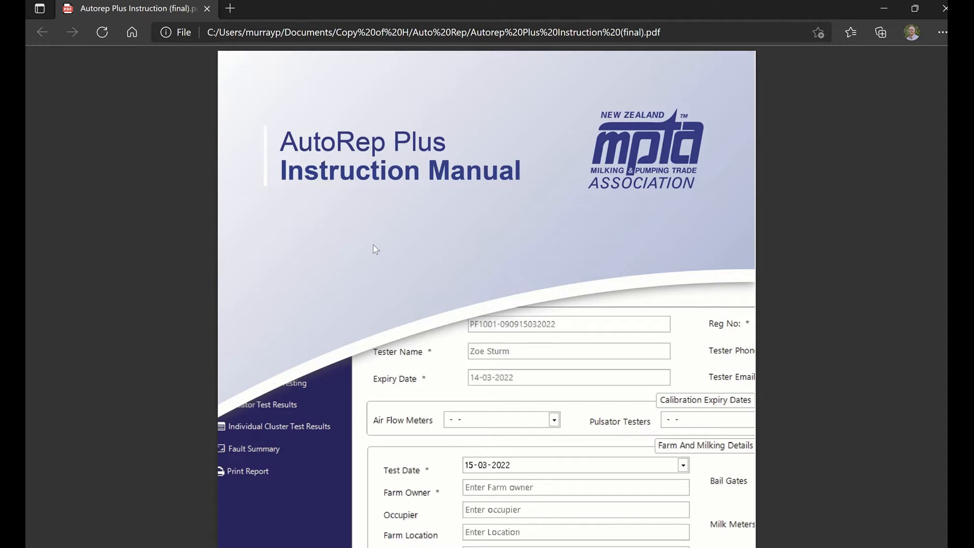
Read the AutoRep Plus manual's installation instructions, from running the setup file to getting past the Windows protection prompt
scroll(375, 248, "down", 3)
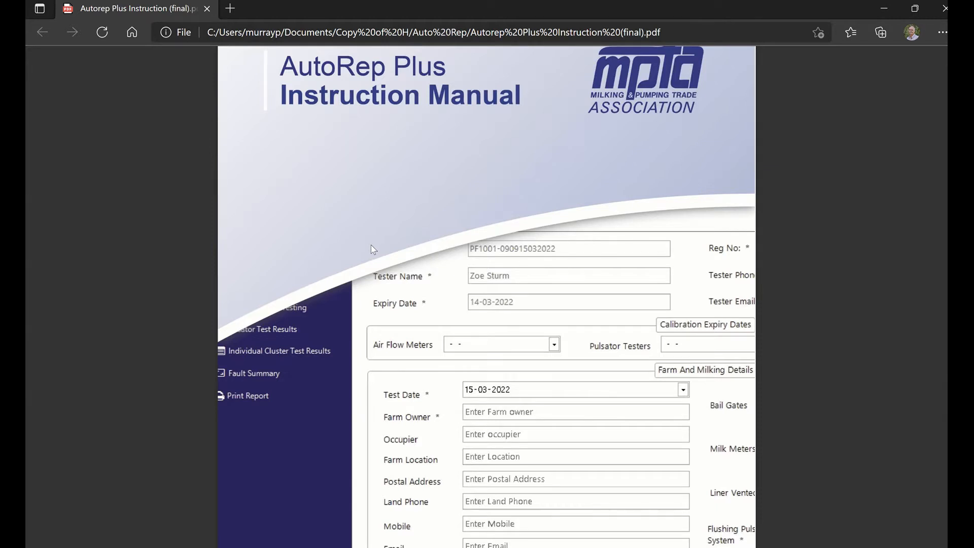
scroll(370, 248, "up", 3)
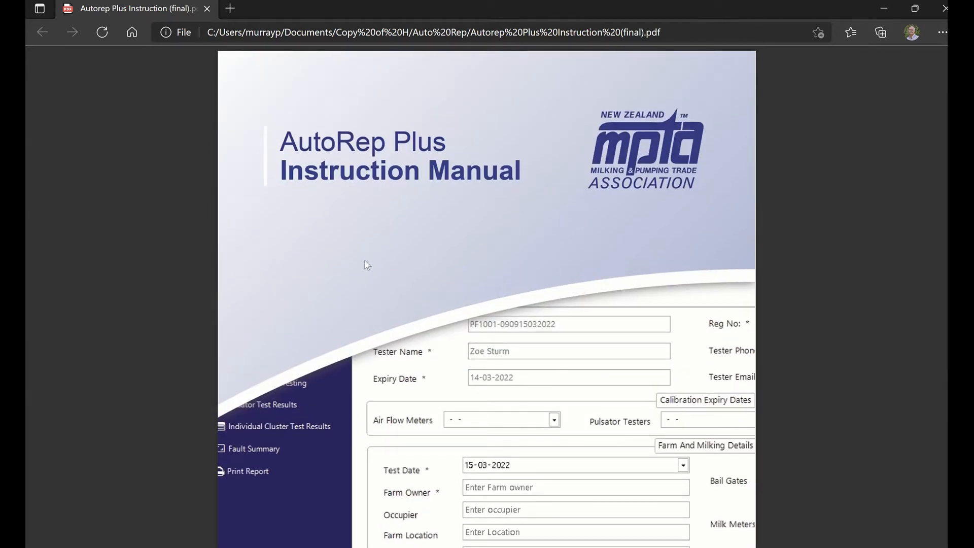
scroll(365, 261, "down", 15)
scroll(366, 264, "down", 15)
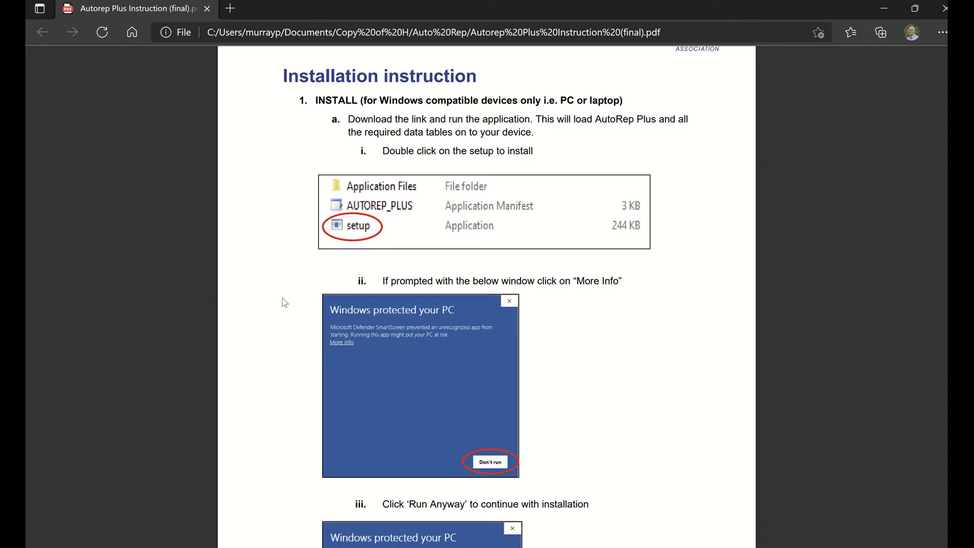
scroll(290, 294, "down", 2)
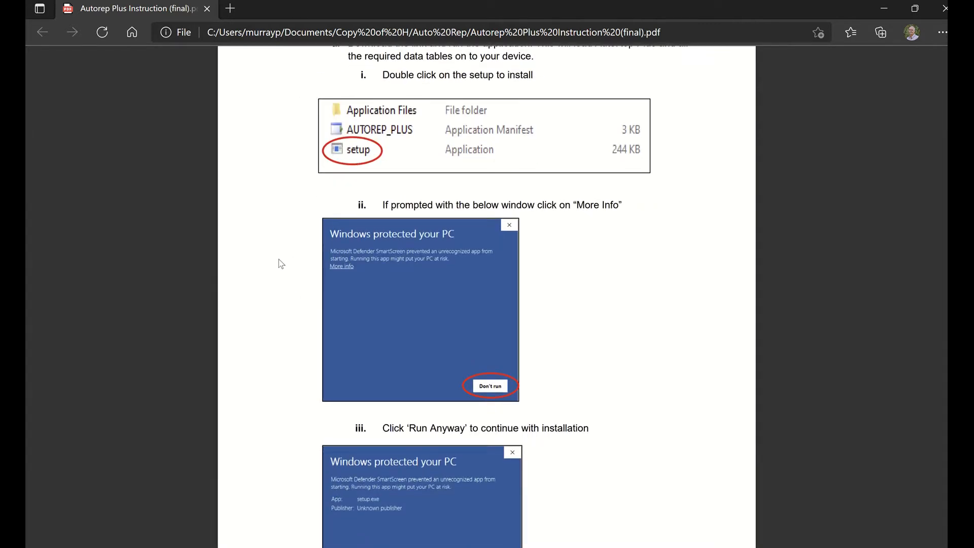
scroll(283, 255, "down", 2)
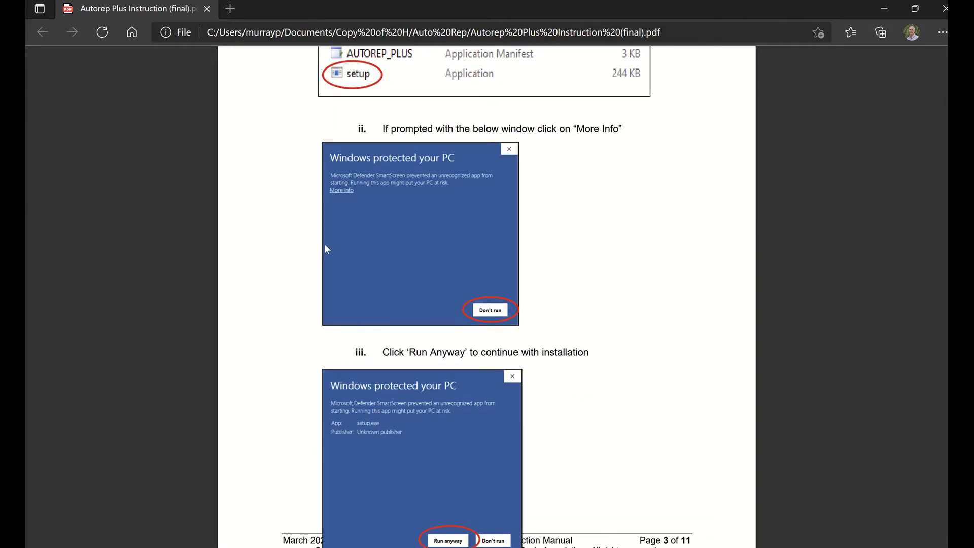
scroll(326, 248, "down", 2)
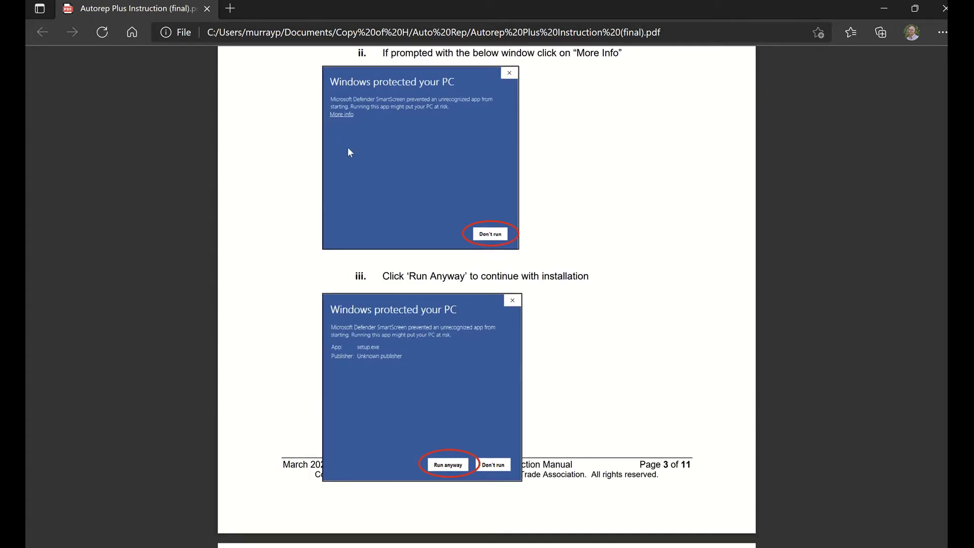
scroll(335, 180, "down", 4)
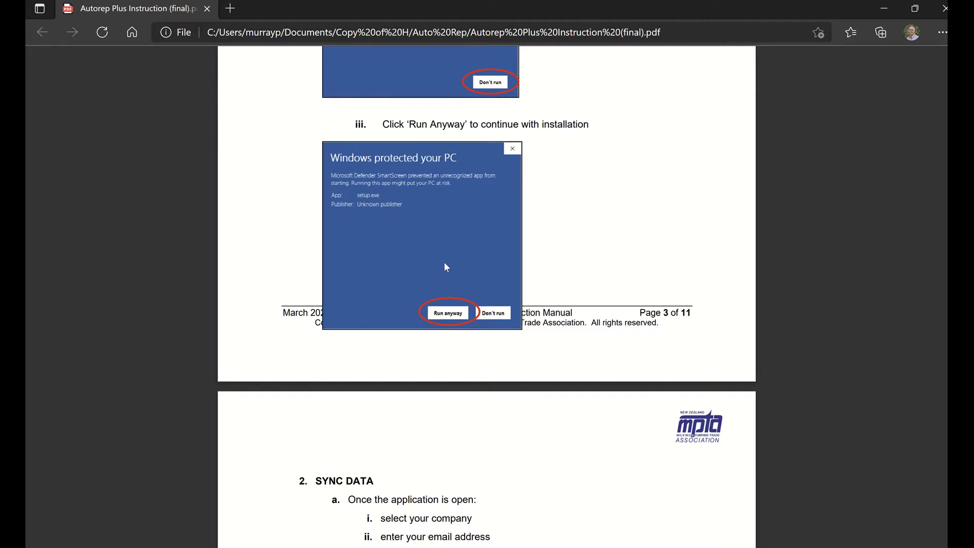
scroll(441, 257, "down", 2)
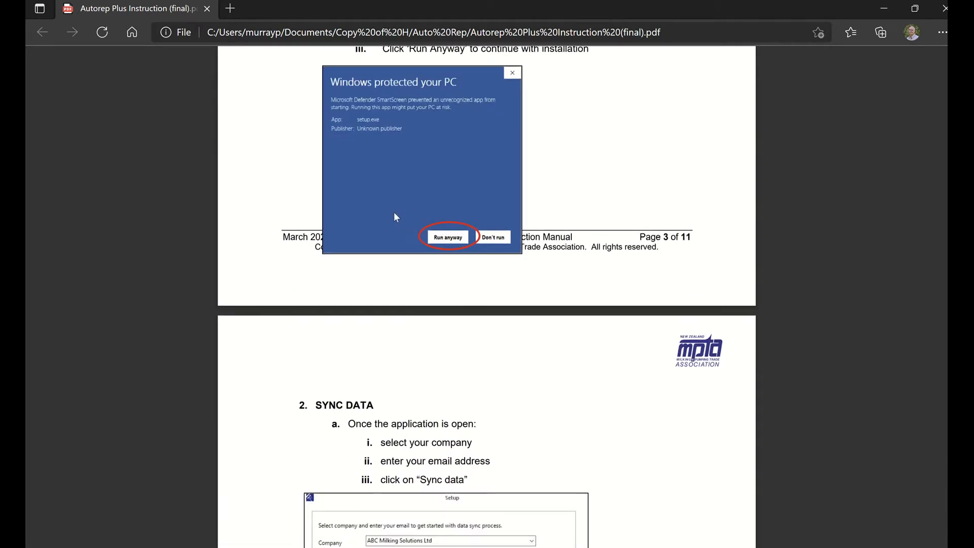
Read the manual's Sync Data and Open Application sections covering company selection, sync confirmation and the desktop shortcut
scroll(393, 213, "down", 2)
scroll(410, 265, "down", 2)
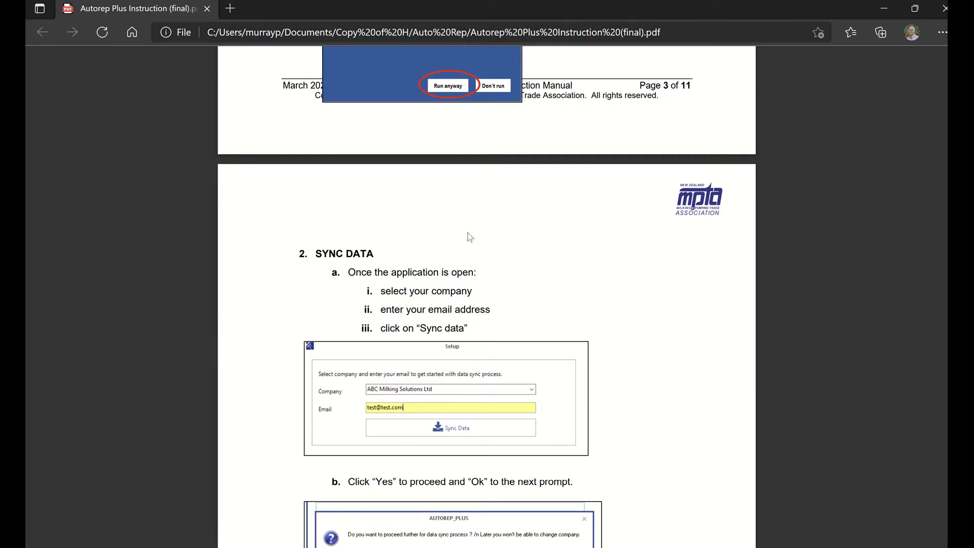
scroll(464, 234, "down", 2)
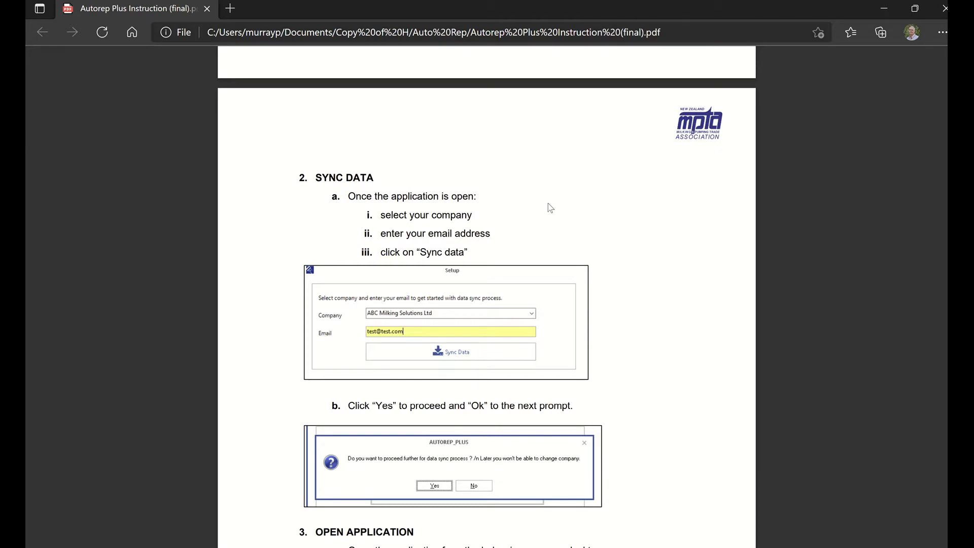
scroll(546, 196, "down", 2)
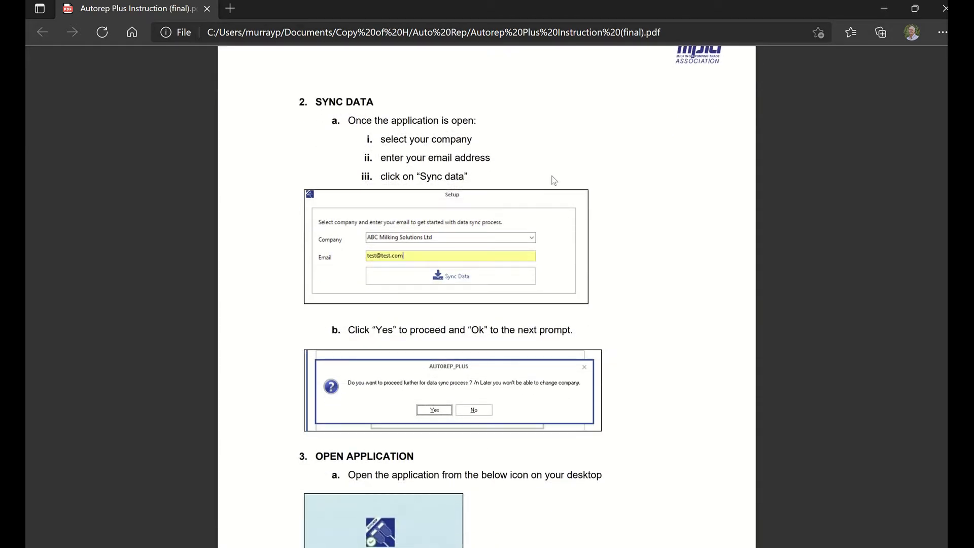
scroll(573, 263, "down", 3)
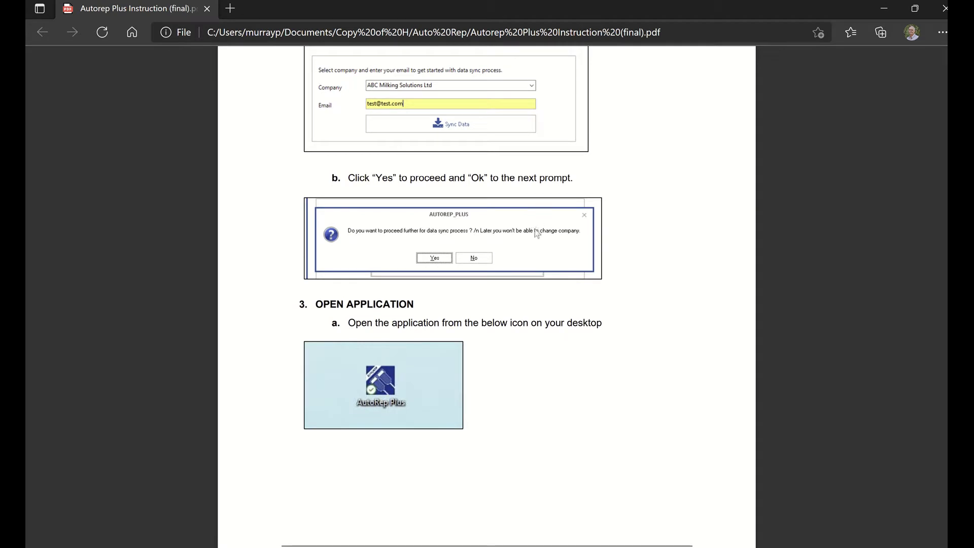
scroll(537, 233, "down", 2)
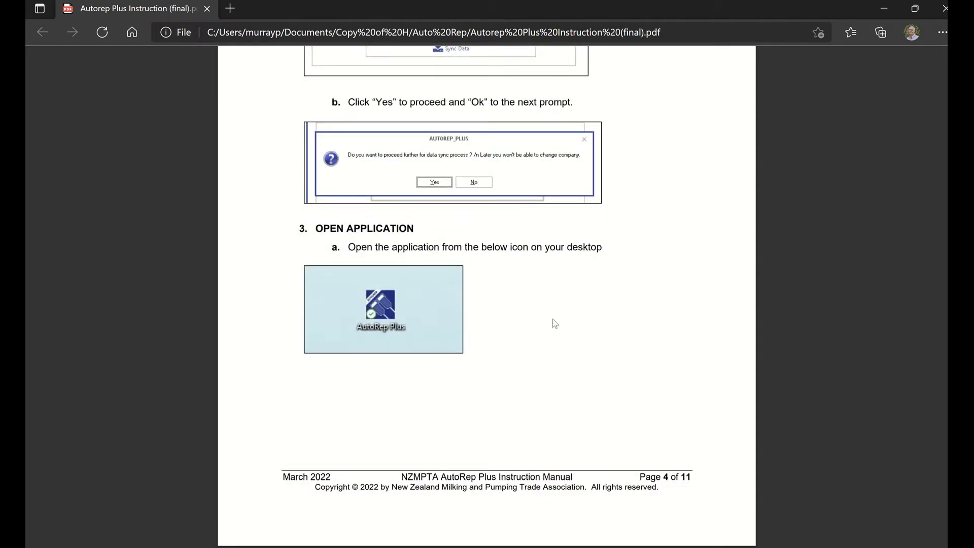
scroll(561, 312, "down", 3)
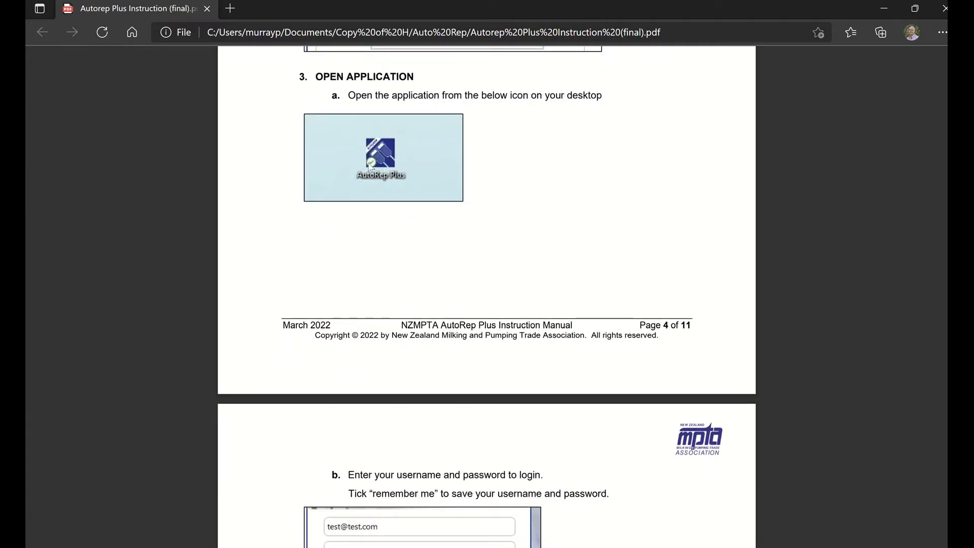
Read the manual's login instructions, the online and offline version notes, and the home screen overview under Once logged in
scroll(491, 242, "down", 4)
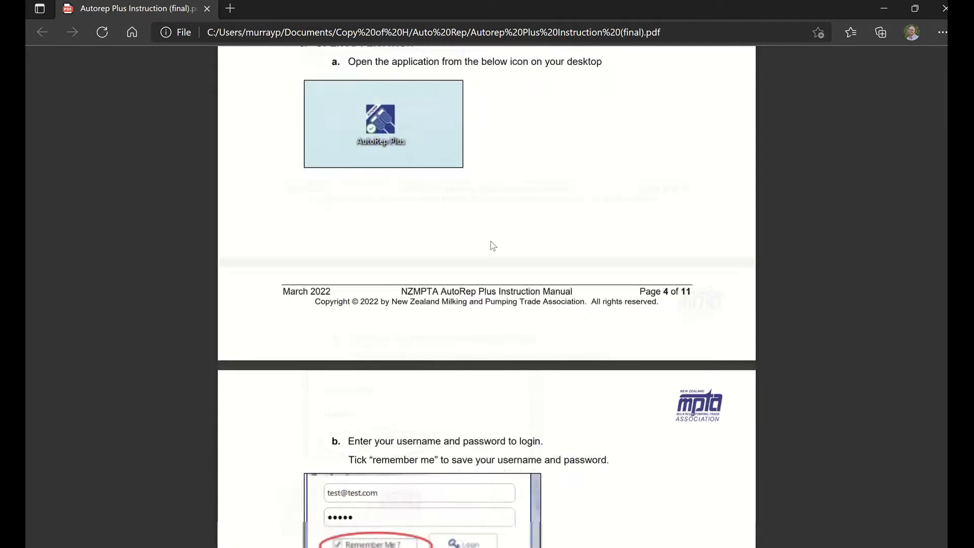
scroll(487, 242, "down", 2)
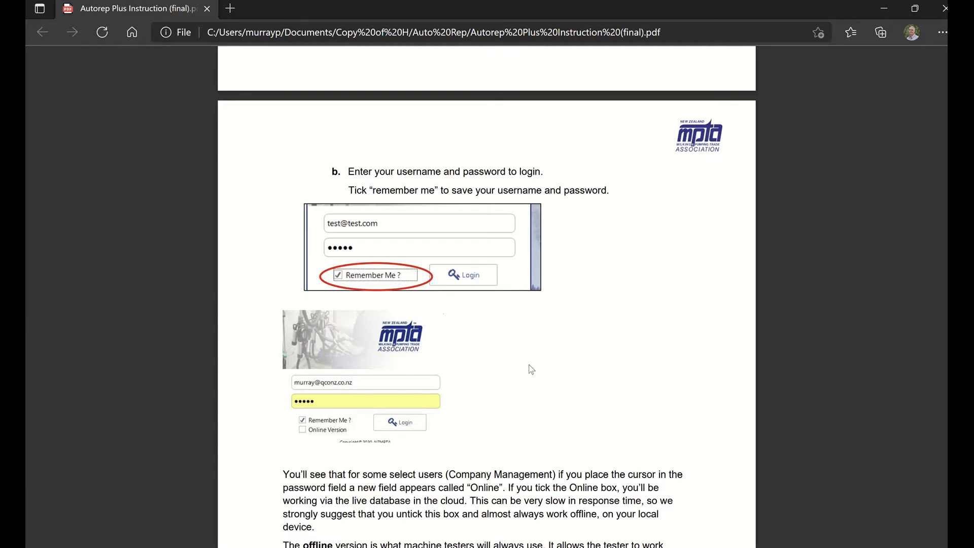
scroll(527, 363, "down", 3)
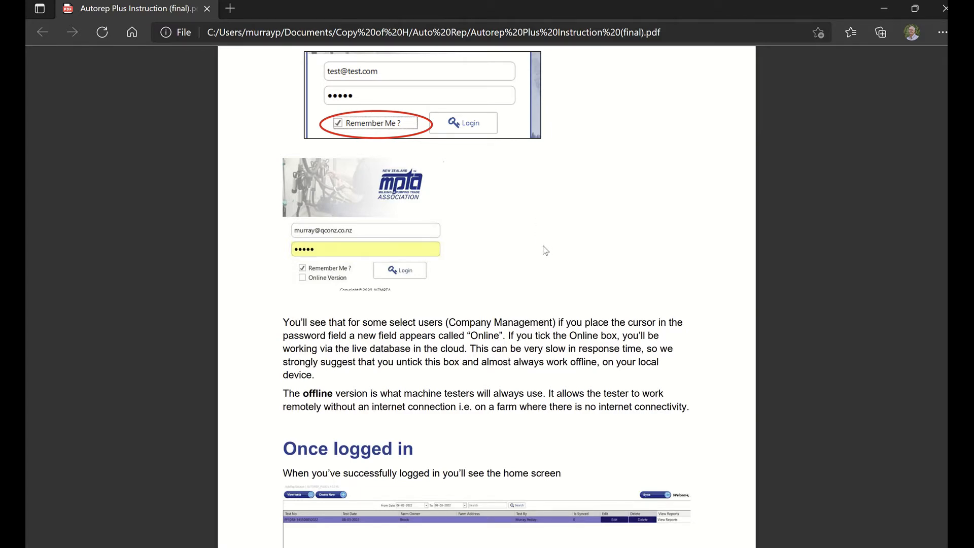
scroll(545, 250, "up", 3)
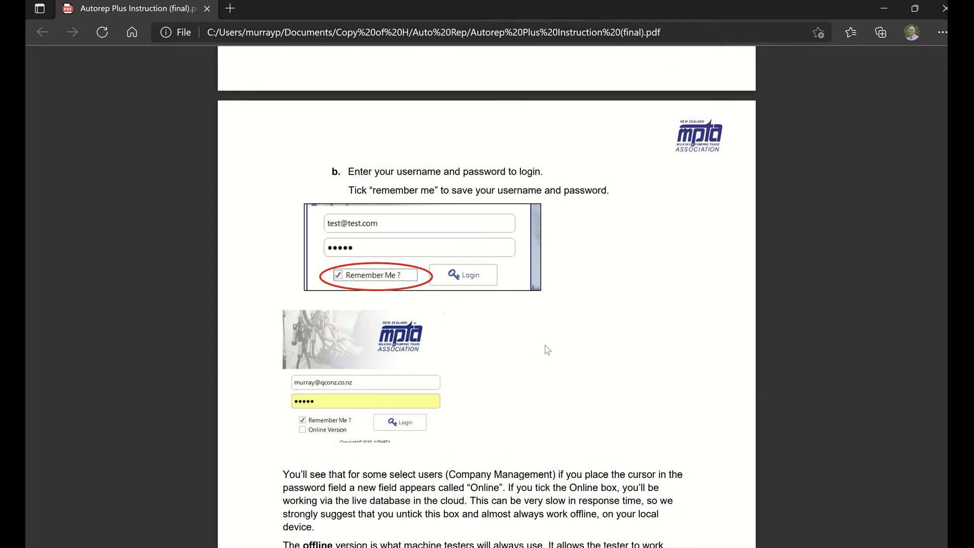
scroll(552, 340, "down", 1)
scroll(553, 340, "down", 1)
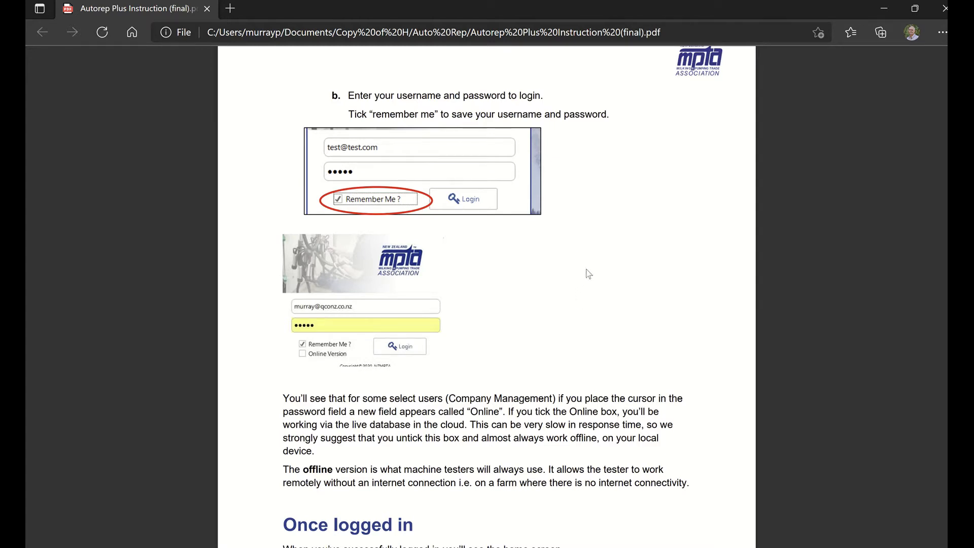
scroll(595, 262, "down", 6)
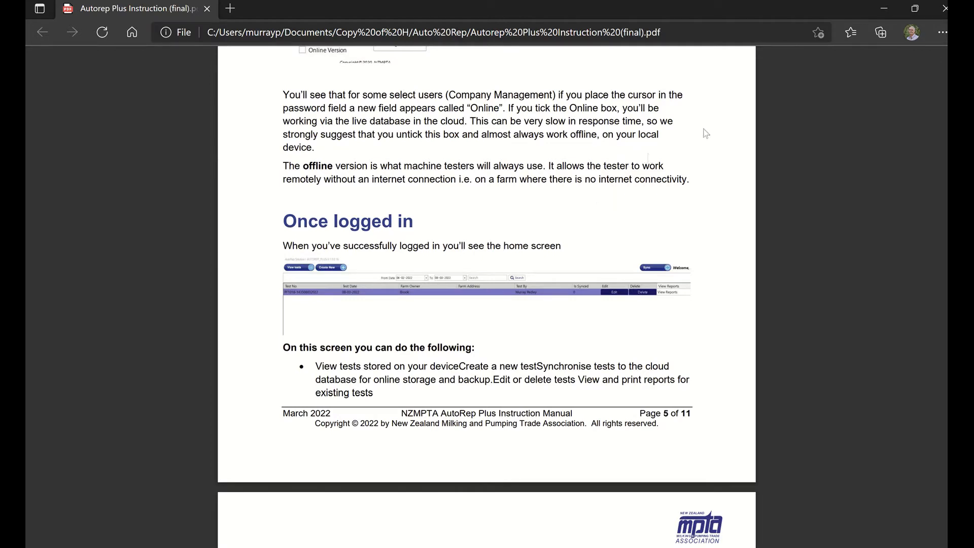
Switch from the manual to AutoRep Plus on the desktop and log in with the saved credentials, leaving Online Version unticked
left_click(888, 8)
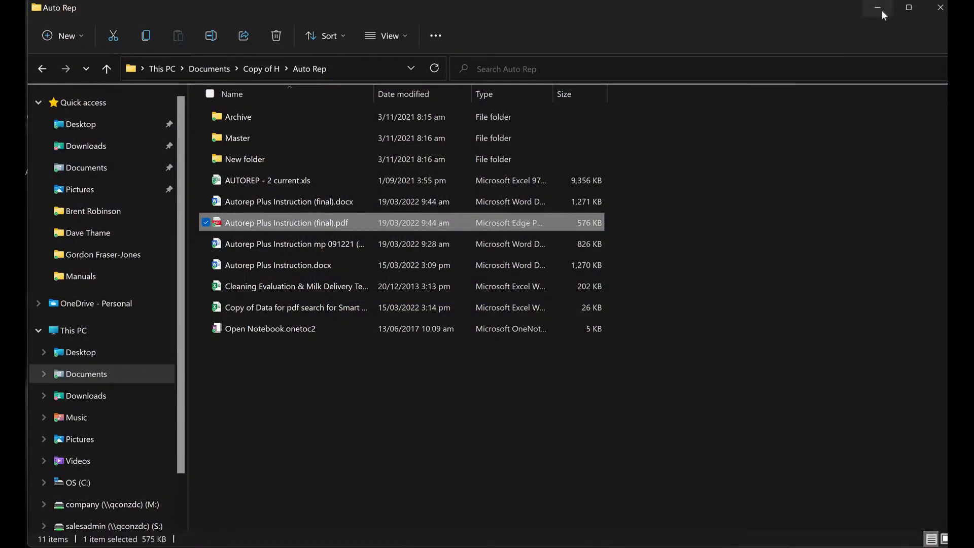
left_click(879, 8)
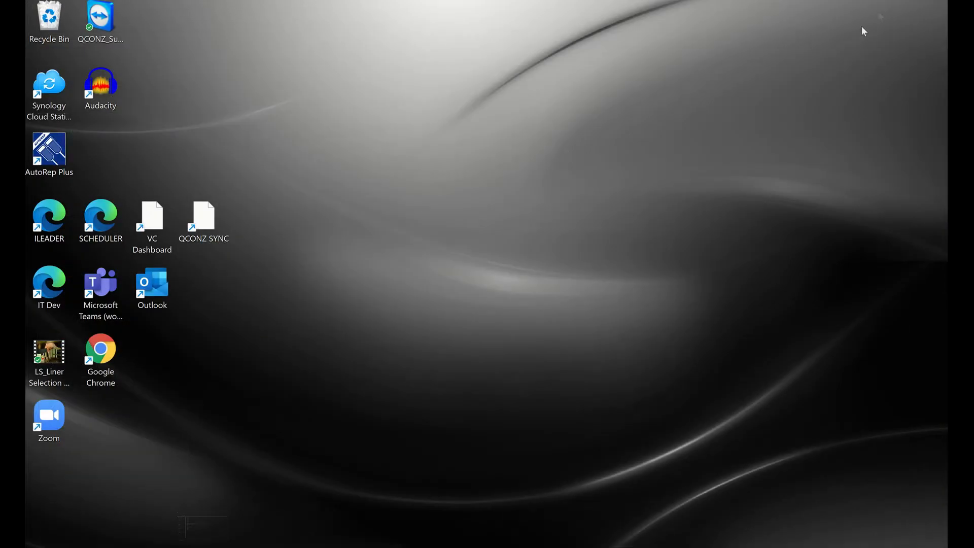
double_click(53, 156)
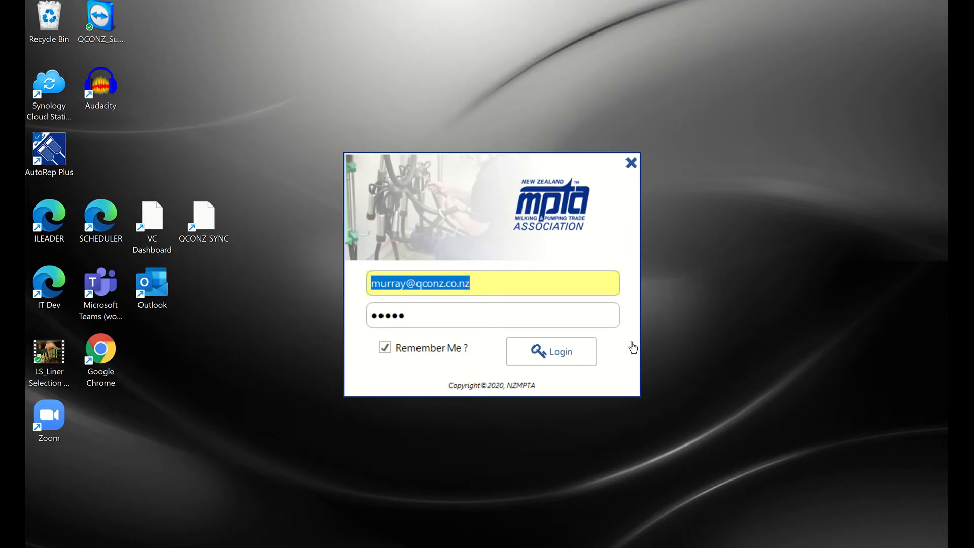
left_click(439, 315)
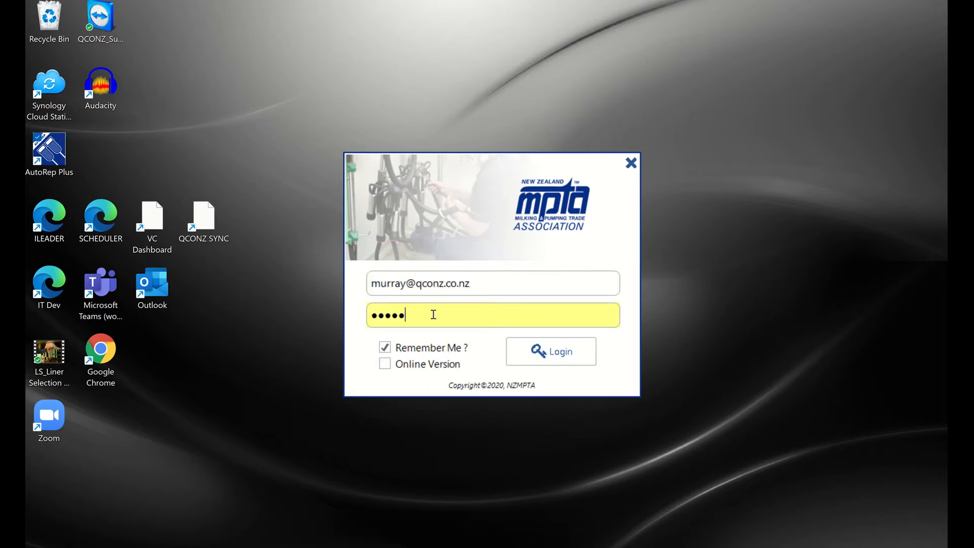
left_click(559, 359)
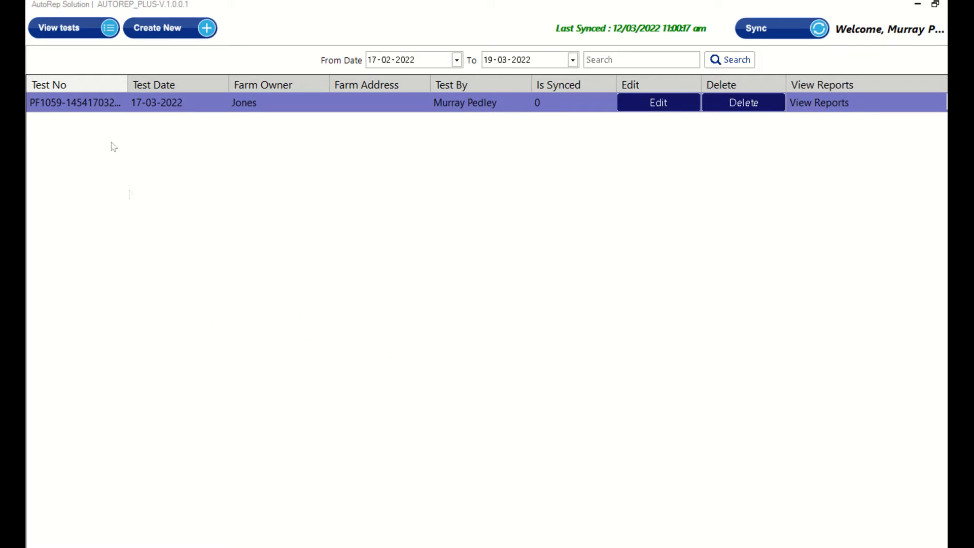
View the options available for the signed-in account, such as Download My Test and Change Password
left_click(174, 30)
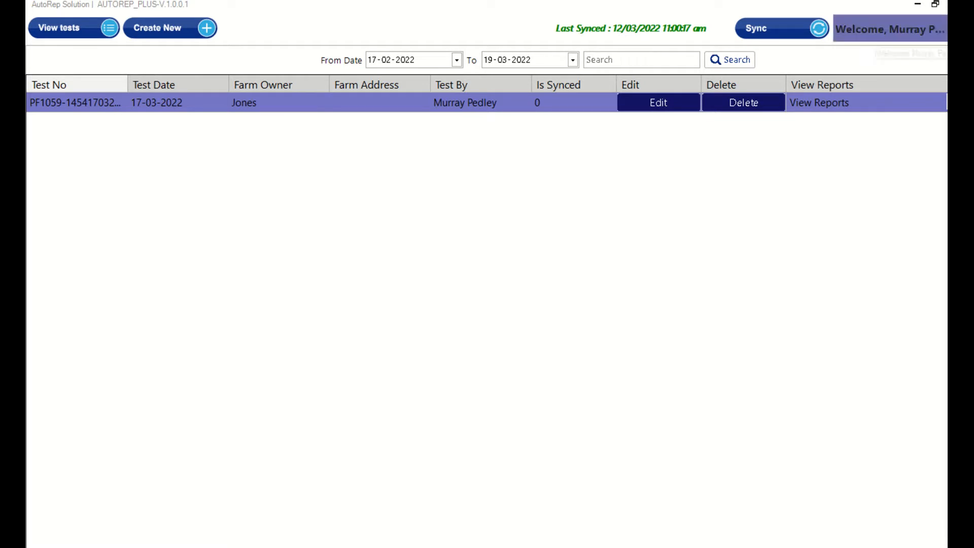
left_click(888, 29)
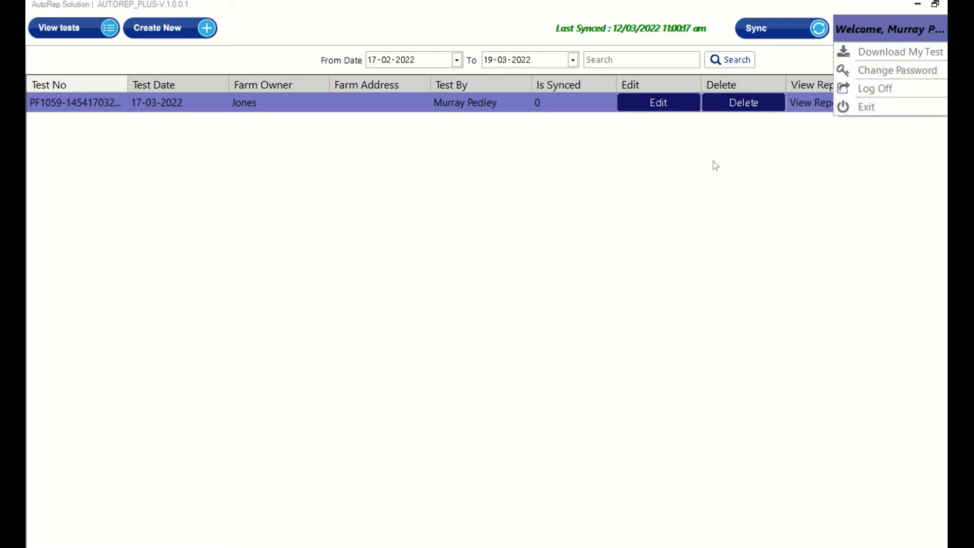
left_click(698, 168)
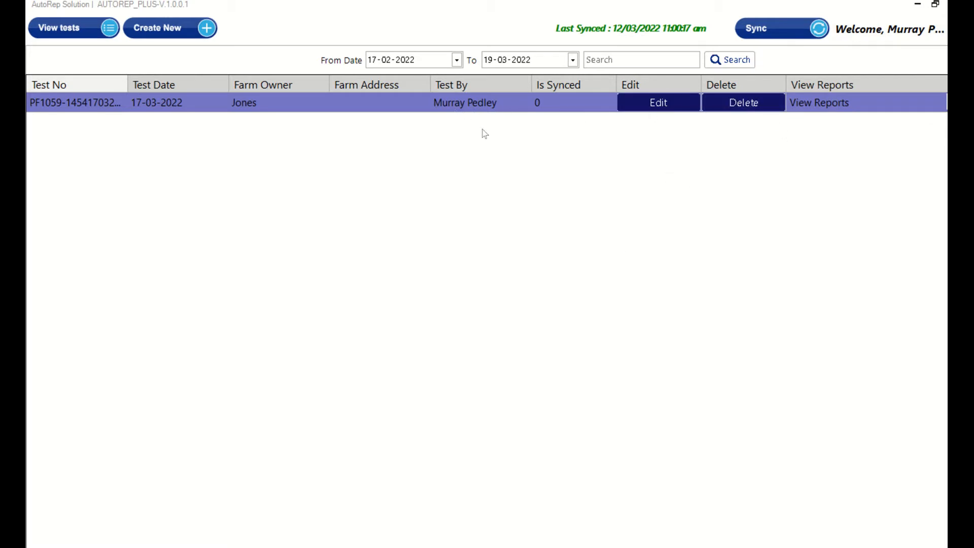
Delete the stored test dated 17-03-2022 from the test list and confirm the deletion
left_click(743, 104)
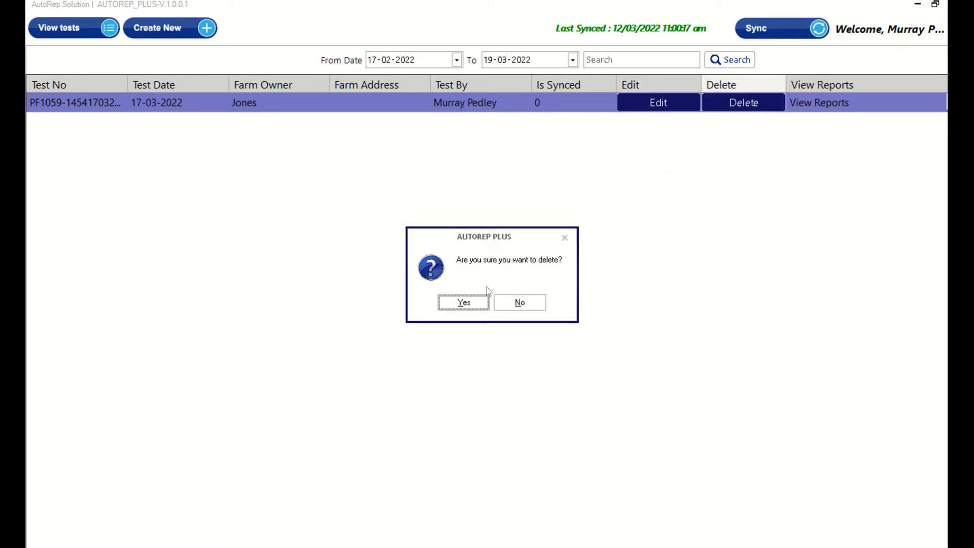
left_click(464, 303)
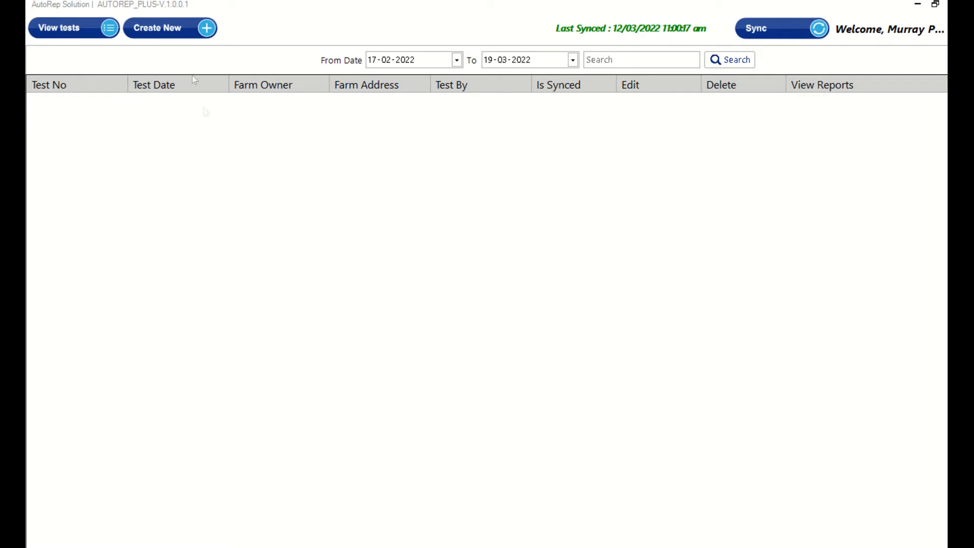
Create a new test and set its Air Flow Meters calibration expiry date to 3-03-2023
left_click(207, 30)
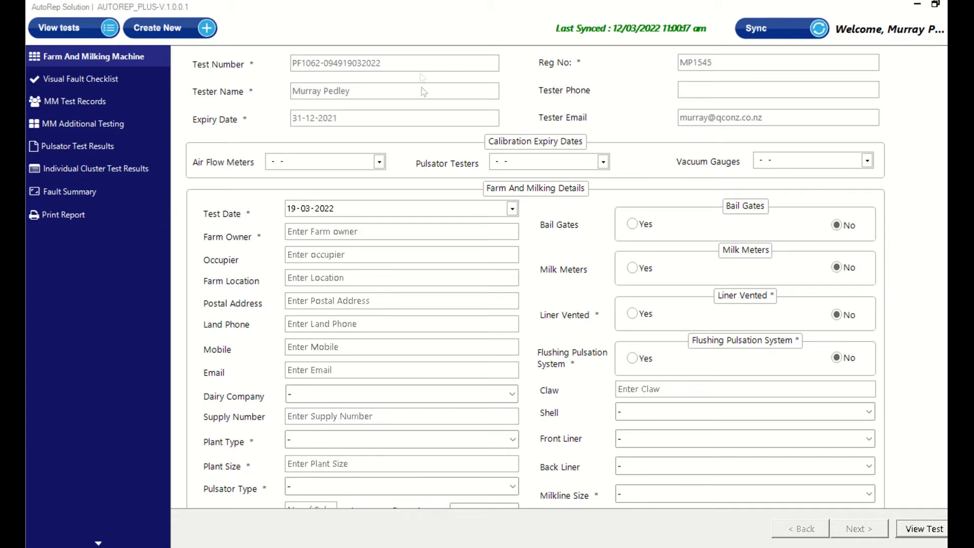
scroll(428, 122, "down", 3)
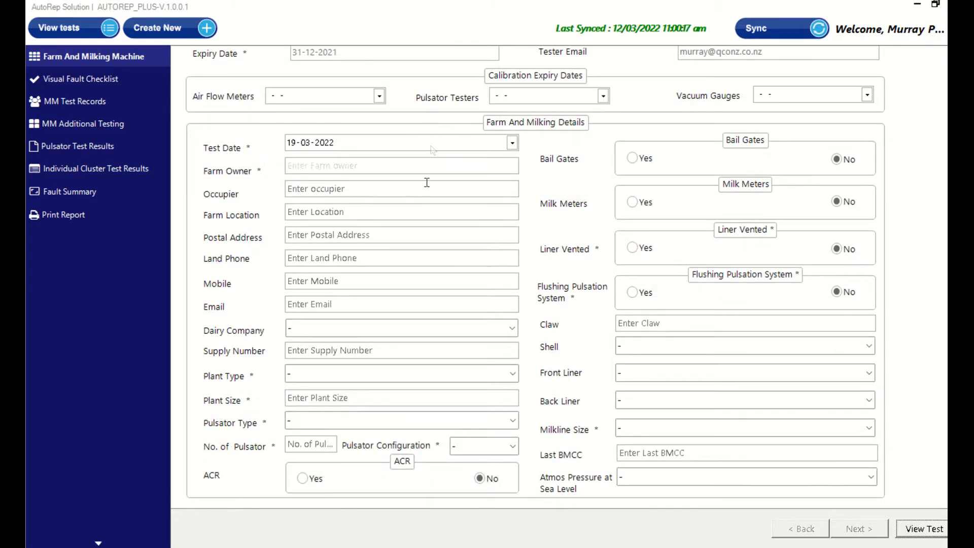
left_click(379, 96)
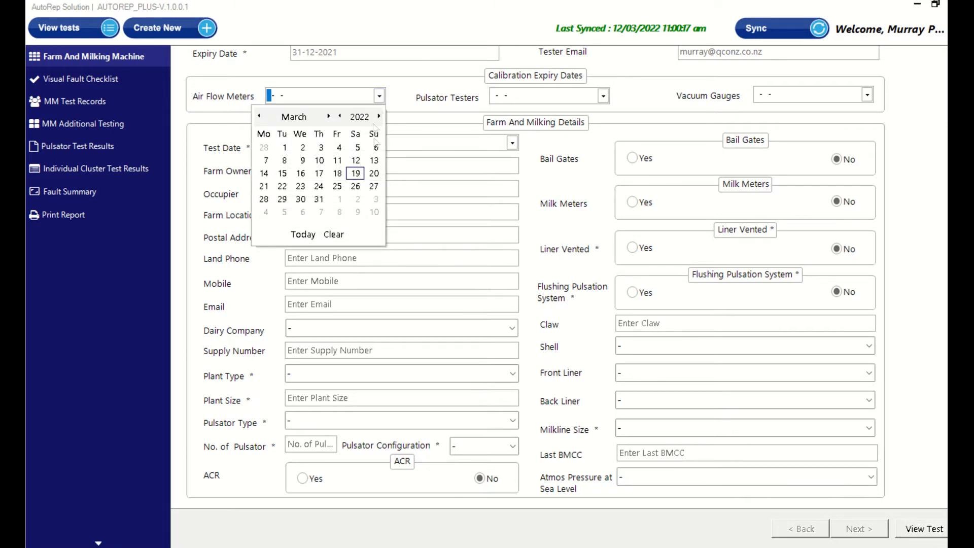
left_click(379, 116)
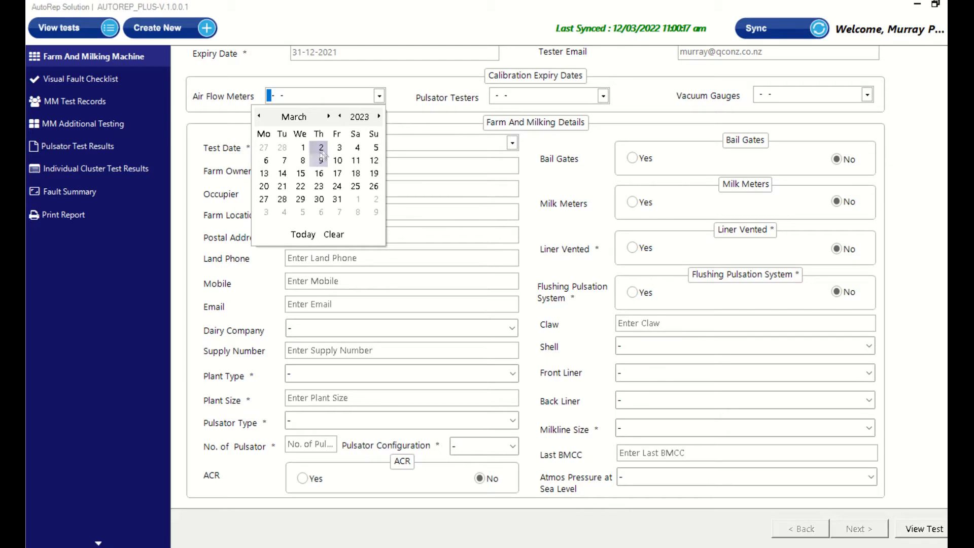
left_click(339, 148)
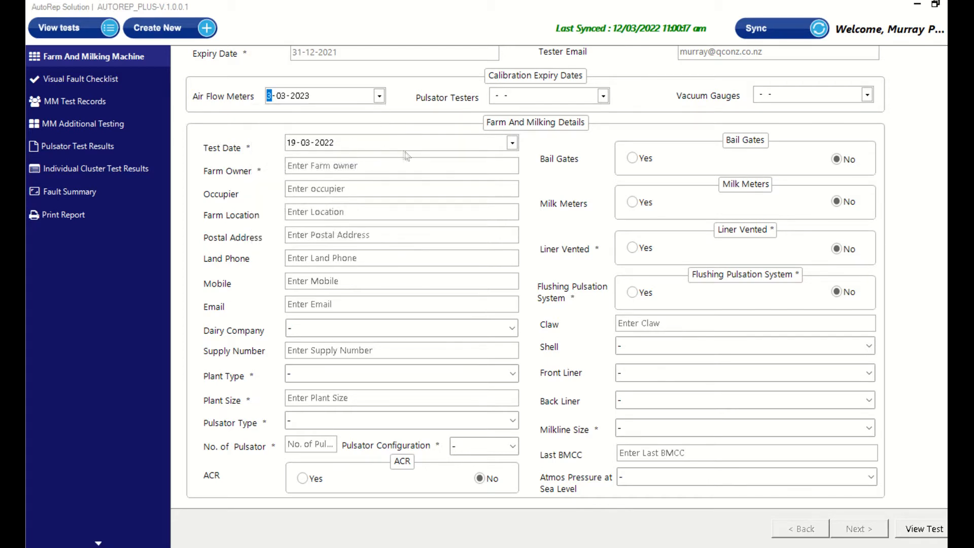
Set the calibration expiry dates of the Pulsator Testers and the Vacuum Gauges to 3-03-2023
left_click(604, 96)
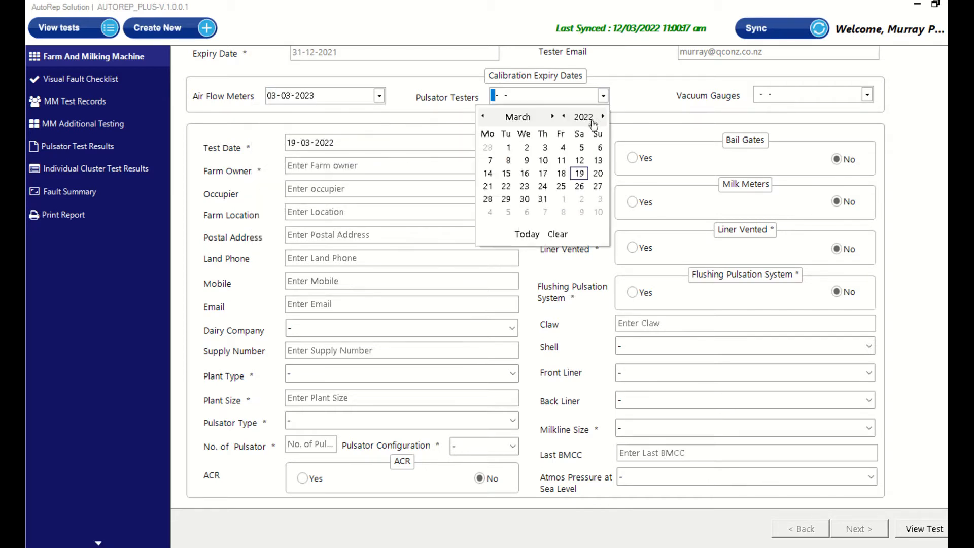
left_click(603, 116)
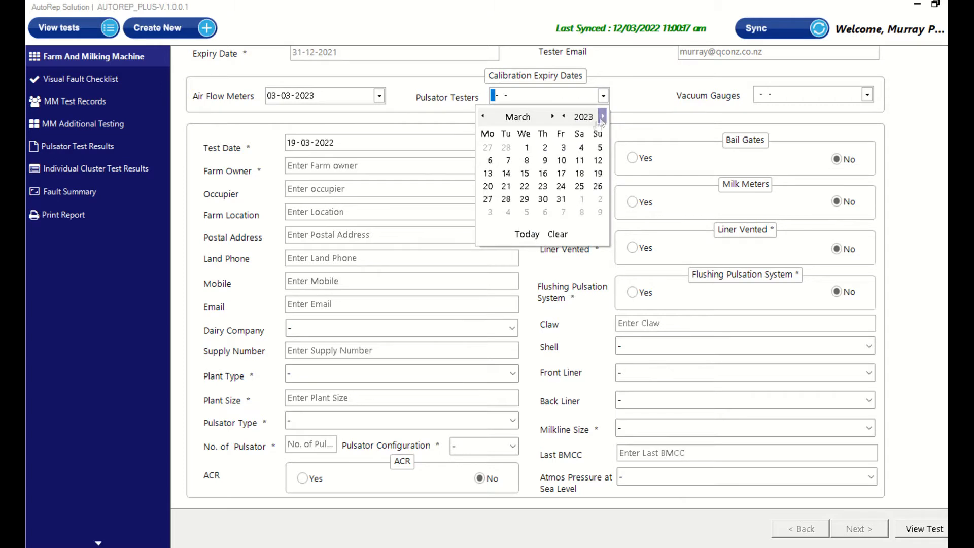
left_click(563, 147)
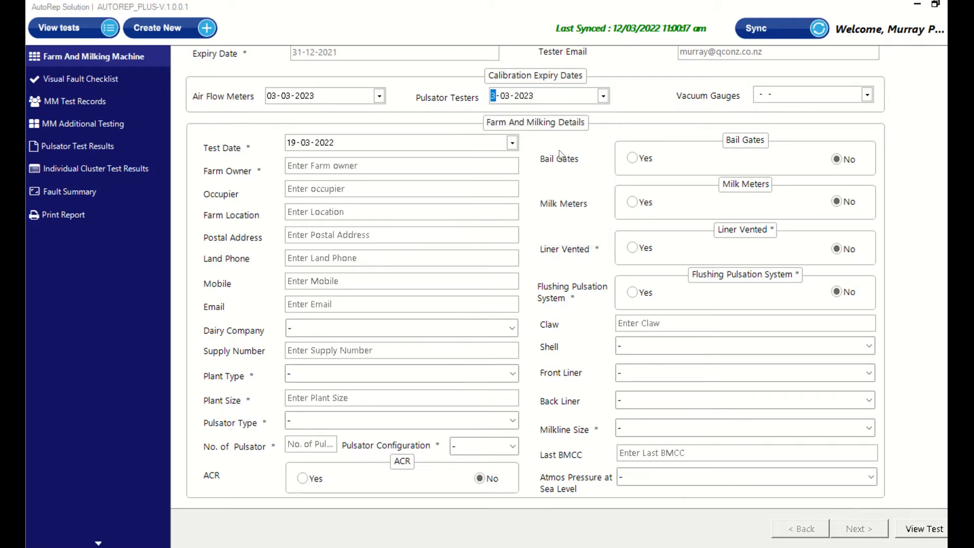
left_click(867, 95)
left_click(866, 117)
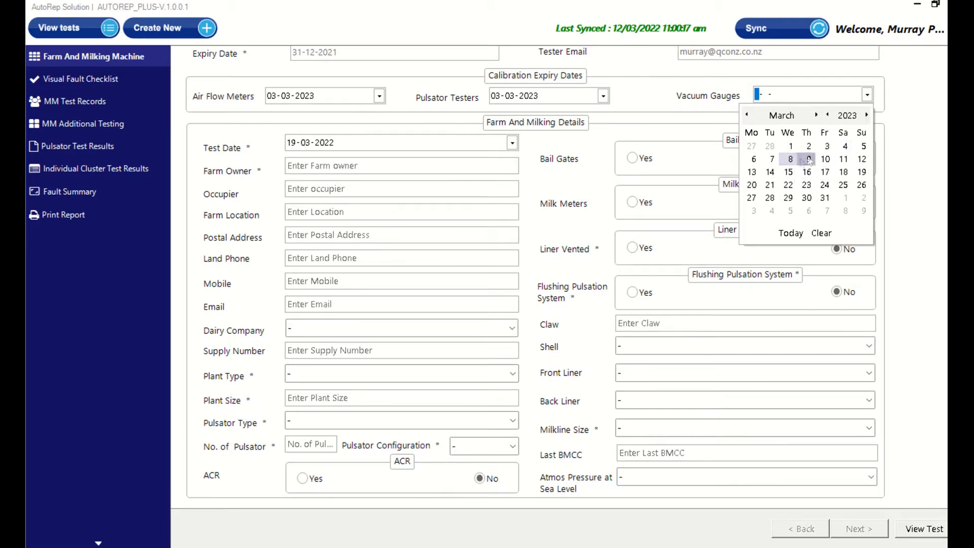
left_click(827, 147)
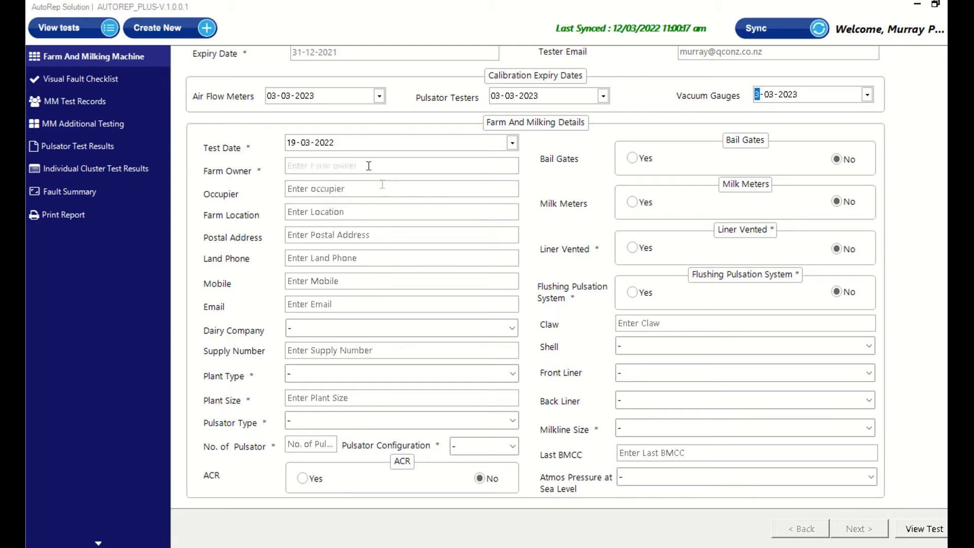
Enter the farm owner's name and set the dairy company to Synlait
left_click(512, 143)
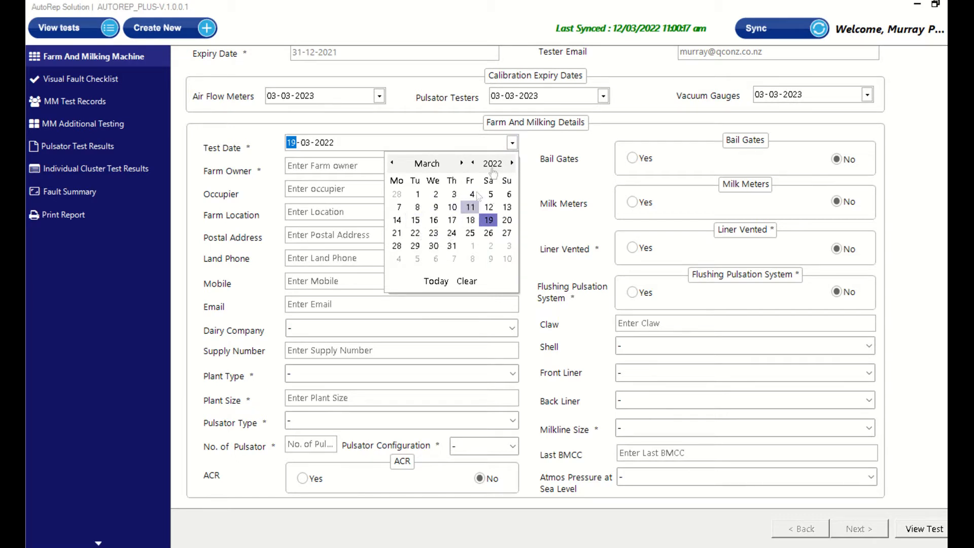
left_click(512, 144)
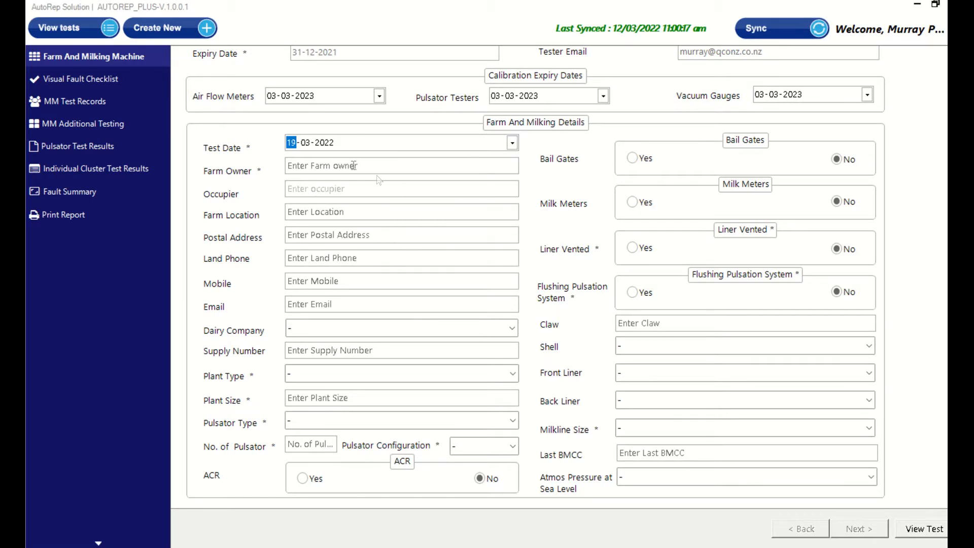
left_click(323, 168)
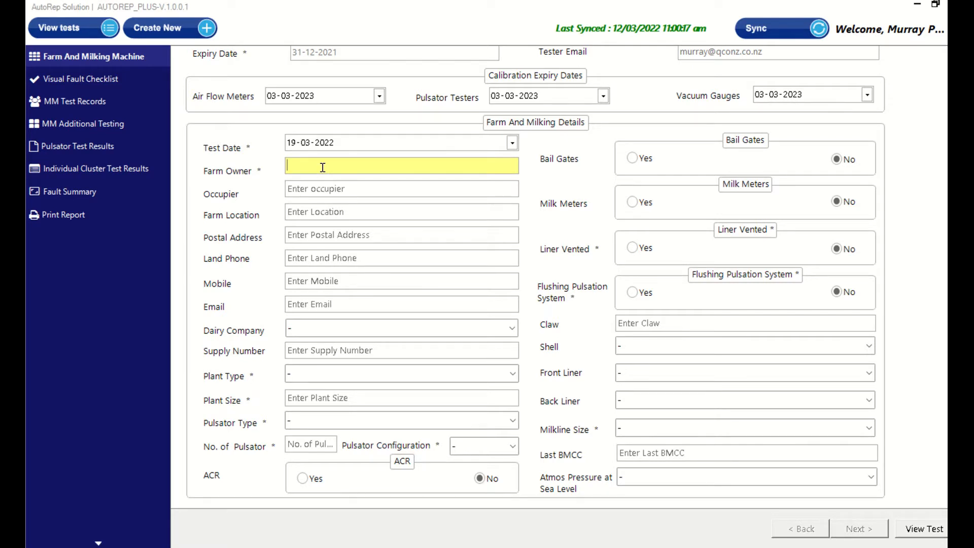
type("Joe Blow")
left_click(512, 329)
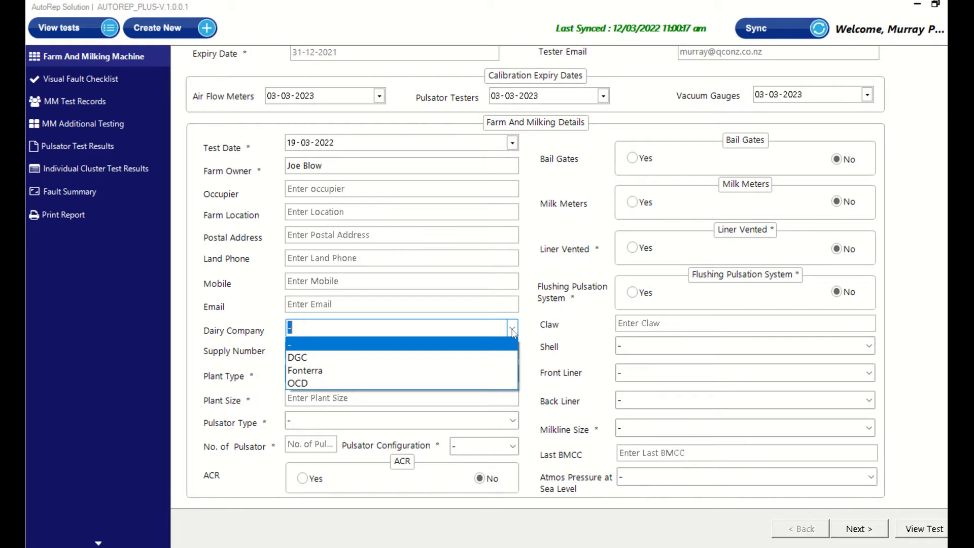
left_click(513, 331)
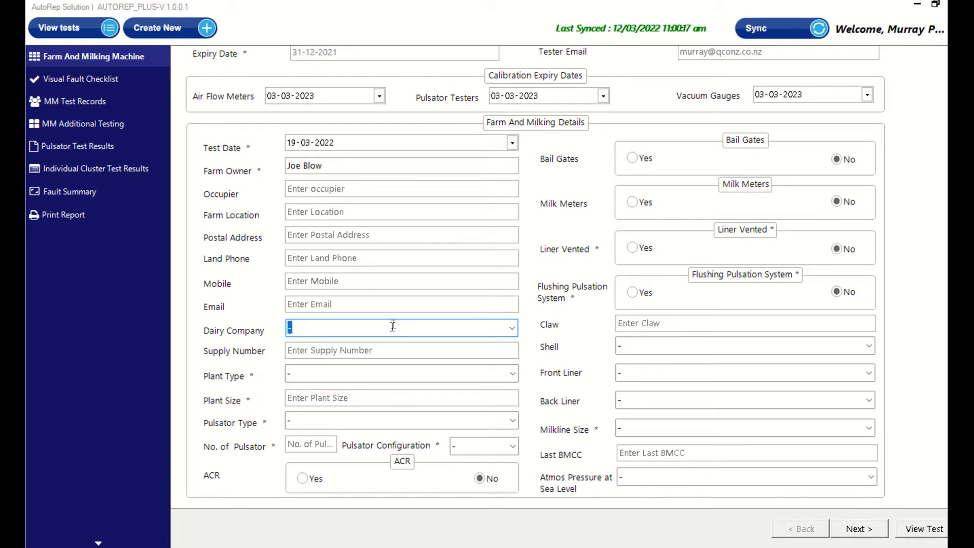
type("Synlait")
Set the plant type to HLHB and the plant size to 20
left_click(512, 375)
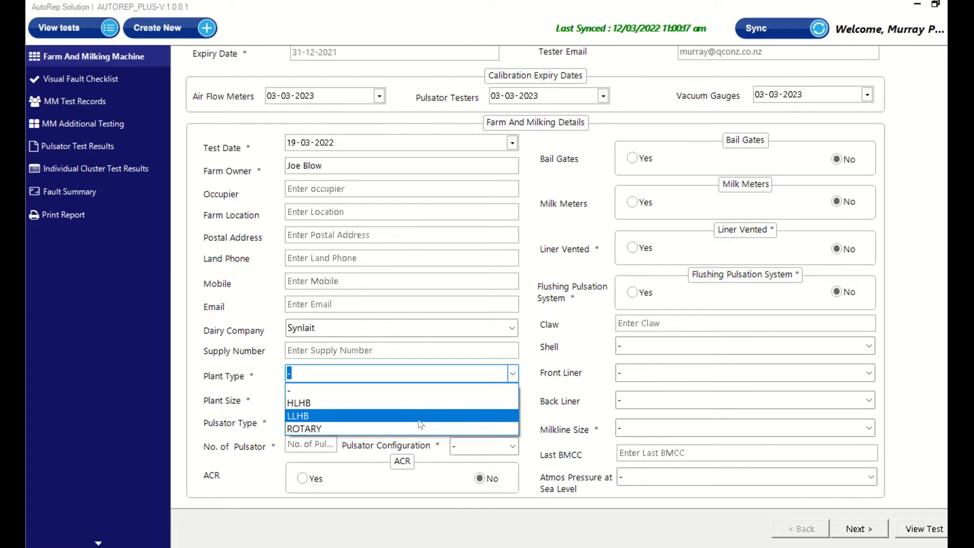
left_click(398, 402)
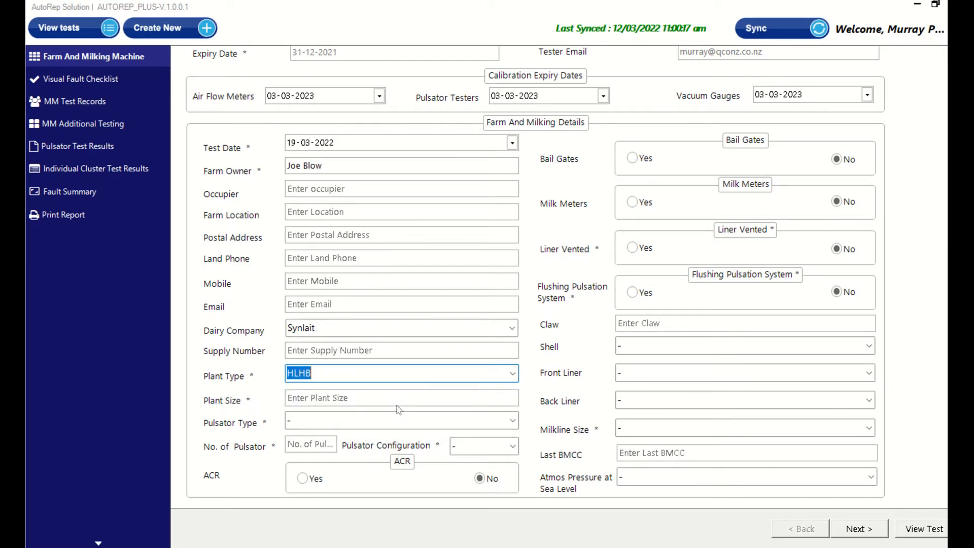
left_click(338, 399)
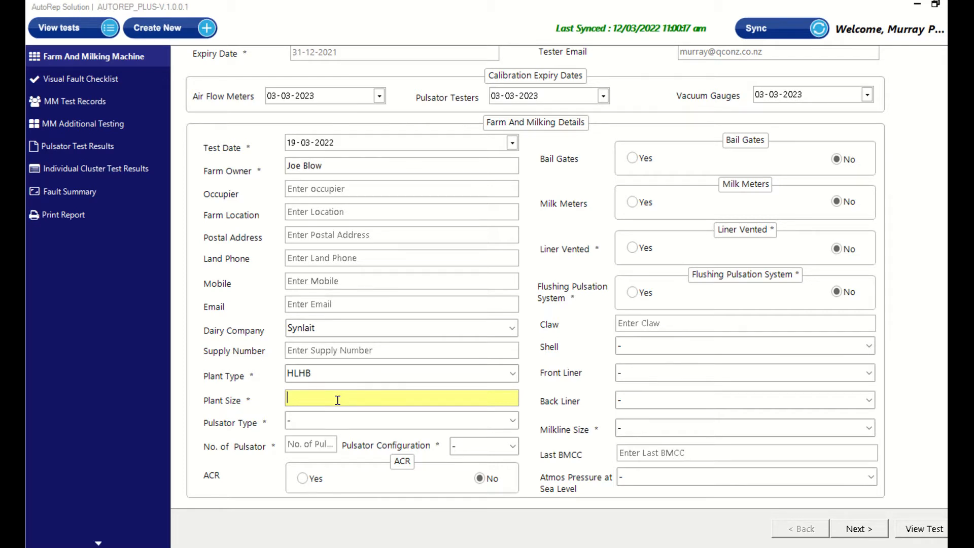
type("20")
Set the pulsator type to DELAVAL EP 100/100 B 1 cluster EPIC (60/65), with 20 pulsators in a 2 X 2 configuration
left_click(513, 418)
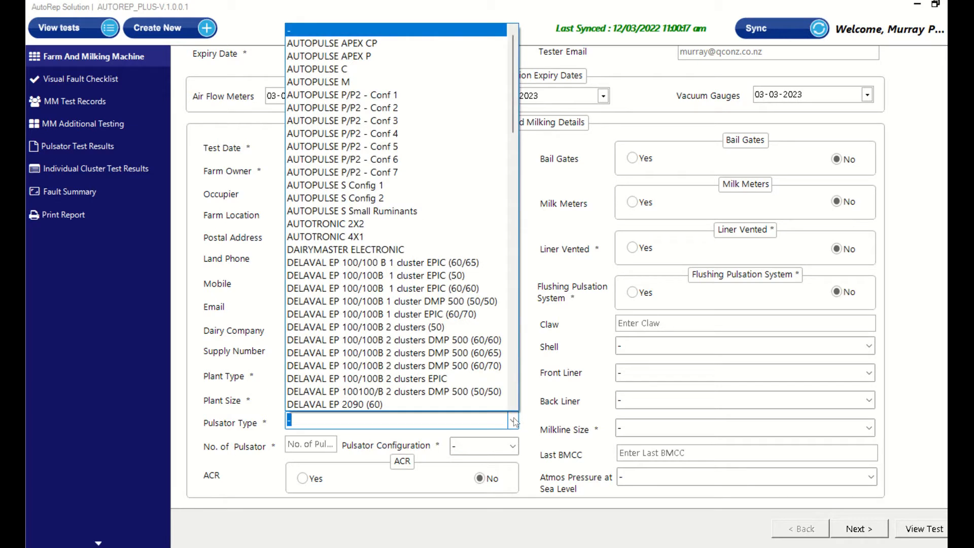
left_click(390, 263)
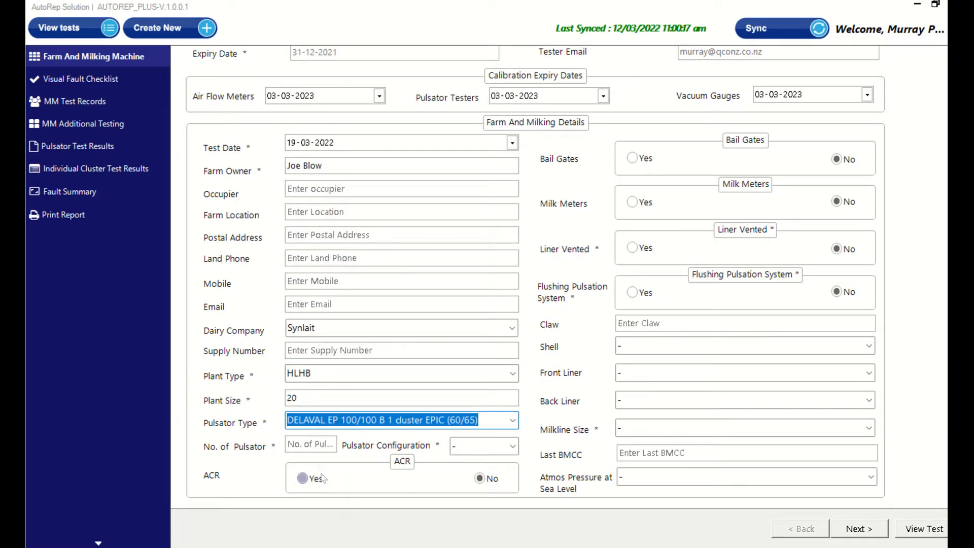
left_click(322, 445)
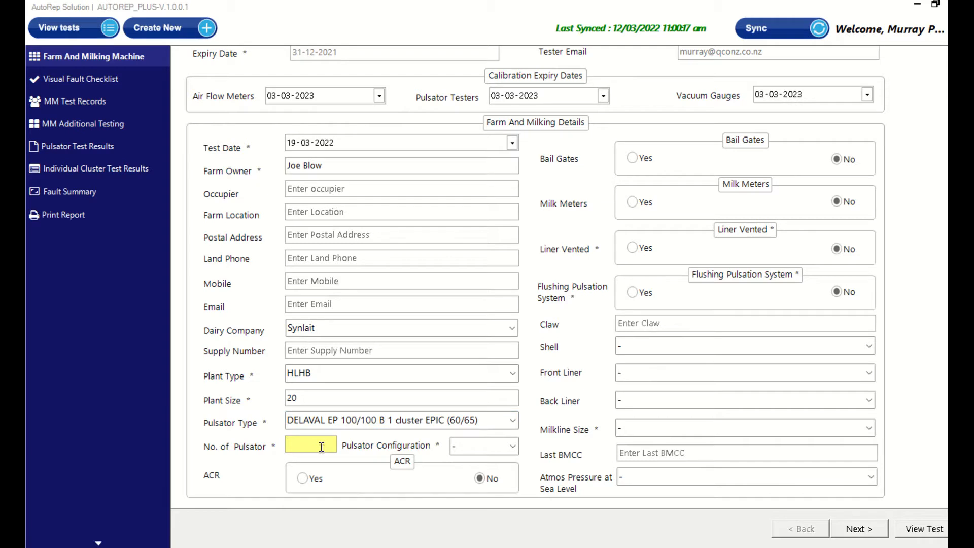
left_click(513, 446)
left_click(493, 476)
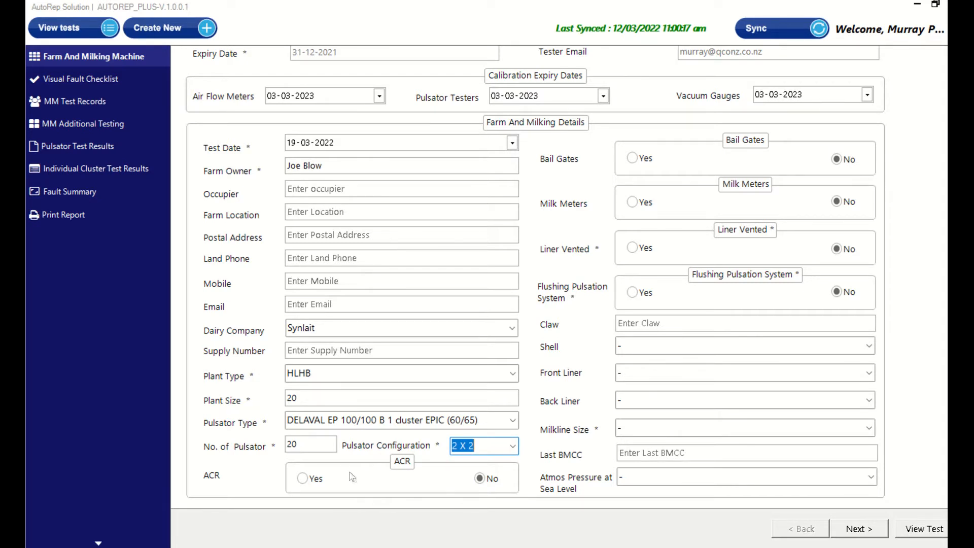
Answer Yes for ACR, Bail Gates and Flushing Pulsation System
left_click(303, 478)
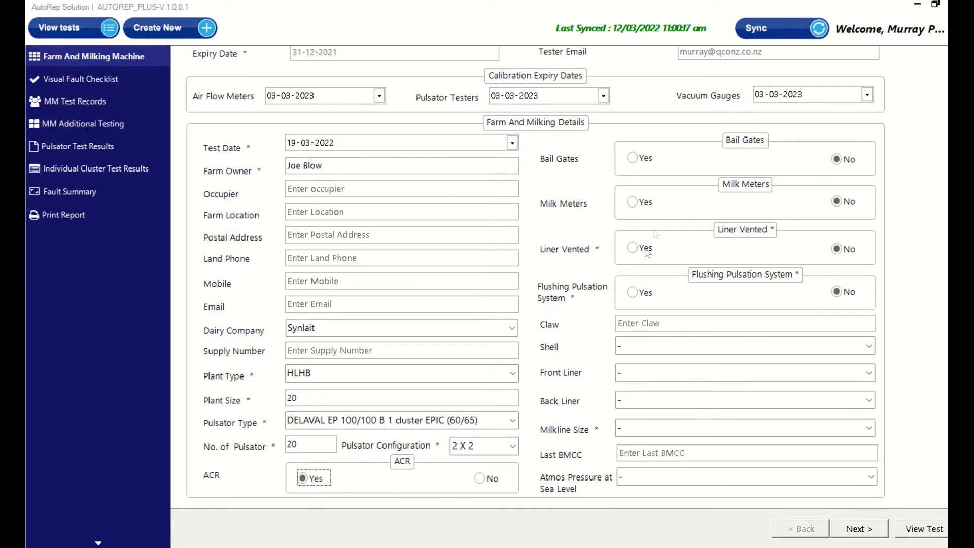
left_click(632, 159)
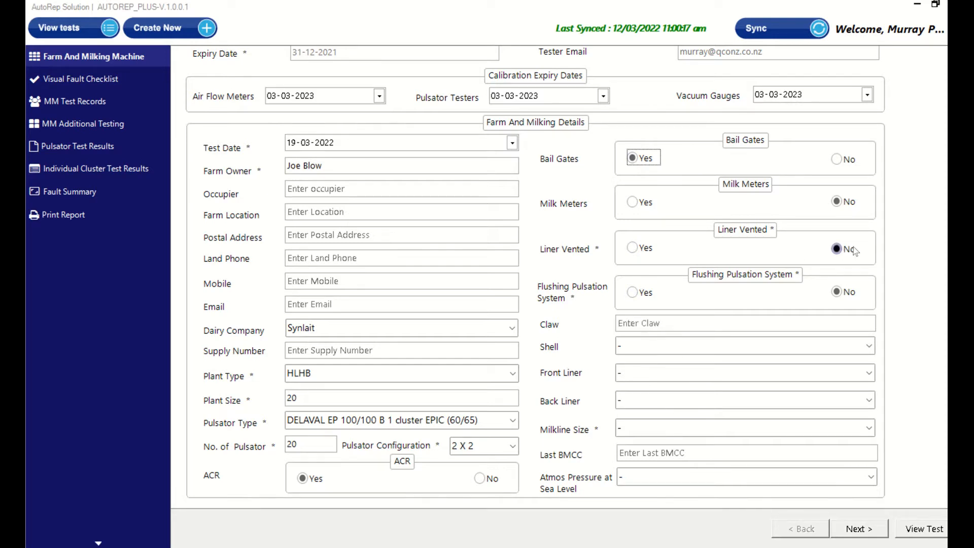
left_click(634, 293)
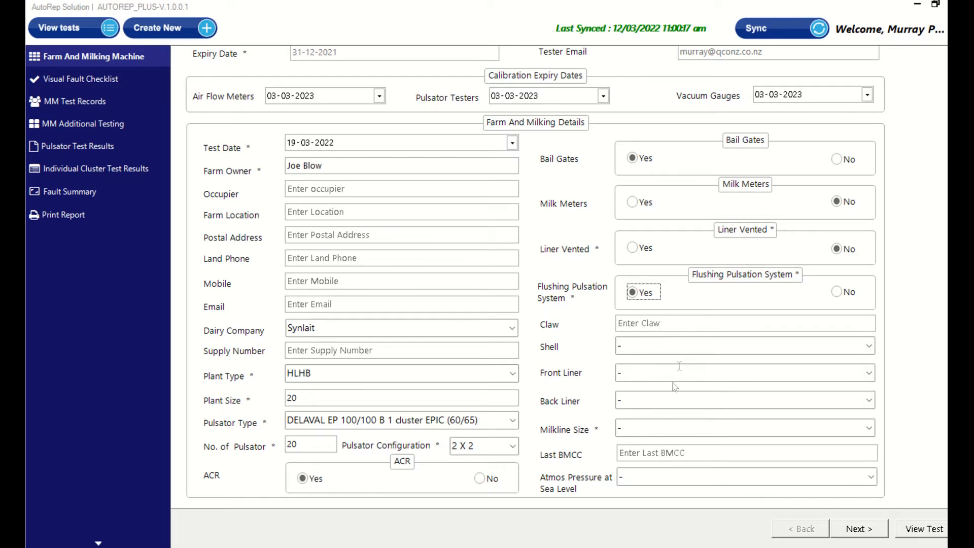
Set the milkline size to 100 and continue to the pump details page, confirming the plant size
left_click(869, 429)
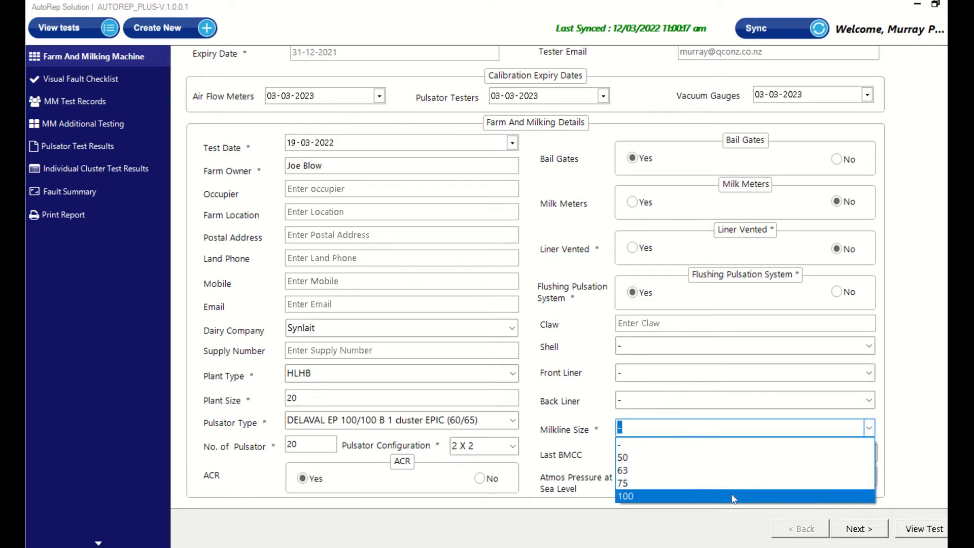
left_click(735, 496)
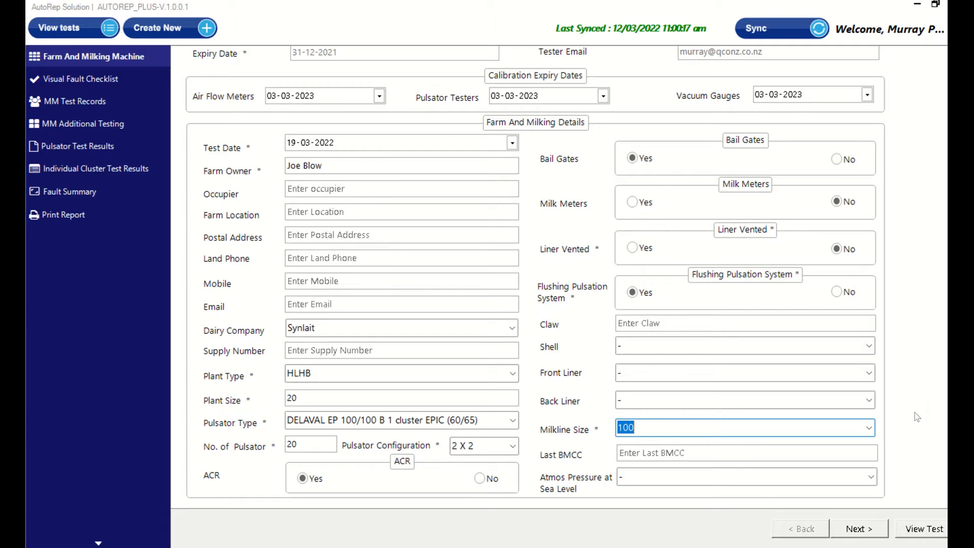
left_click(861, 533)
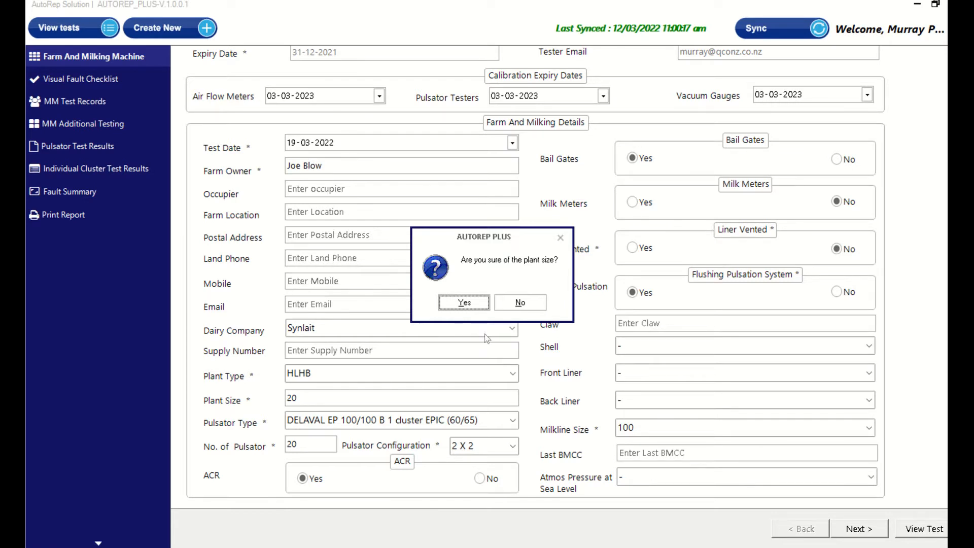
left_click(461, 304)
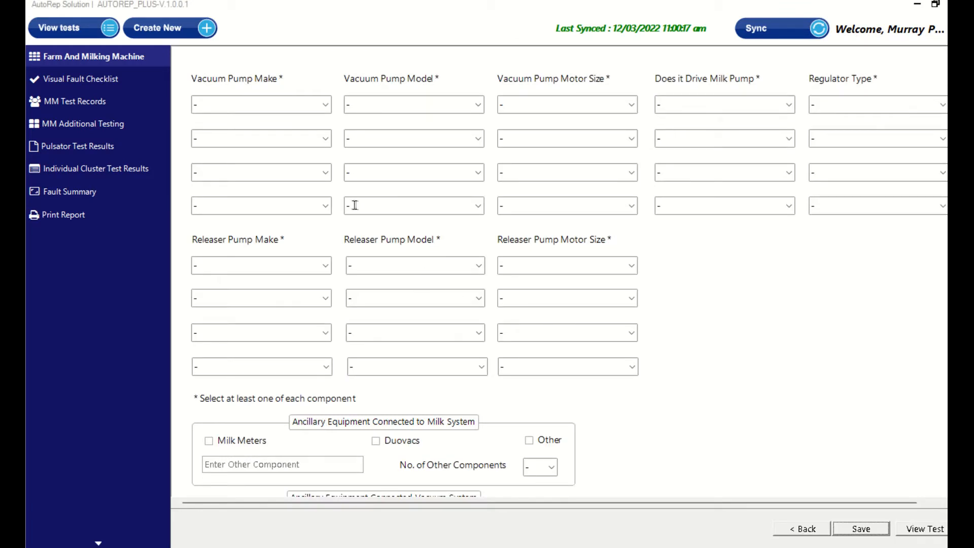
Set the first vacuum pump's make to Masport and its model to Super
left_click(327, 108)
left_click(327, 106)
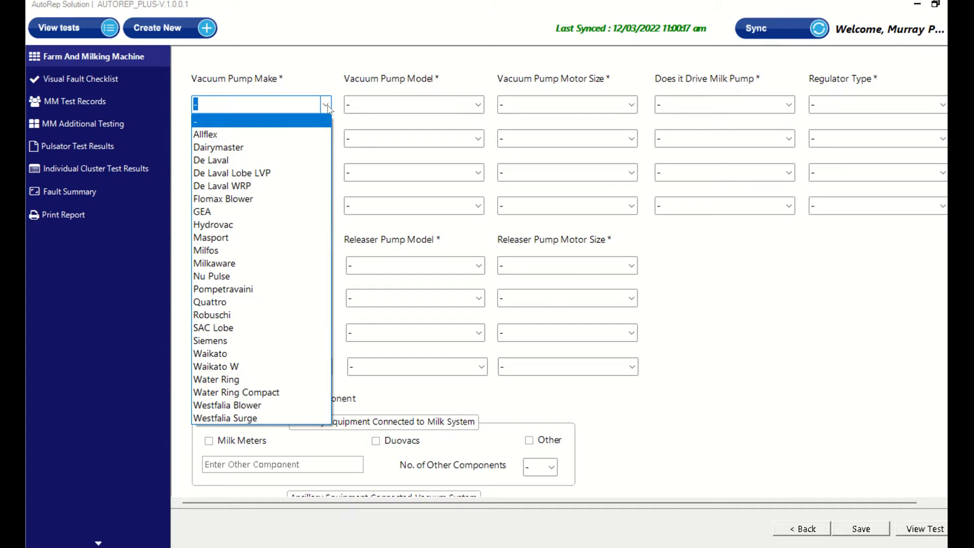
left_click(242, 238)
left_click(478, 105)
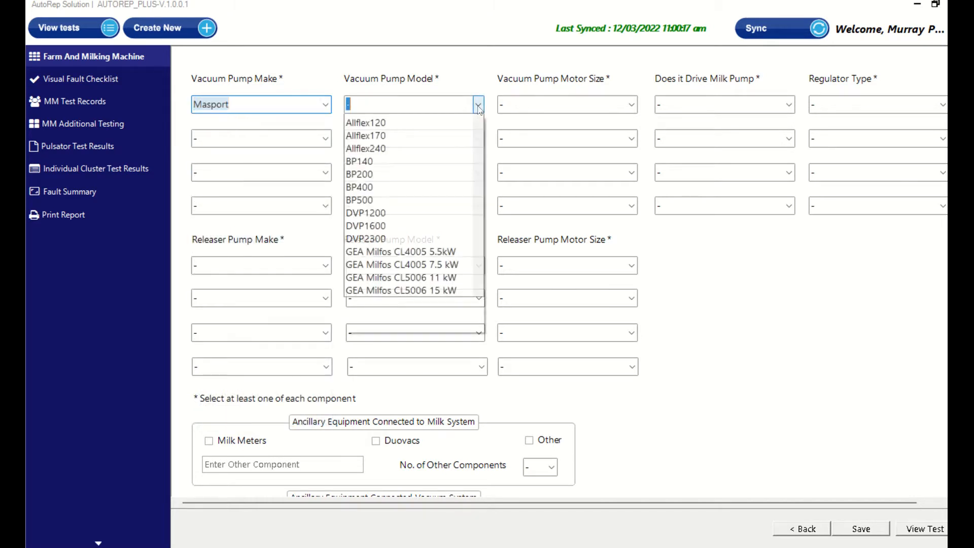
scroll(429, 228, "down", 12)
scroll(425, 249, "down", 4)
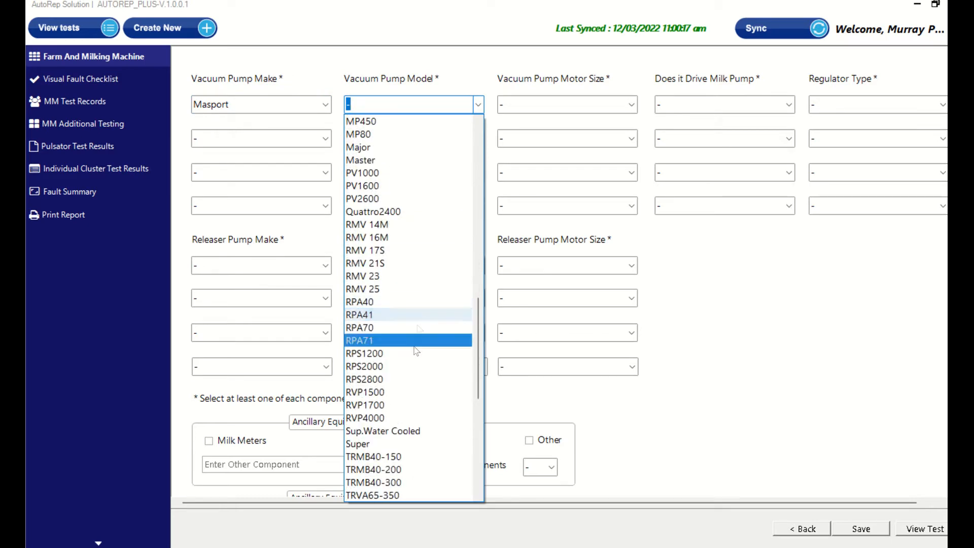
left_click(413, 443)
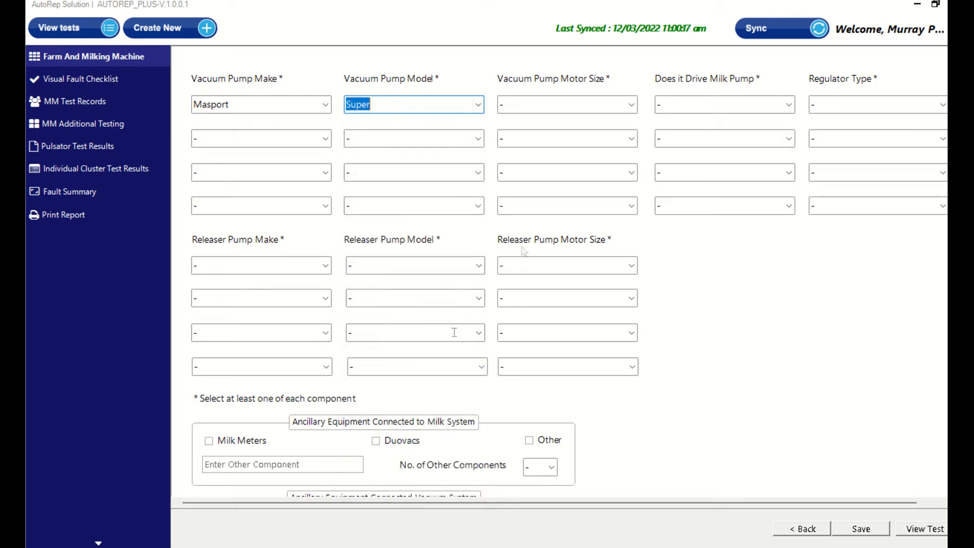
Set the first vacuum pump's motor size to 5.5 and specify NO for driving the milk pump
left_click(630, 105)
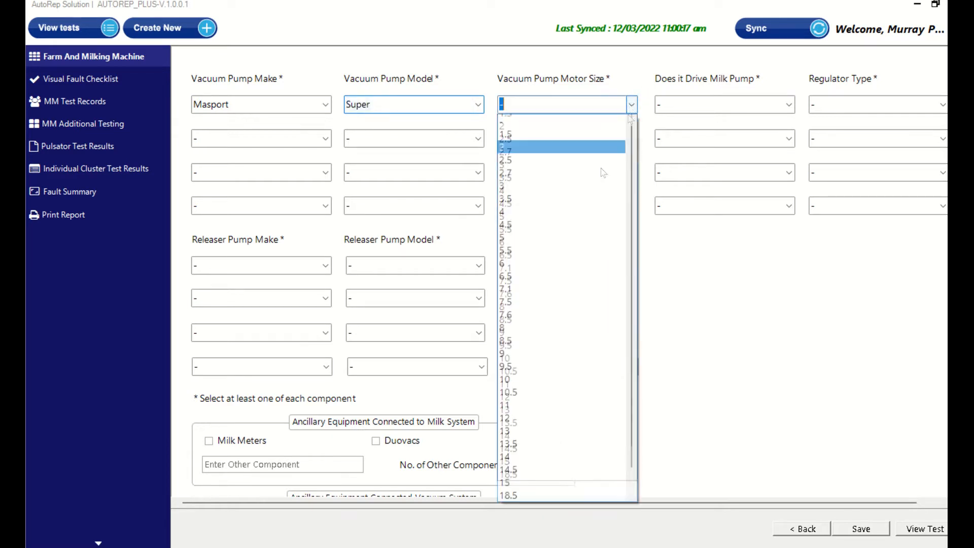
left_click(574, 248)
left_click(789, 105)
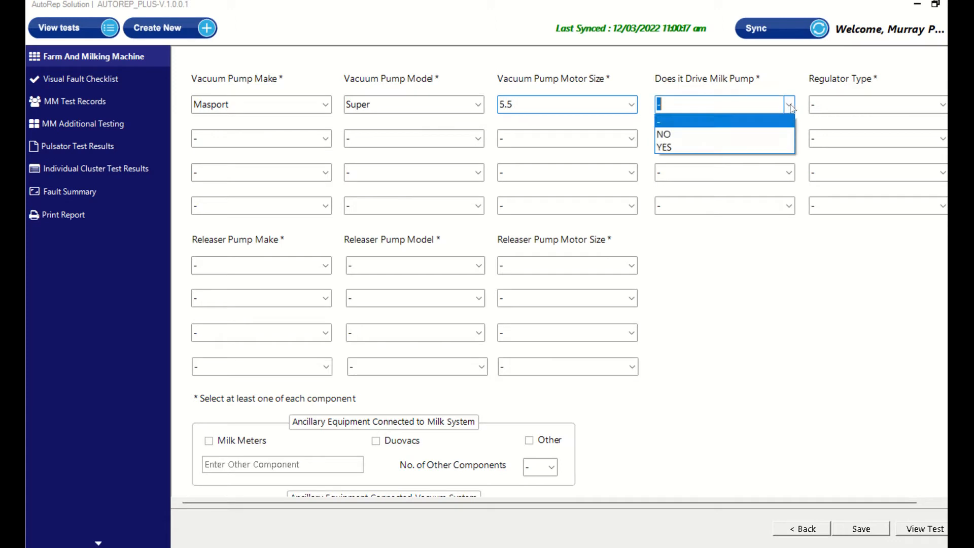
left_click(744, 127)
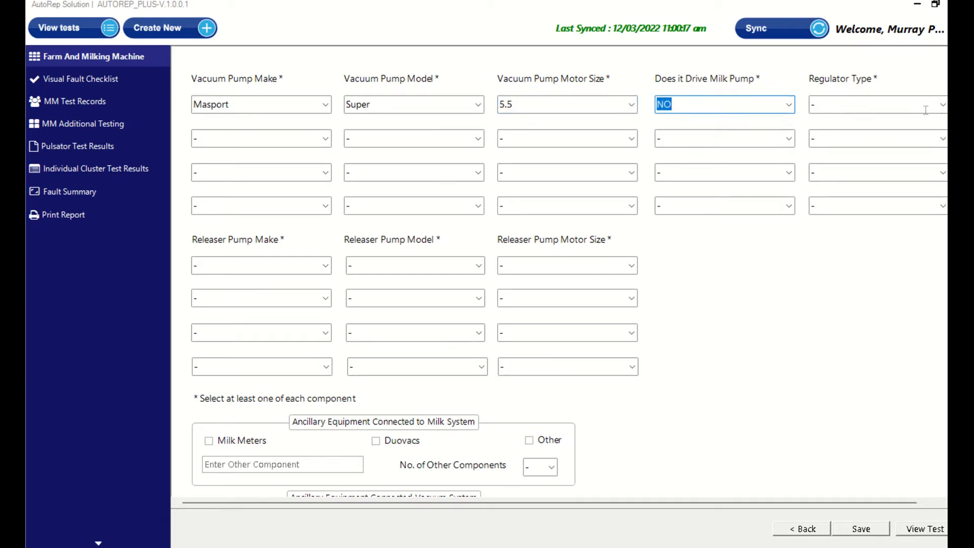
Set the regulator type in the first vacuum pump row to VACUUMASTER 23025
left_click(942, 105)
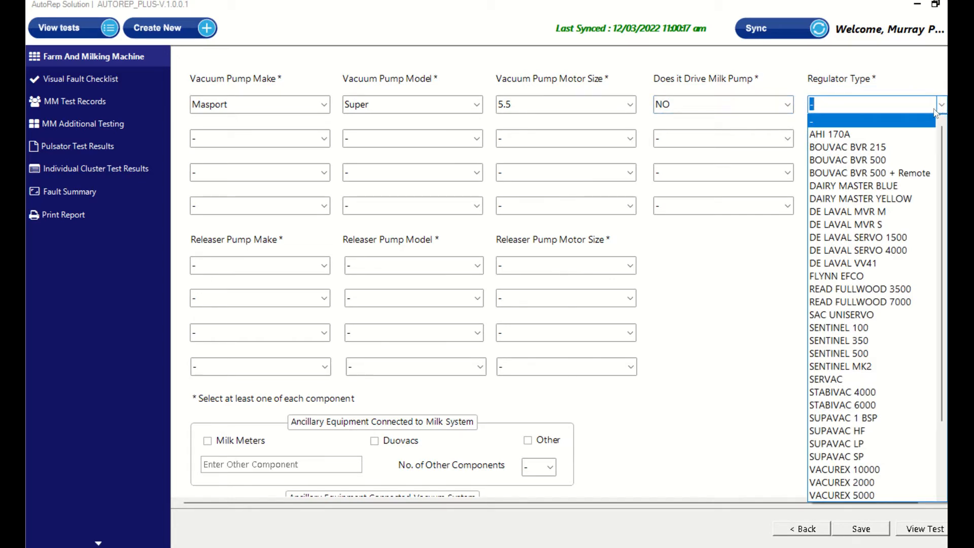
scroll(878, 274, "down", 3)
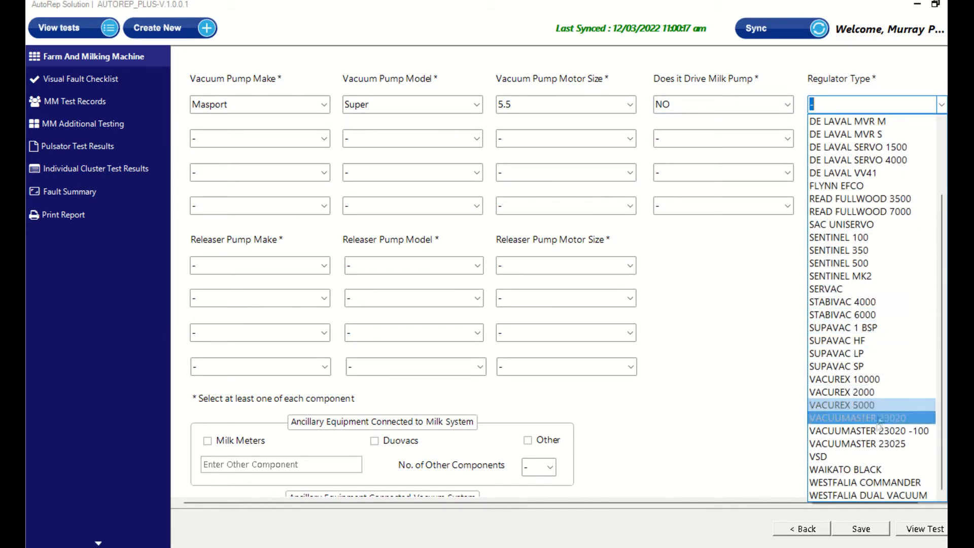
left_click(880, 444)
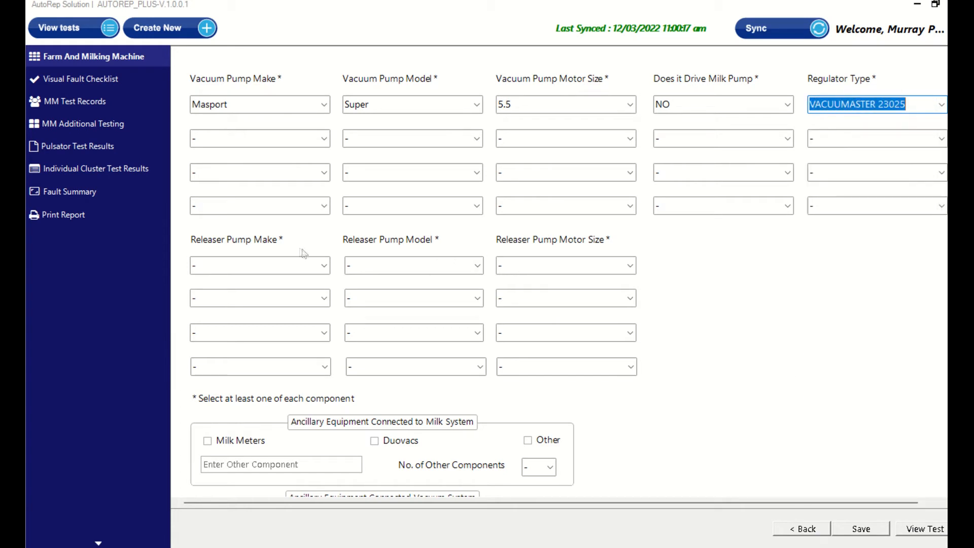
Set the first releaser pump's make to FLOMAX, its model to CENTRIFUGAL 1.5 and its motor size to 1.5
left_click(324, 266)
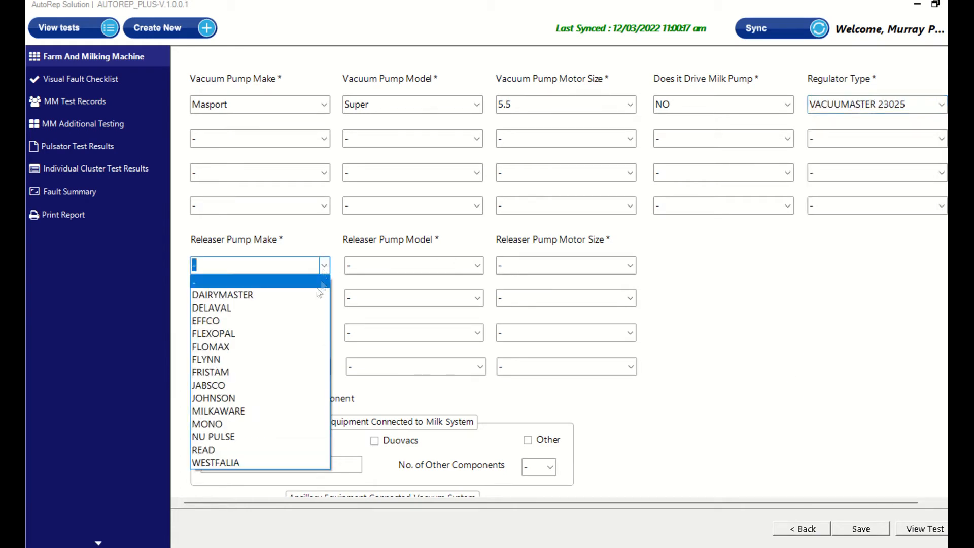
left_click(288, 348)
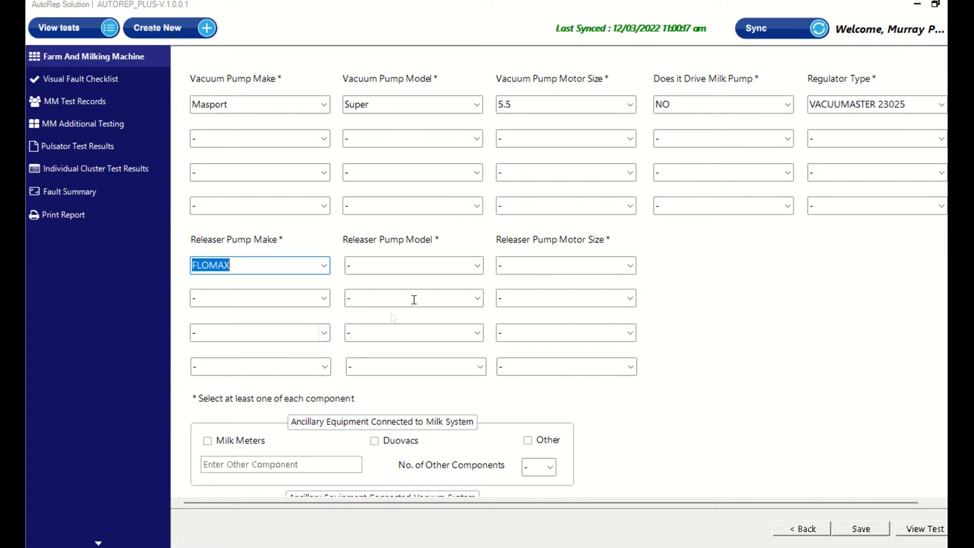
left_click(477, 265)
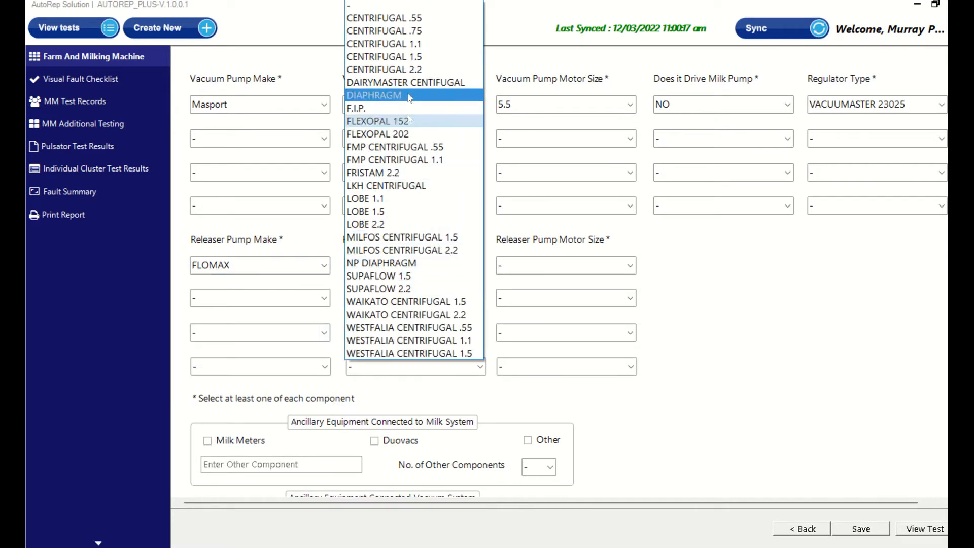
left_click(410, 56)
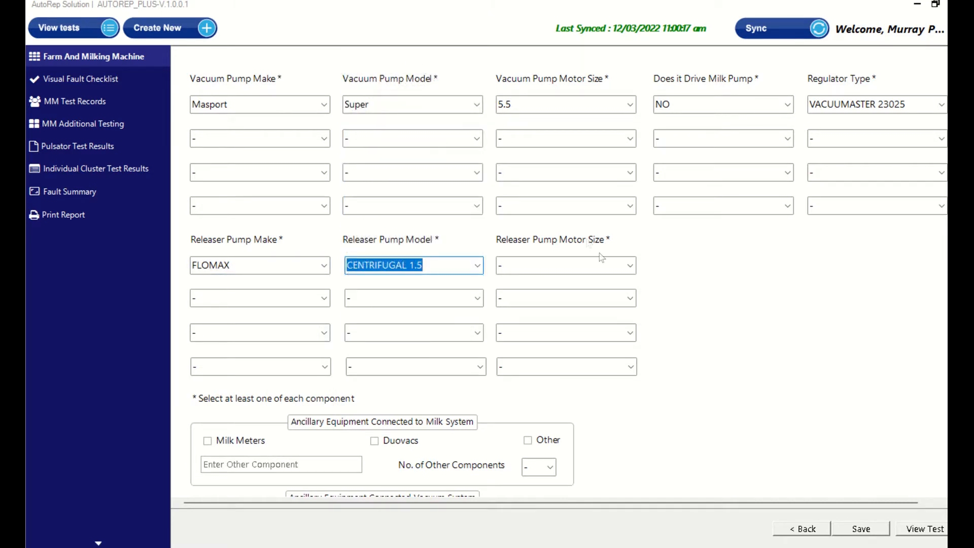
left_click(631, 265)
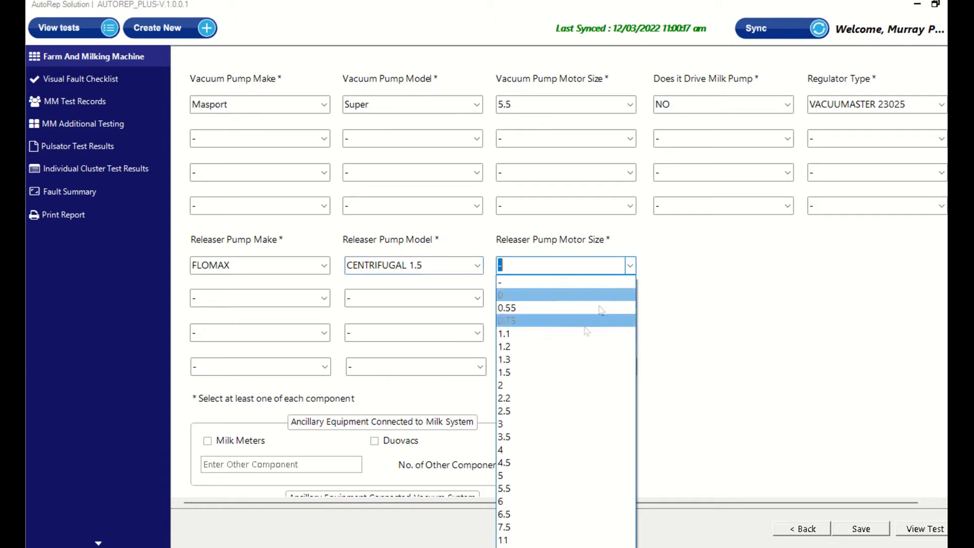
left_click(557, 374)
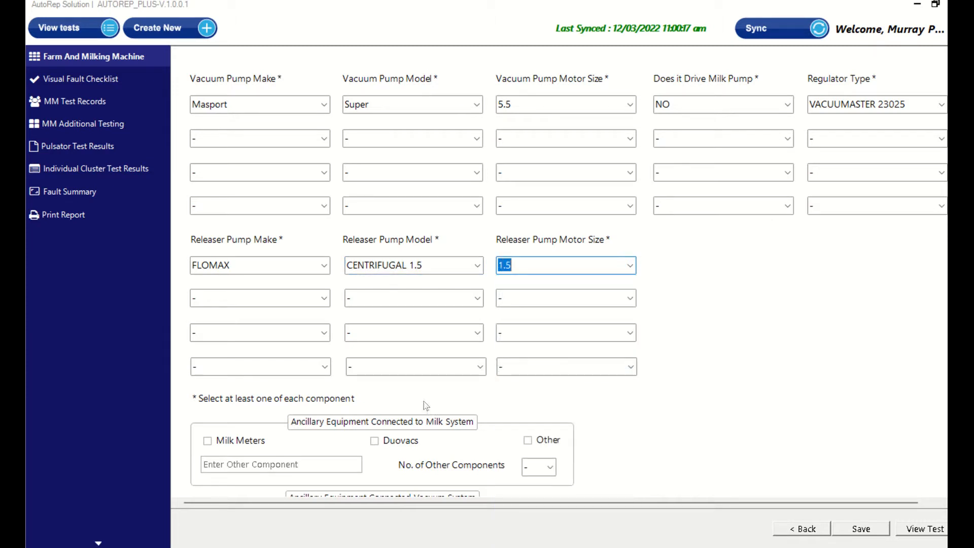
Record one other ancillary component connected to the milk system, named "backing gate"
scroll(425, 403, "down", 2)
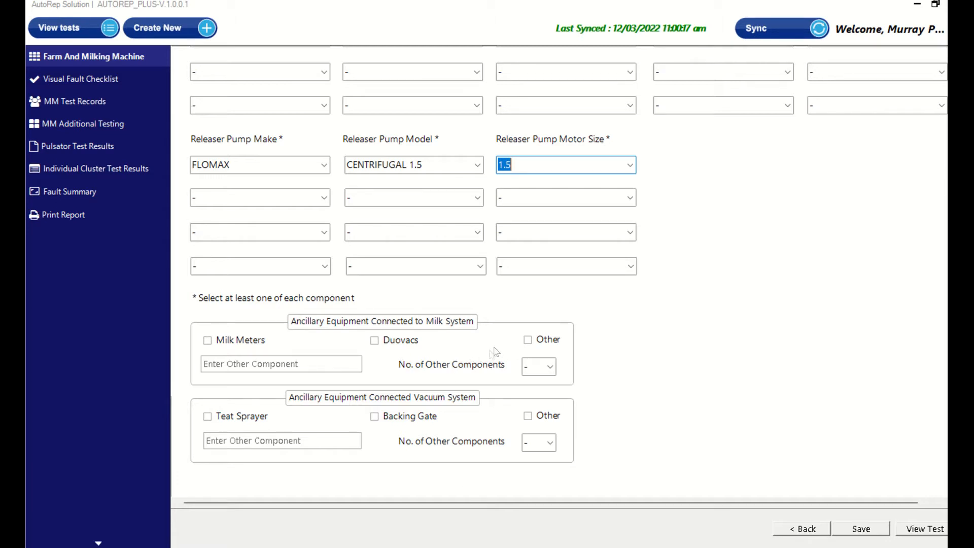
left_click(526, 340)
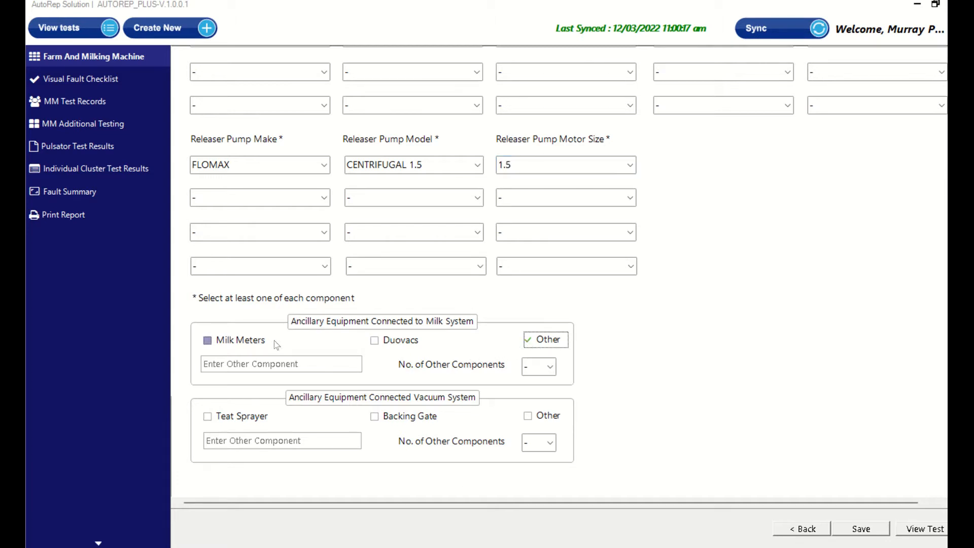
left_click(249, 364)
type("backing gate")
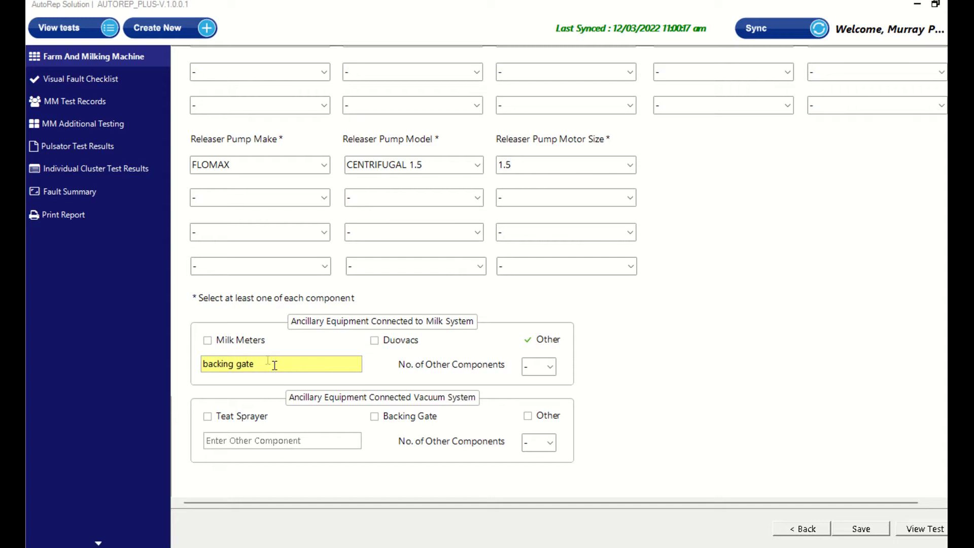
left_click(375, 341)
left_click(549, 366)
left_click(557, 391)
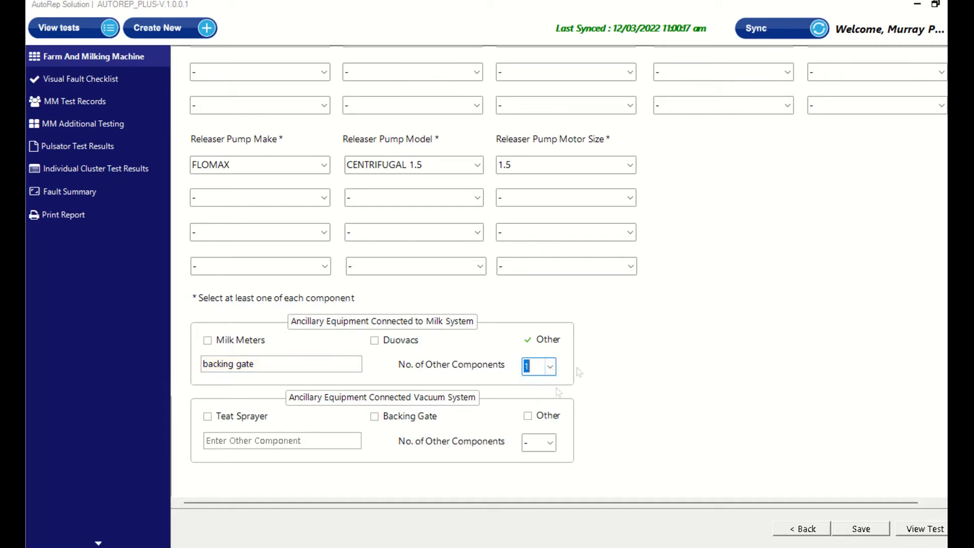
Mark Teat Sprayer as ancillary equipment on the vacuum system and save the farm and milking machine details
left_click(207, 417)
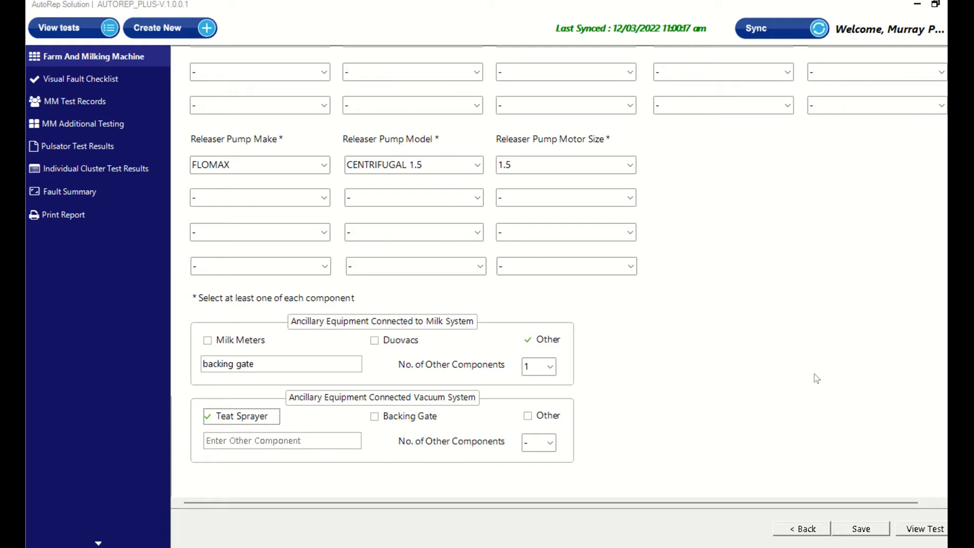
left_click(861, 528)
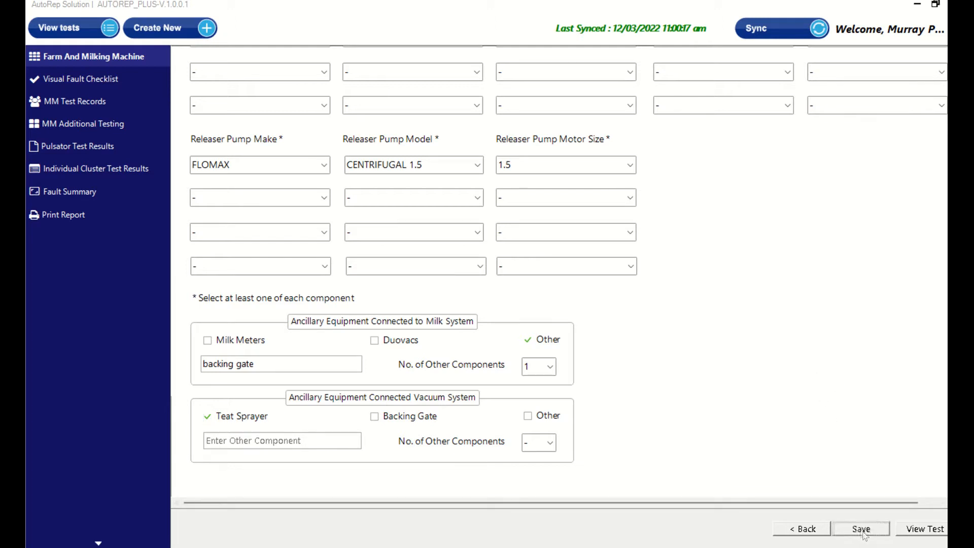
left_click(491, 302)
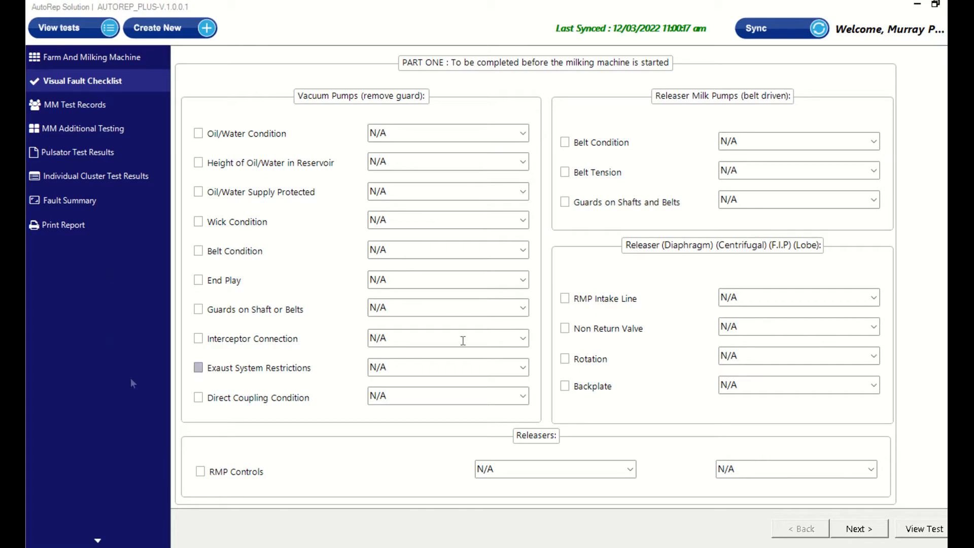
Look through the test's sections from MM Test Records to Print Report and return to the Visual Fault Checklist
left_click(75, 107)
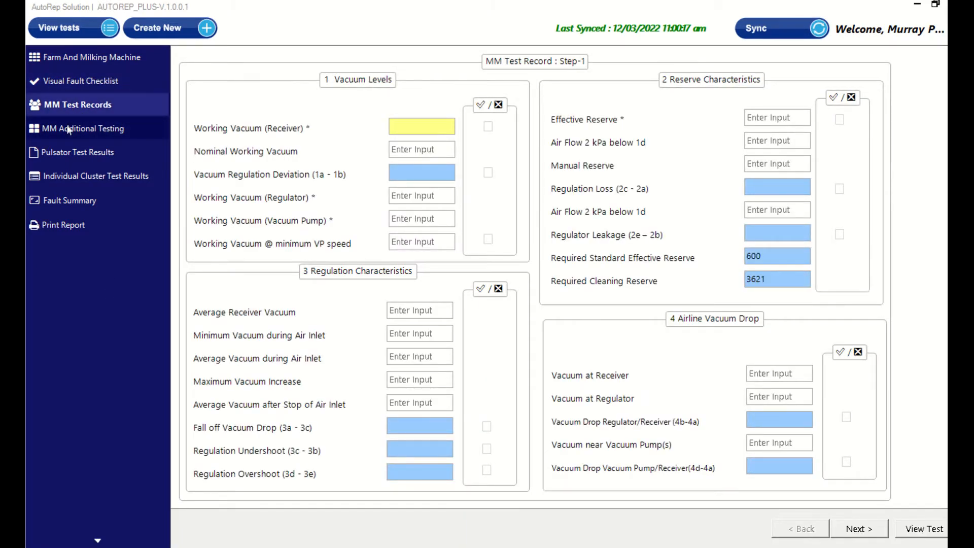
left_click(72, 129)
left_click(66, 151)
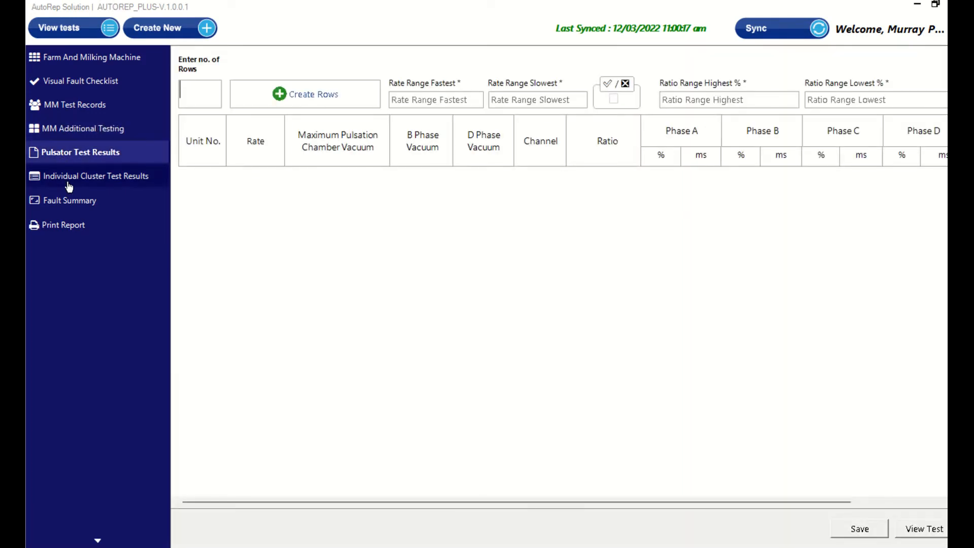
left_click(66, 183)
left_click(63, 201)
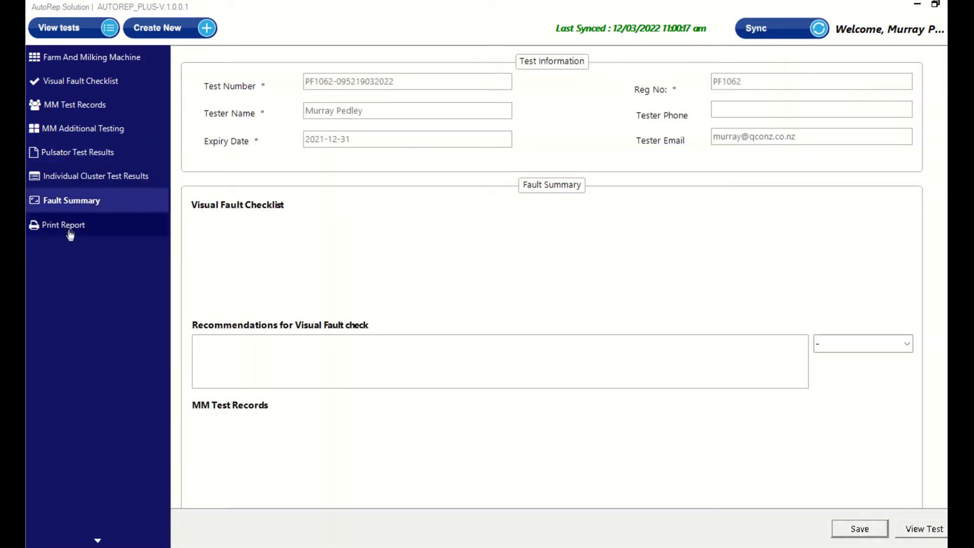
left_click(66, 228)
left_click(67, 87)
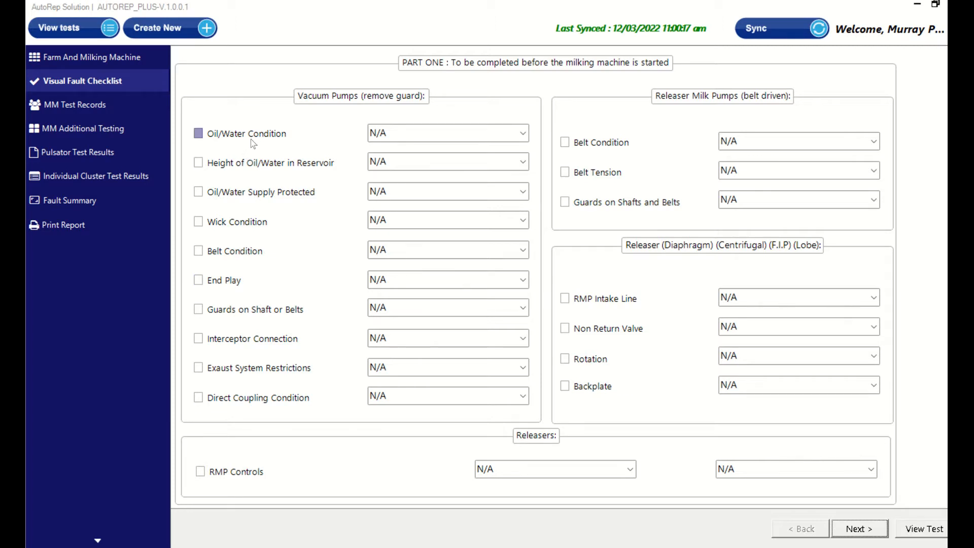
Mark the vacuum pump's oil/water height and supply protection as passed, and its oil/water, wick and belt conditions as faulty
left_click(198, 138)
left_click(198, 162)
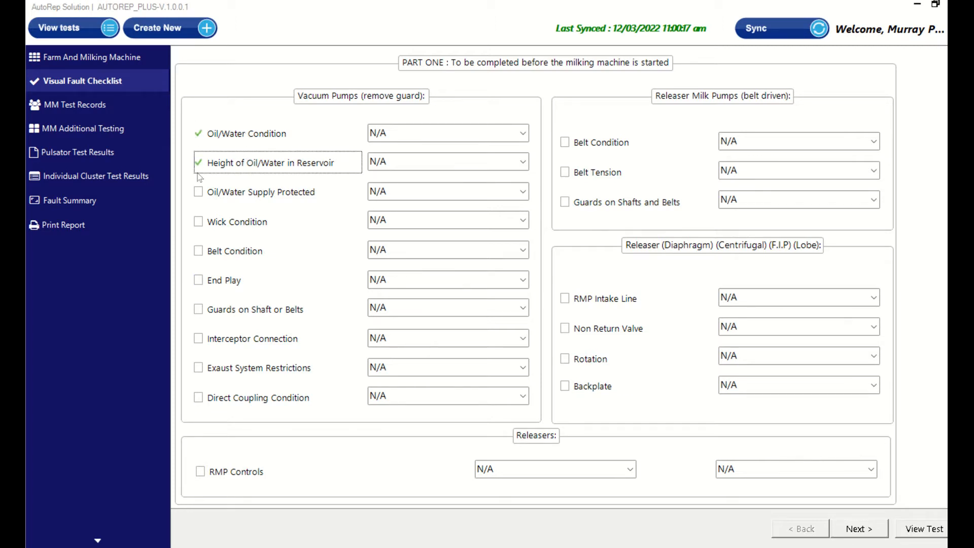
left_click(198, 192)
double_click(205, 225)
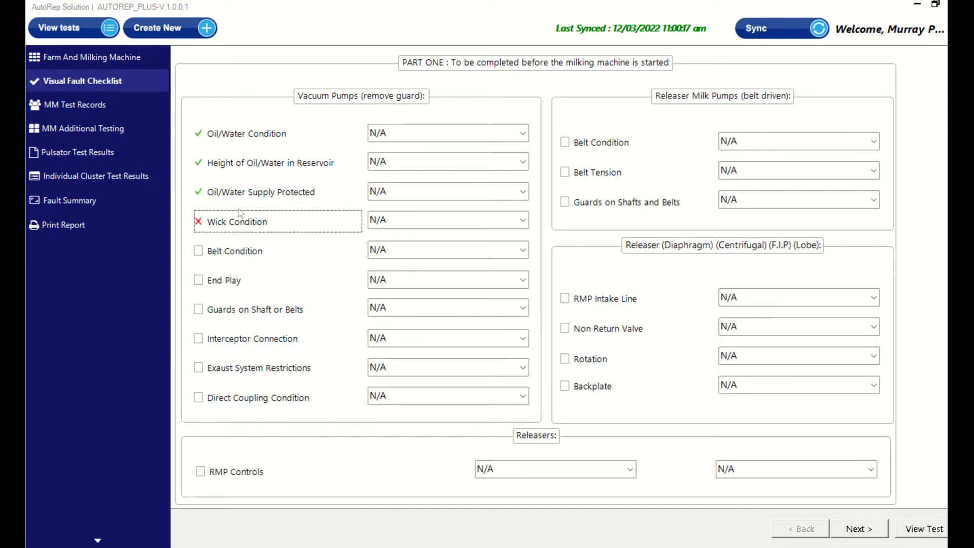
left_click(198, 134)
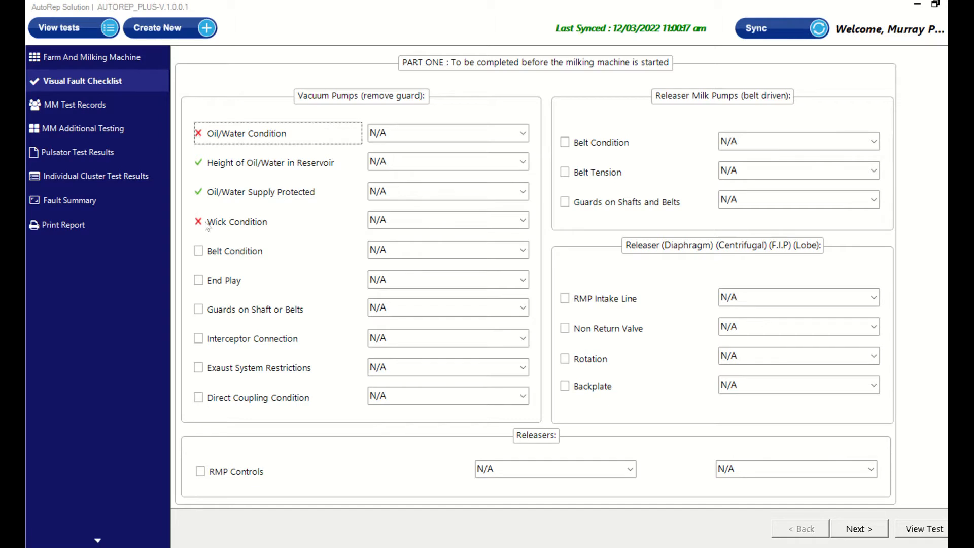
left_click(198, 251)
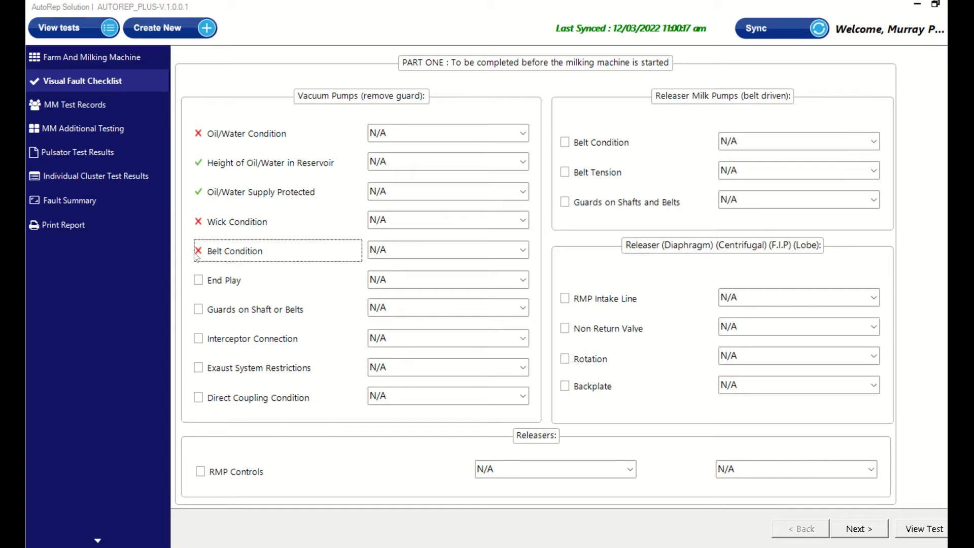
Clear the marks from the oil/water, wick condition and belt condition items of the vacuum pump checklist
left_click(199, 252)
left_click(198, 222)
left_click(199, 135)
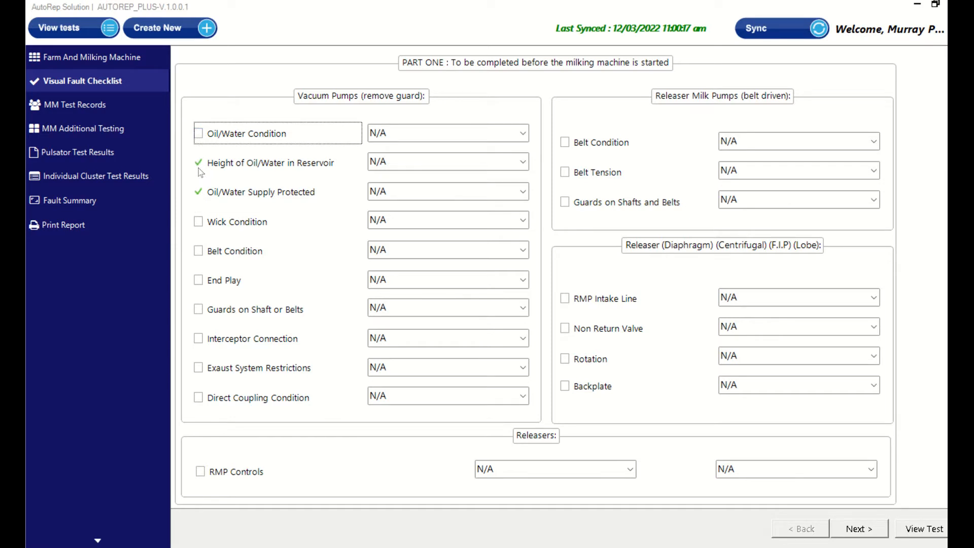
left_click(198, 163)
left_click(199, 163)
left_click(199, 192)
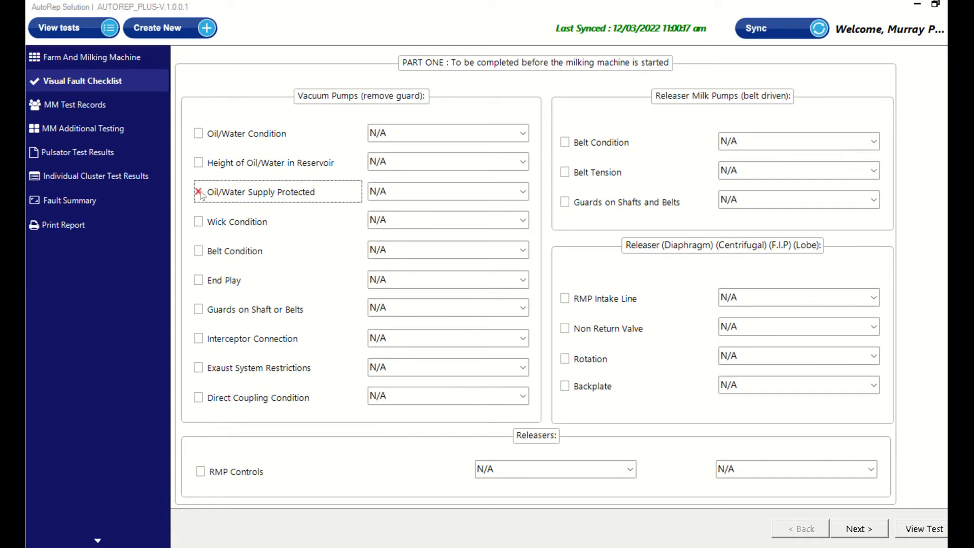
left_click(199, 191)
Mark the vacuum pump's Guards on Shaft or Belts as faulty with the reason Guard Not Fitted
left_click(207, 310)
left_click(207, 309)
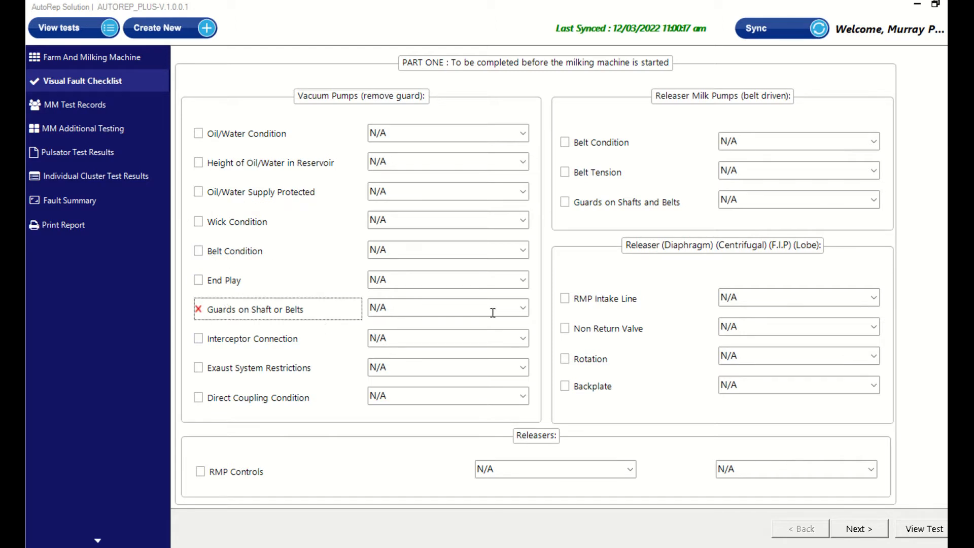
left_click(523, 308)
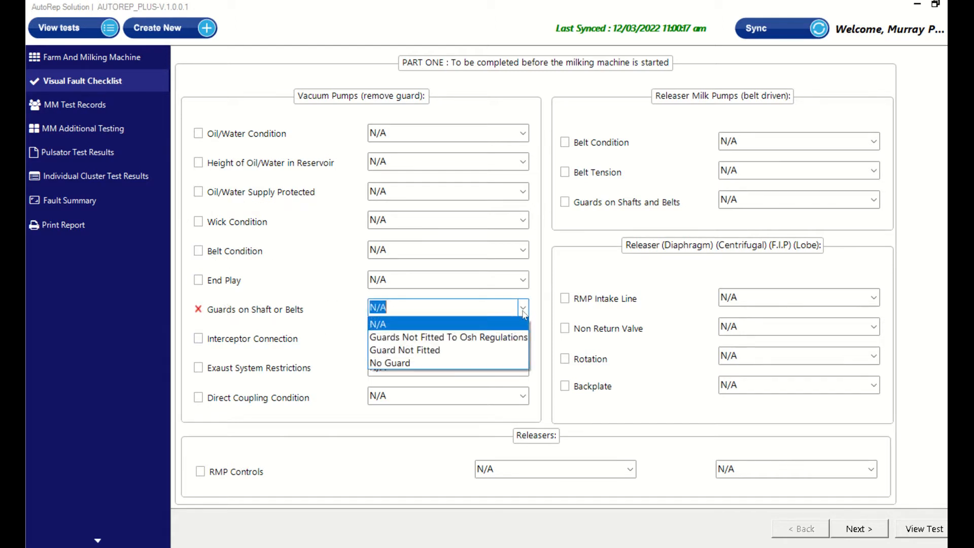
left_click(424, 351)
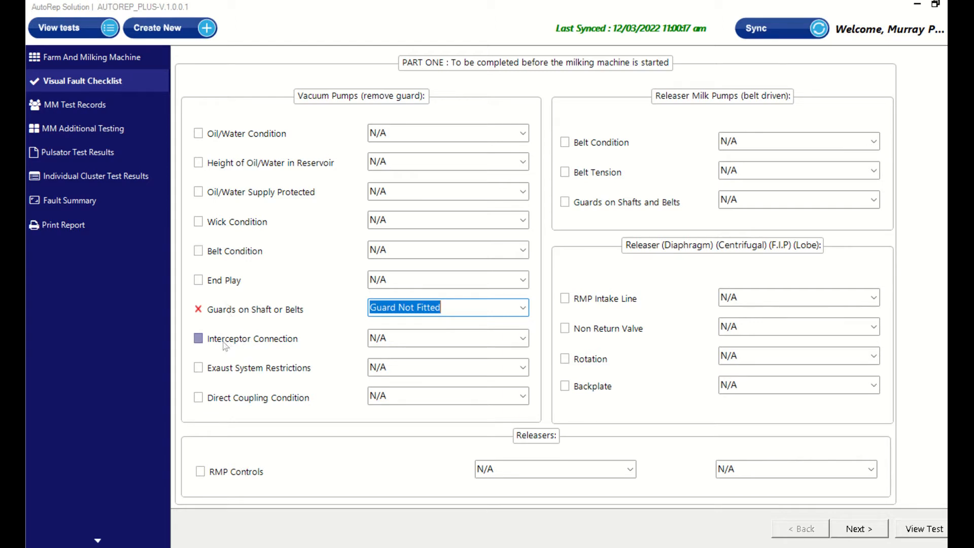
Mark the vacuum pump's Interceptor Connection as faulty with the reason Interceptor Connection Is Loose
left_click(204, 342)
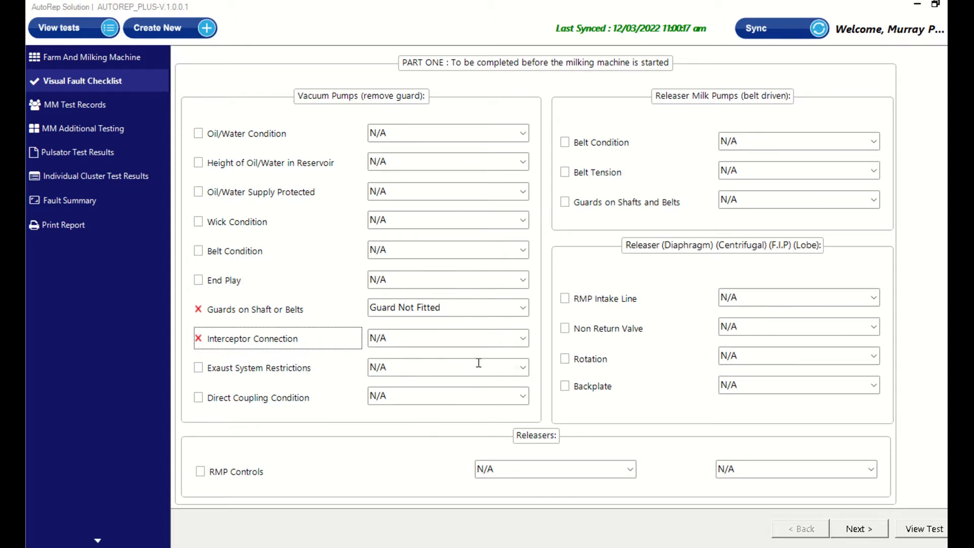
left_click(522, 343)
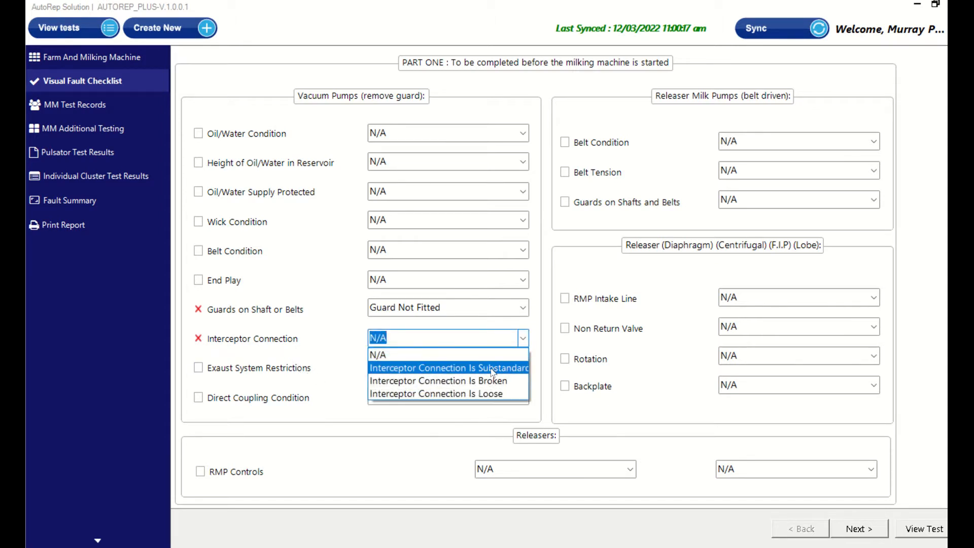
left_click(470, 394)
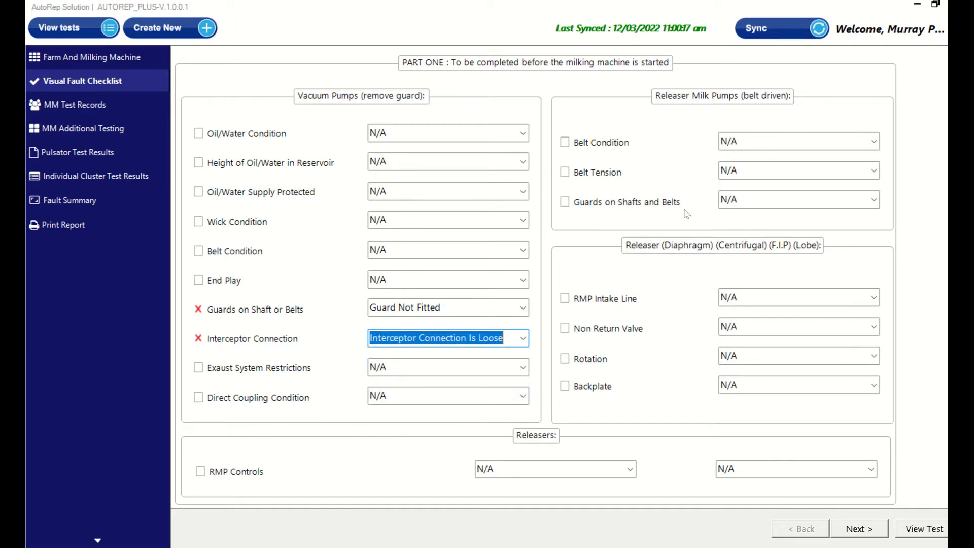
On the Part Two page with claws and liners, mark the long pulse tube diameter as passed, Twin, with diameter 9
left_click(870, 533)
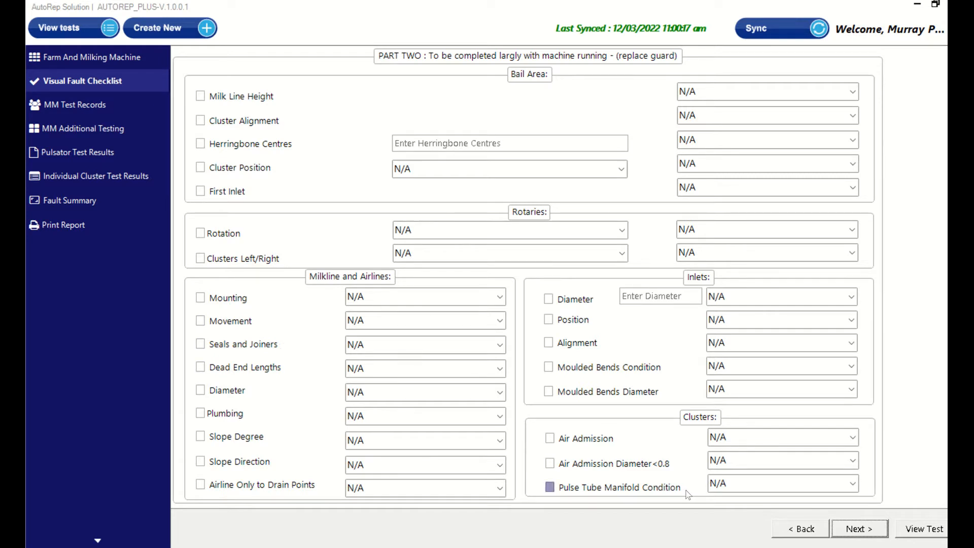
left_click(855, 529)
left_click(201, 385)
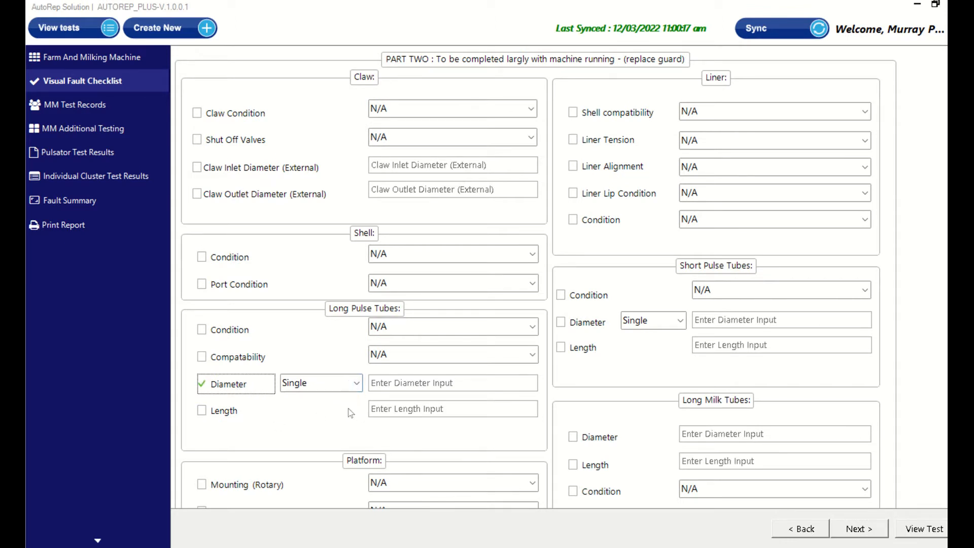
left_click(357, 384)
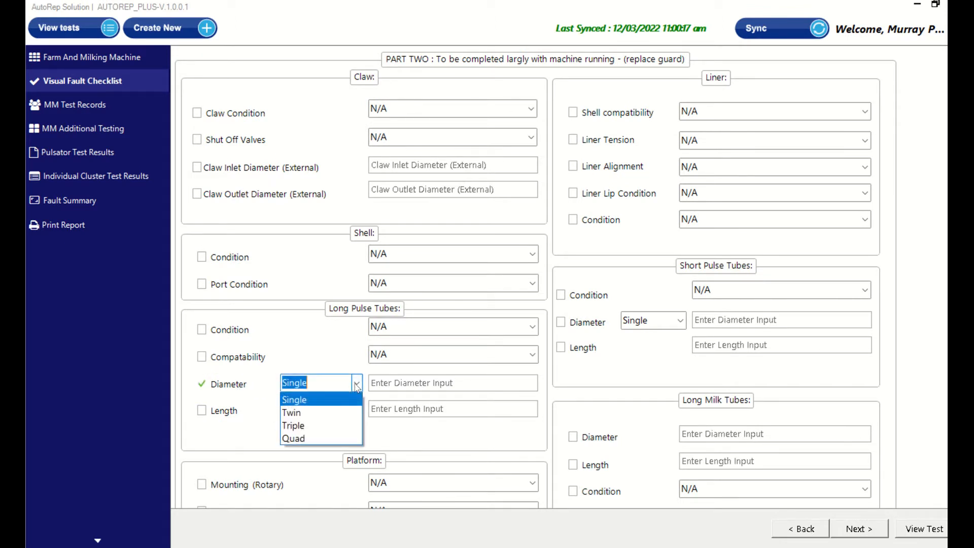
left_click(332, 416)
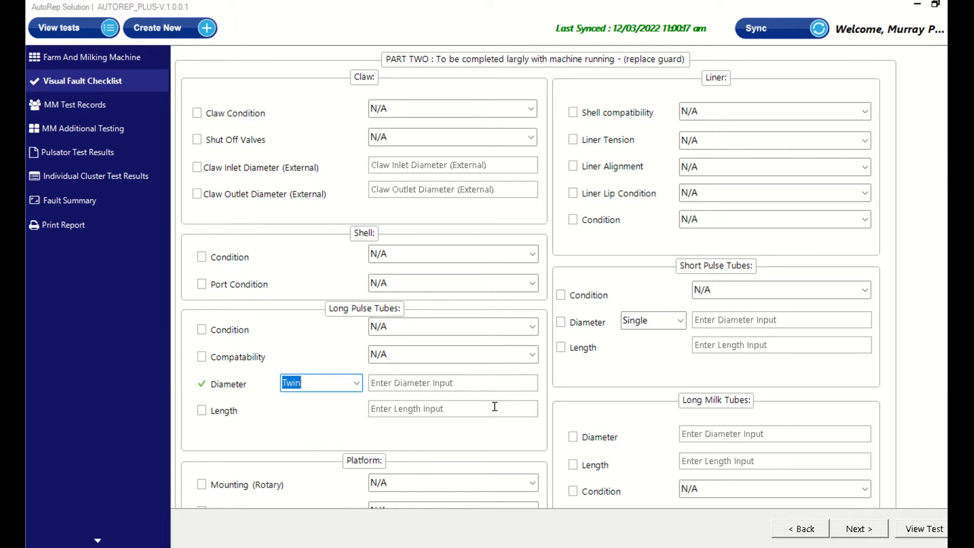
left_click(443, 382)
type("9")
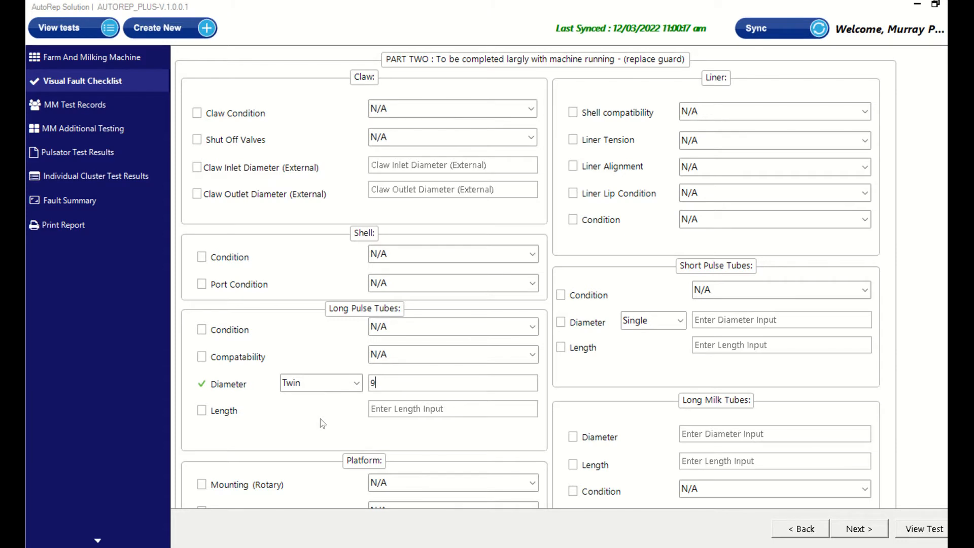
scroll(321, 419, "down", 1)
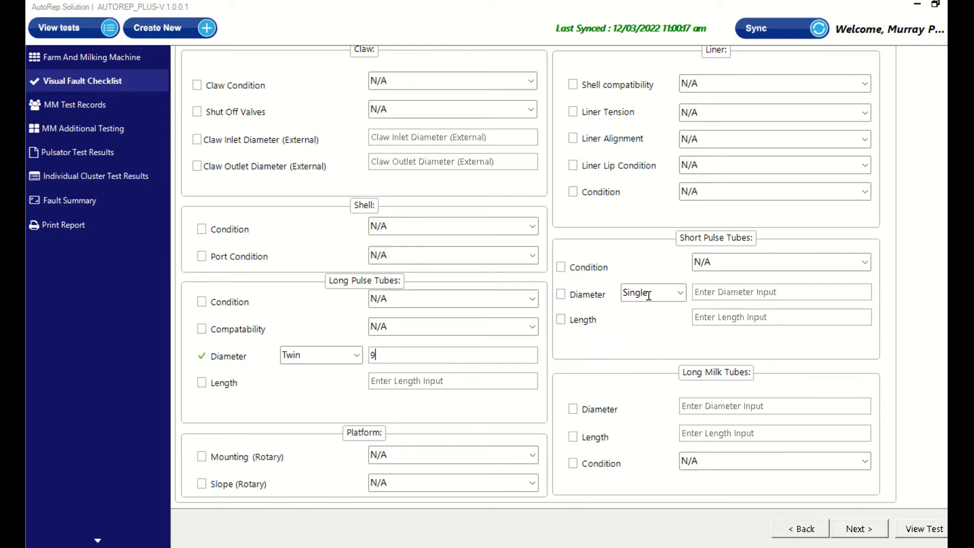
Mark the long milk tubes' diameter as passed with a diameter of 19
left_click(576, 410)
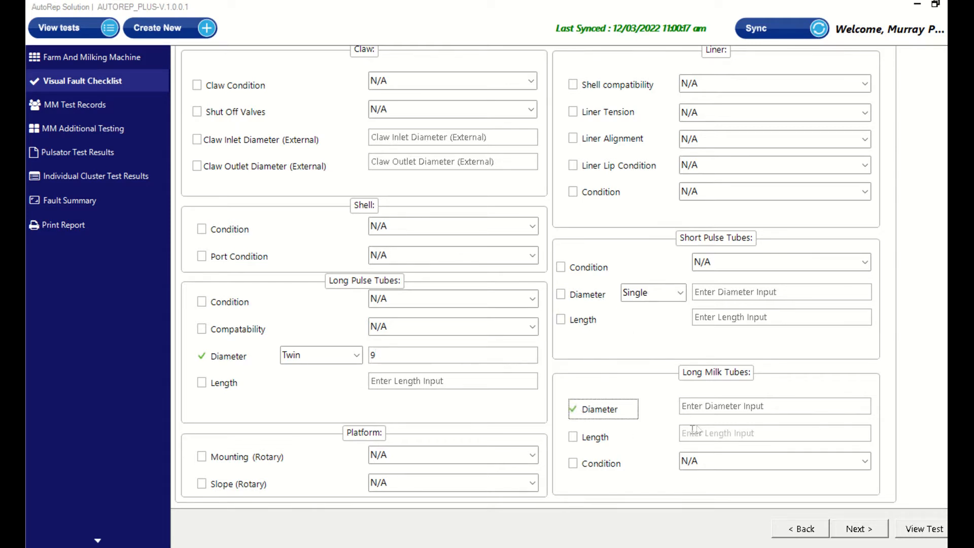
left_click(709, 408)
type("19")
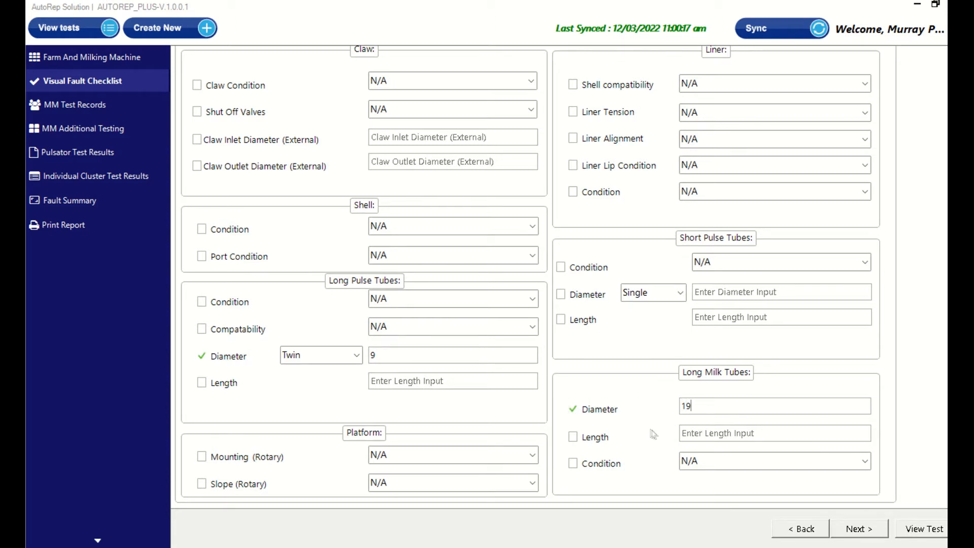
Advance to the last checklist page, leave its items unmarked, and save the Visual Fault Checklist
left_click(857, 531)
left_click(858, 530)
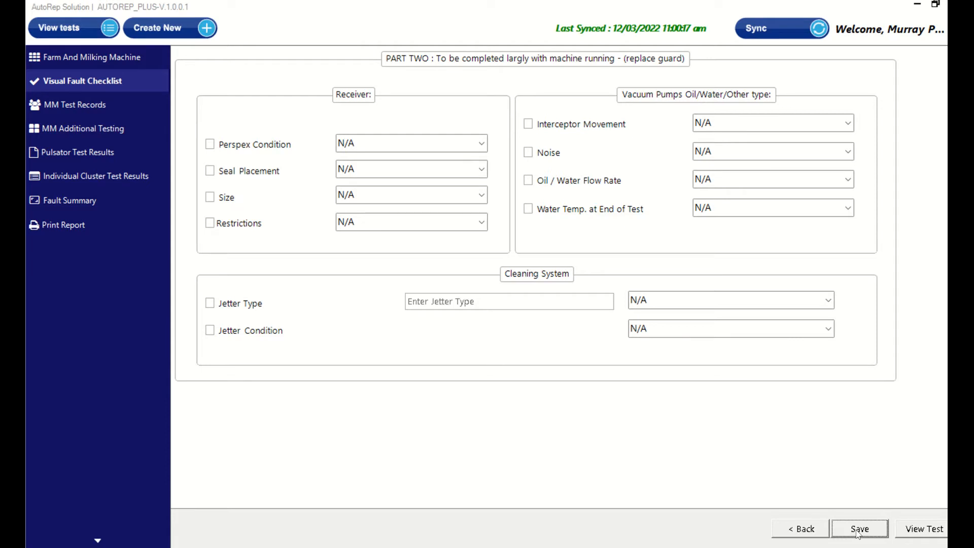
left_click(862, 529)
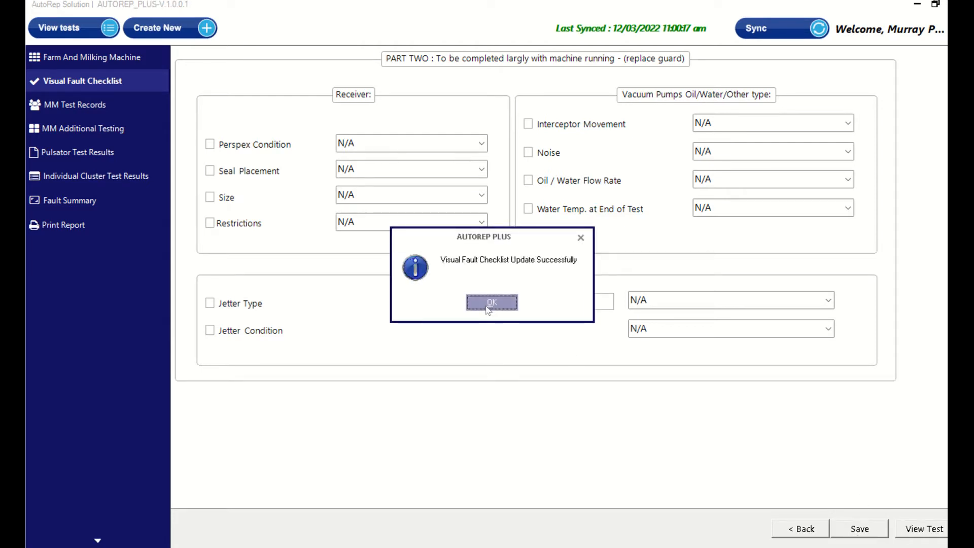
left_click(489, 304)
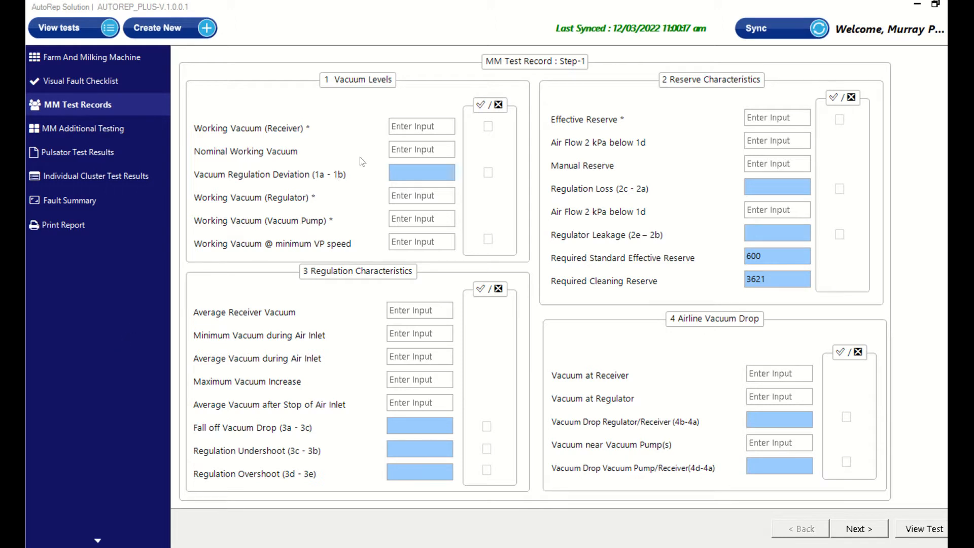
In Vacuum Levels, set the receiver, nominal, regulator and vacuum pump working vacuums to 47 each
left_click(401, 128)
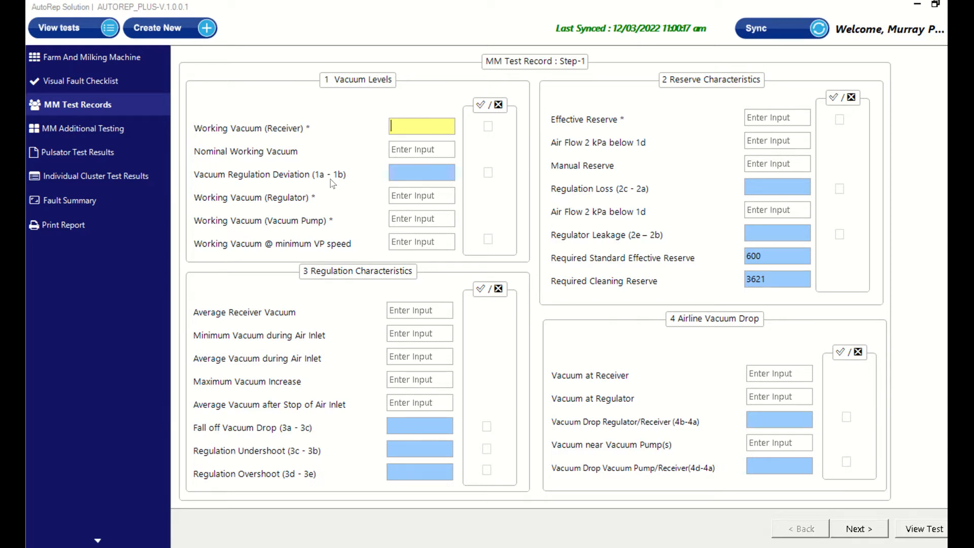
type("47")
left_click(409, 148)
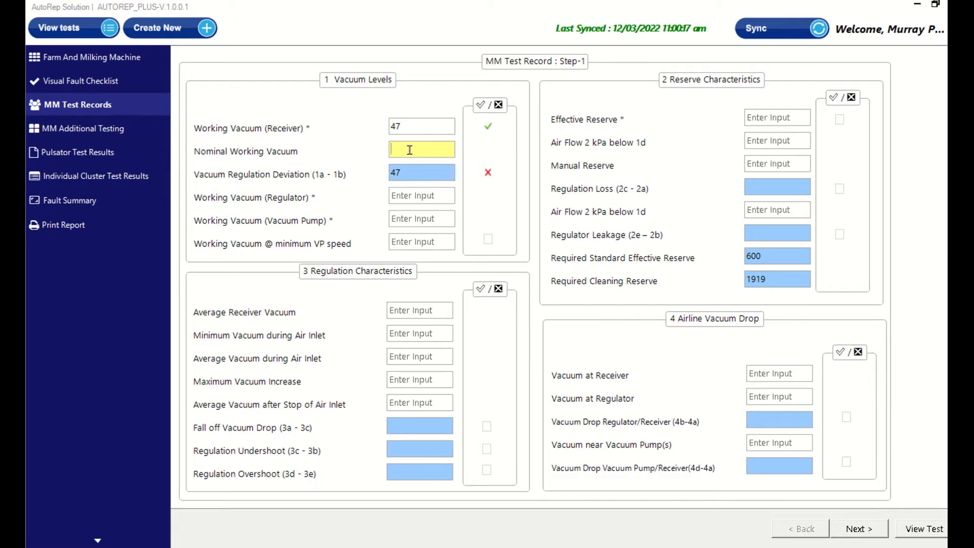
type("47")
left_click(415, 199)
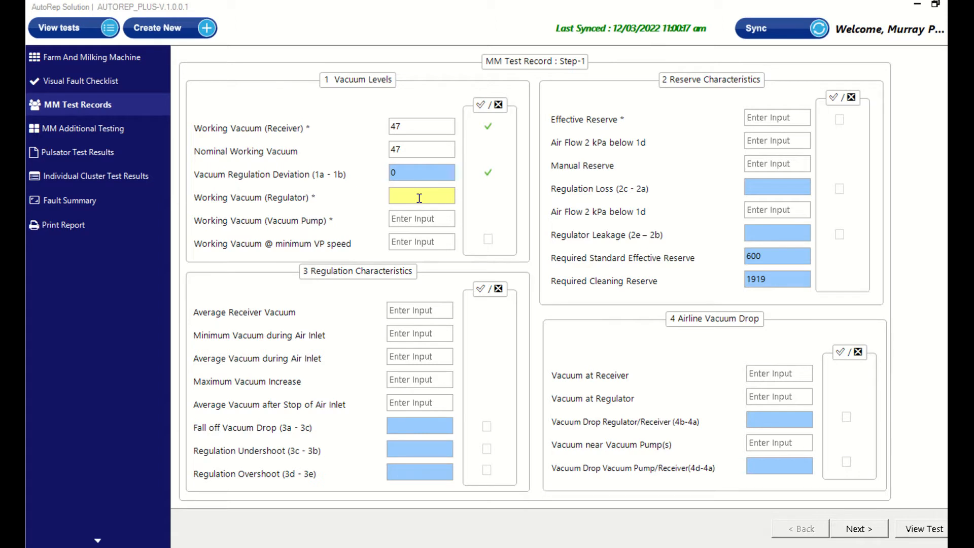
type("47")
left_click(413, 214)
type("4")
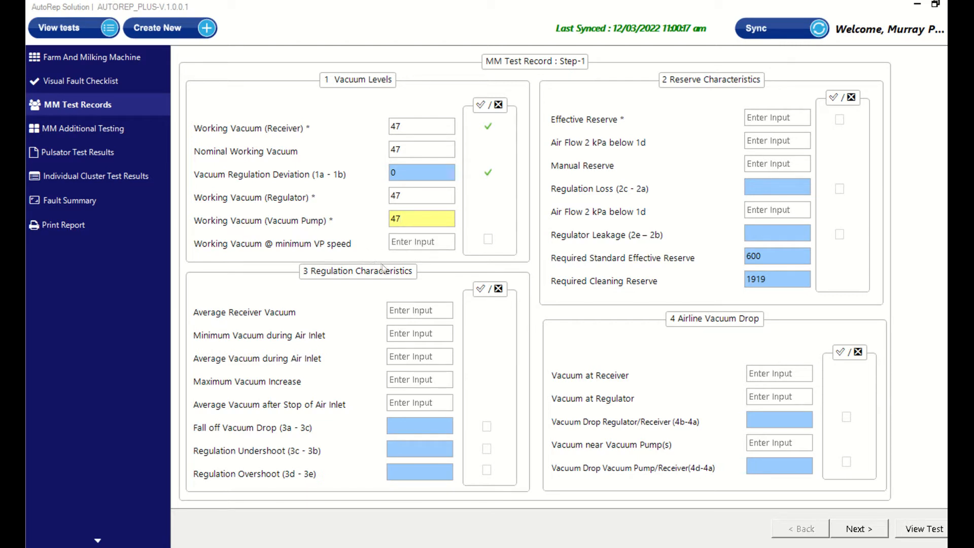
In Reserve Characteristics, set Effective Reserve, Manual Reserve and both Air Flow 2 kPa below 1d values to 950
left_click(761, 120)
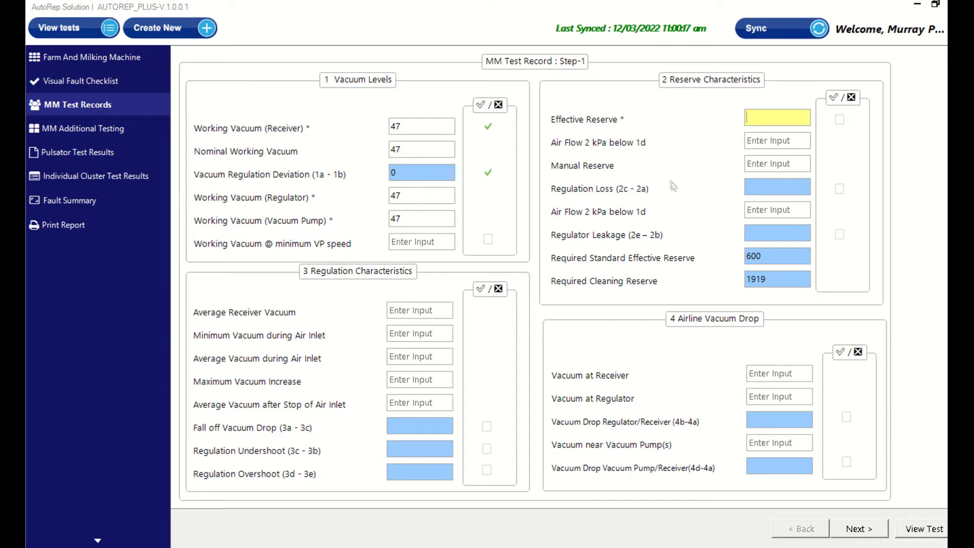
type("950")
left_click(762, 143)
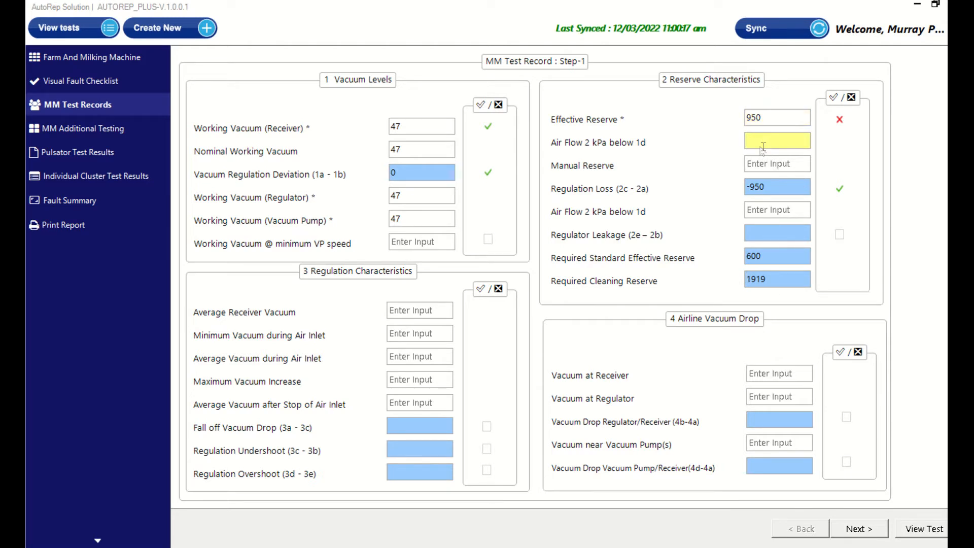
type("50")
left_click(765, 166)
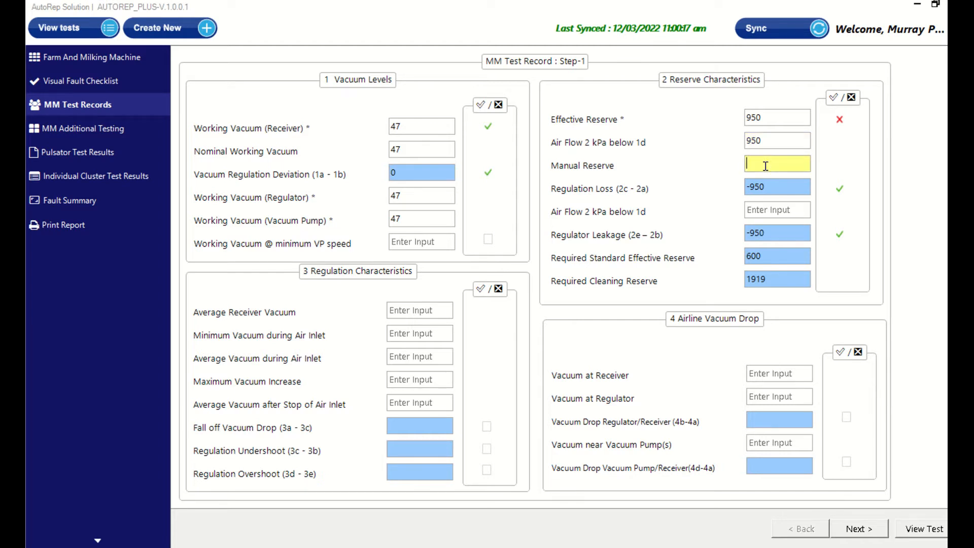
type("950")
left_click(756, 210)
type("950")
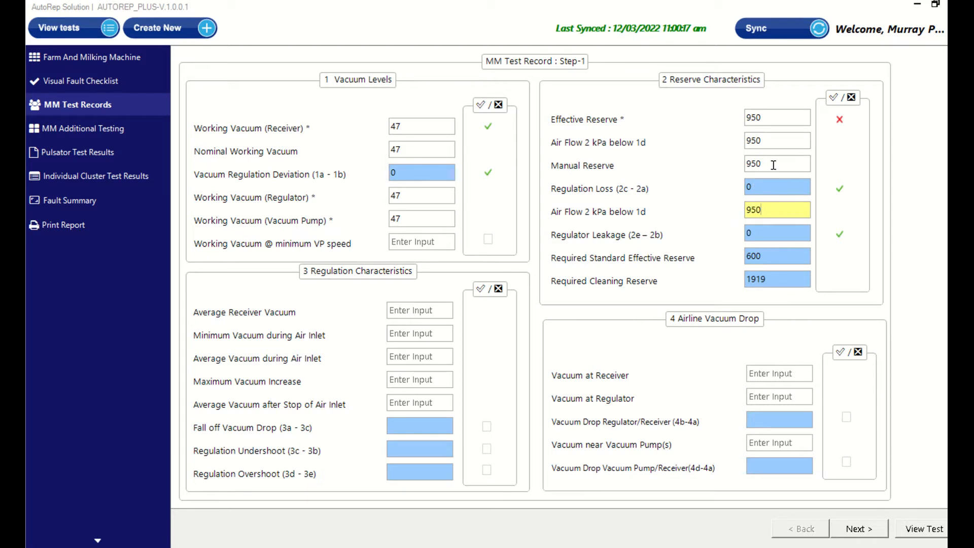
Try a Manual Reserve of 1100 and return the value to 950
left_click_drag(773, 164, 745, 166)
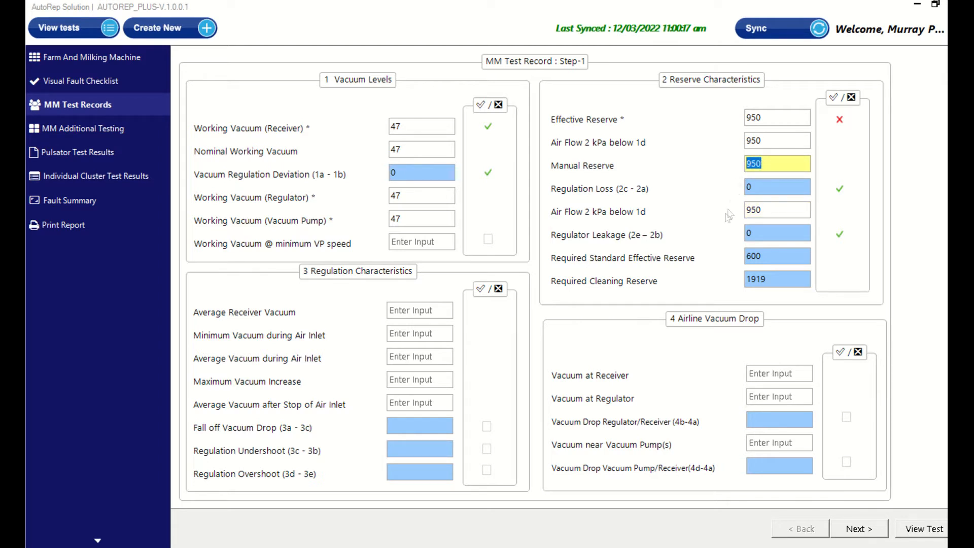
type("1100")
left_click_drag(776, 166, 737, 169)
type("950")
Fill in Regulation Characteristics: average receiver vacuum 47, minimum and average during air inlet 45, maximum increase 48, average after stop 47
left_click(417, 311)
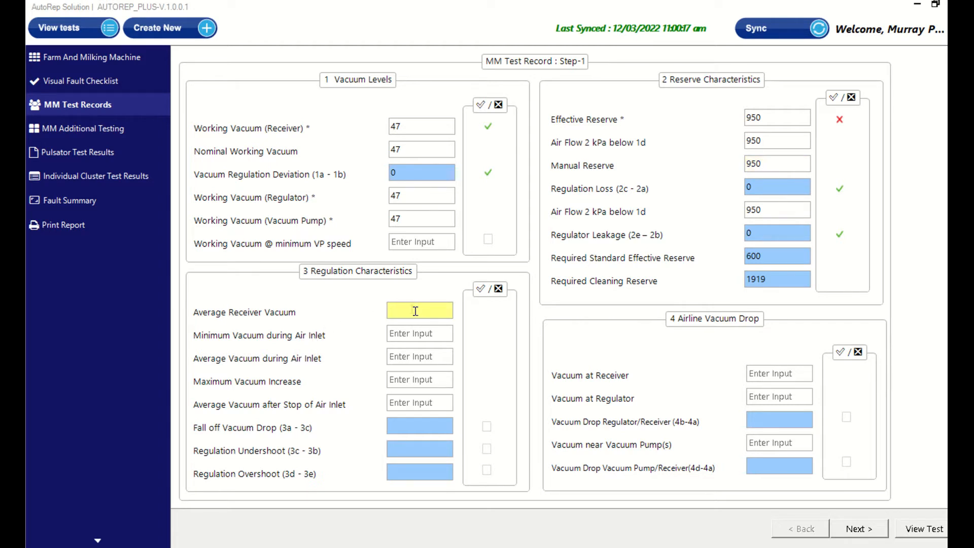
type("47")
left_click(407, 332)
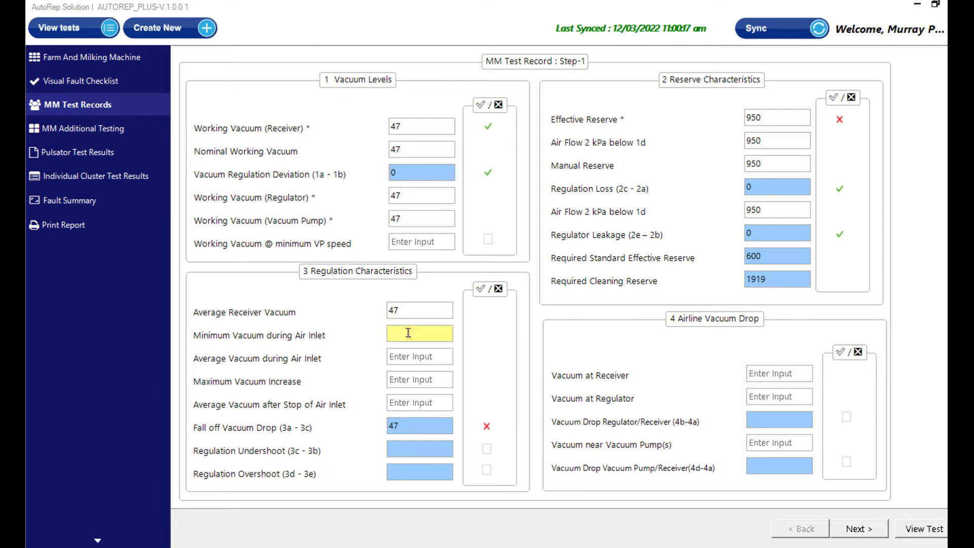
type("45")
left_click(411, 353)
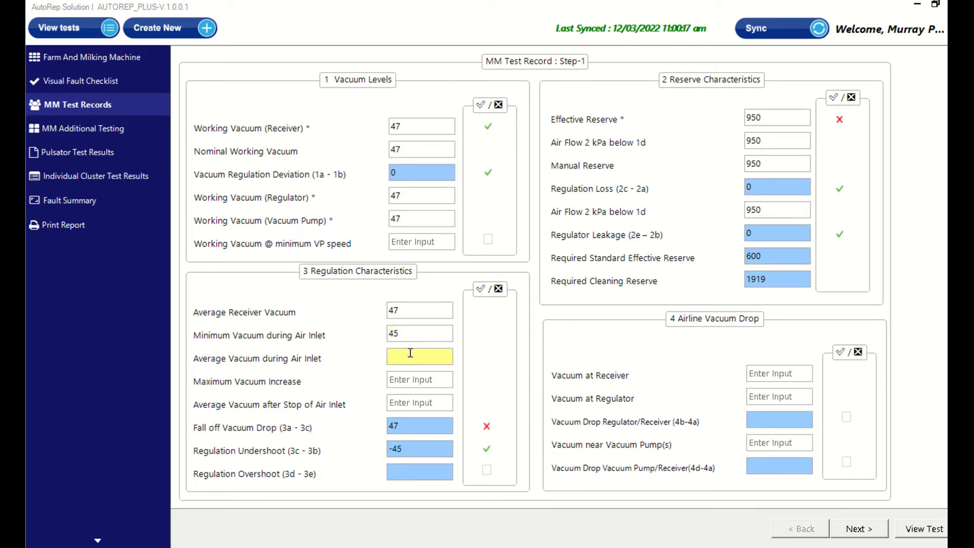
type("45")
left_click(409, 380)
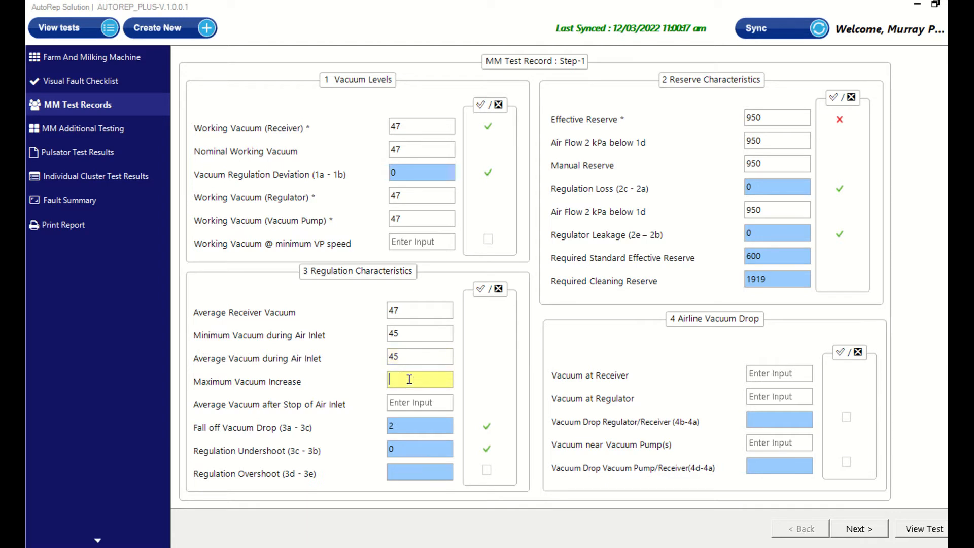
type("48")
left_click(418, 396)
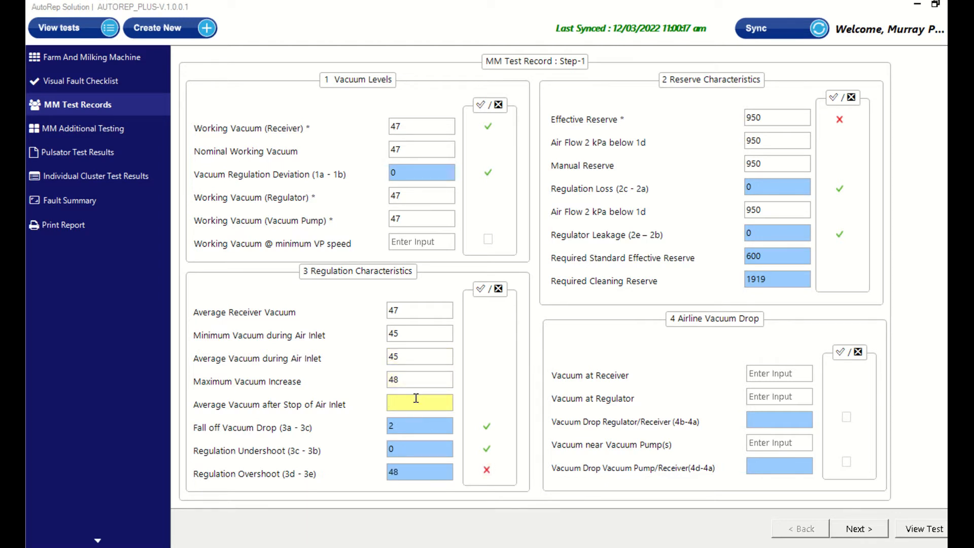
type("47")
In Airline Vacuum Drop, enter 44.9 at the receiver, 45 at the regulator and 45 near the vacuum pump
left_click(772, 374)
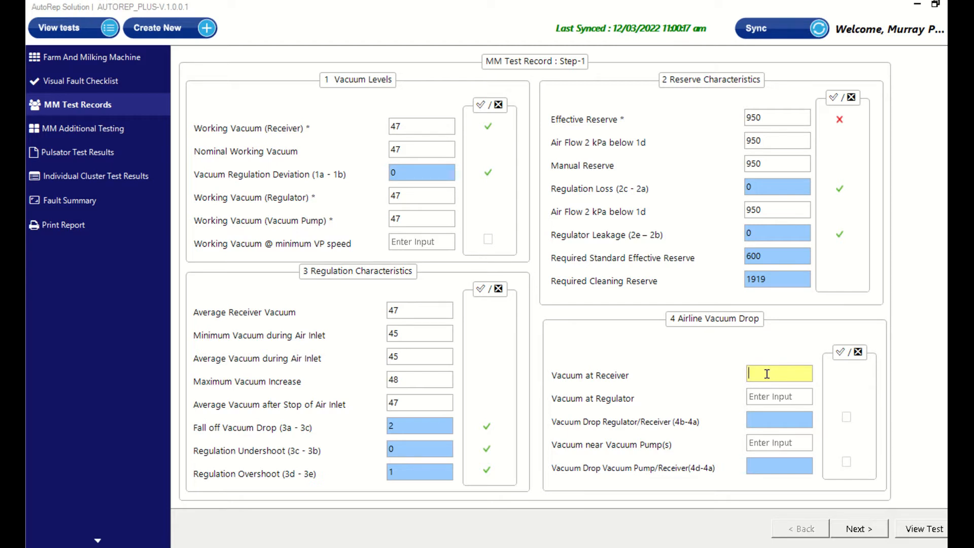
type("44.9")
left_click(776, 397)
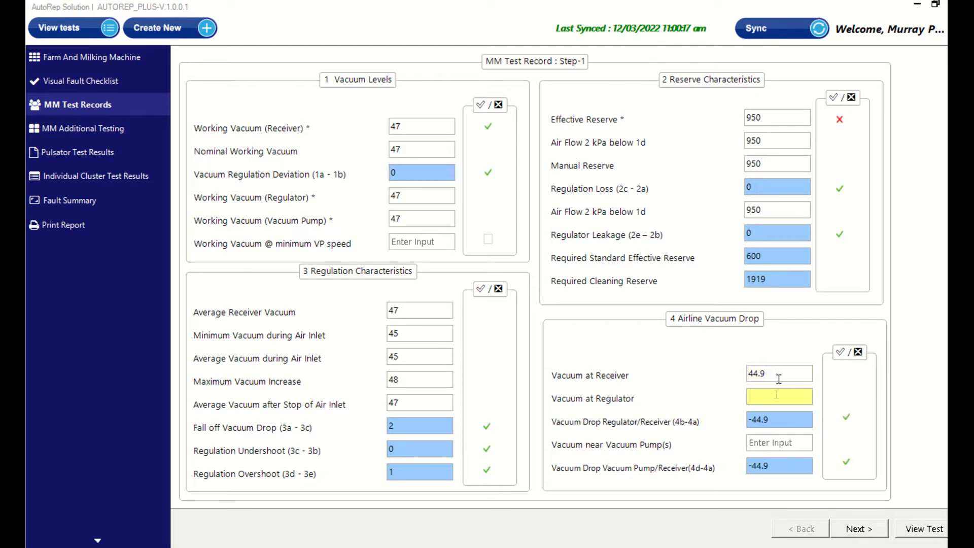
type("45")
left_click(770, 443)
type("45")
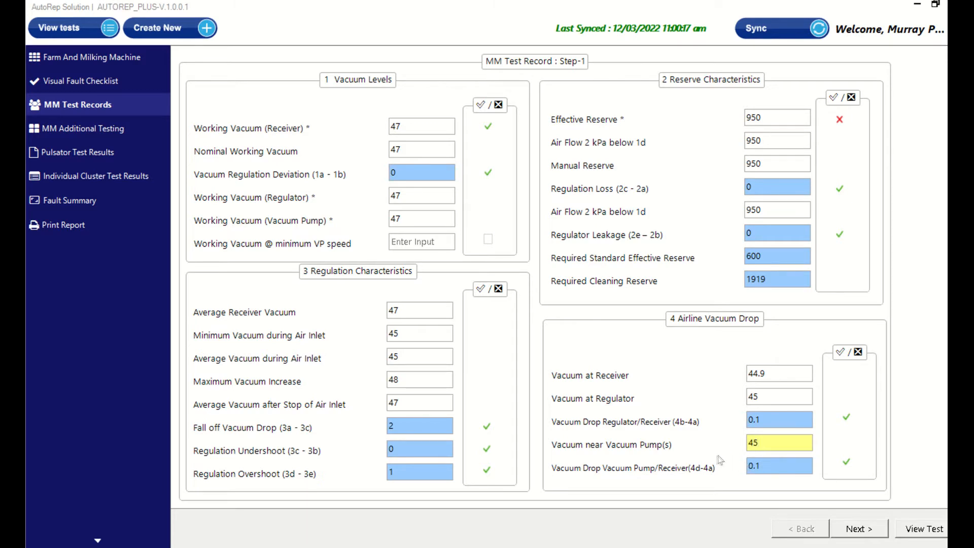
Go to Step-2 of the MM Test Record and set Working Vacuum in Milking System to 47
left_click(857, 531)
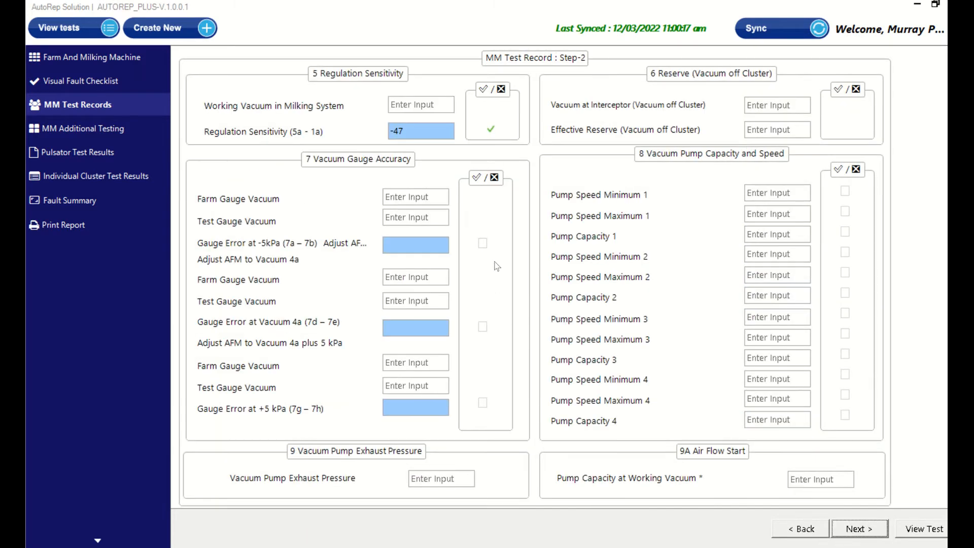
left_click(411, 107)
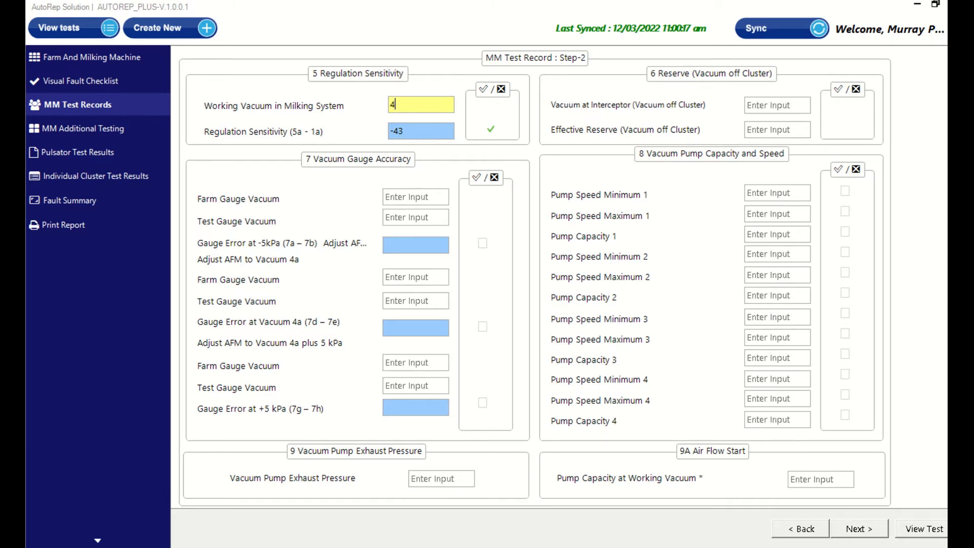
type("7")
In Vacuum Gauge Accuracy, set the farm and test gauge vacuums for the -5 kPa check to 40
scroll(518, 206, "down", 1)
left_click(406, 195)
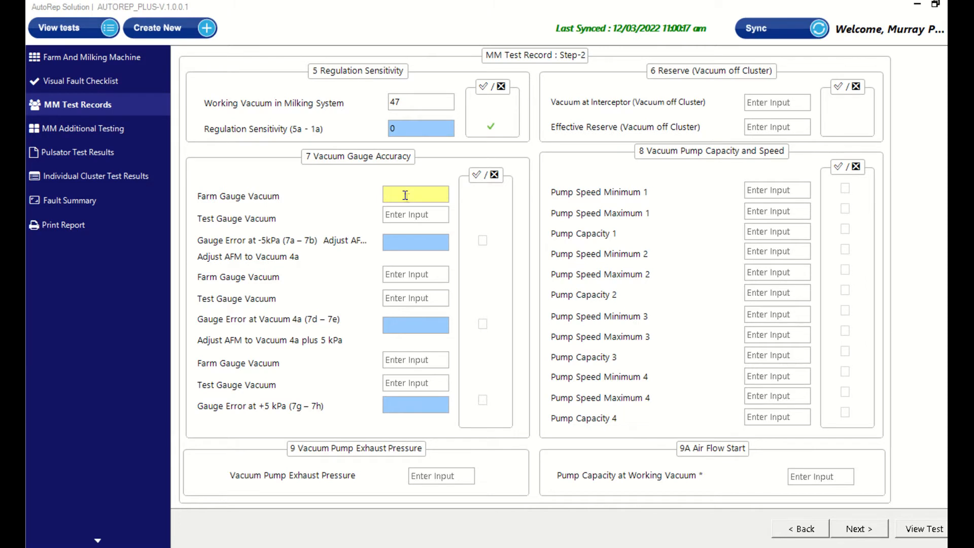
type("40")
left_click(430, 217)
type("40")
Set the farm and test gauge vacuums for the Vacuum 4a check to 45
left_click(411, 275)
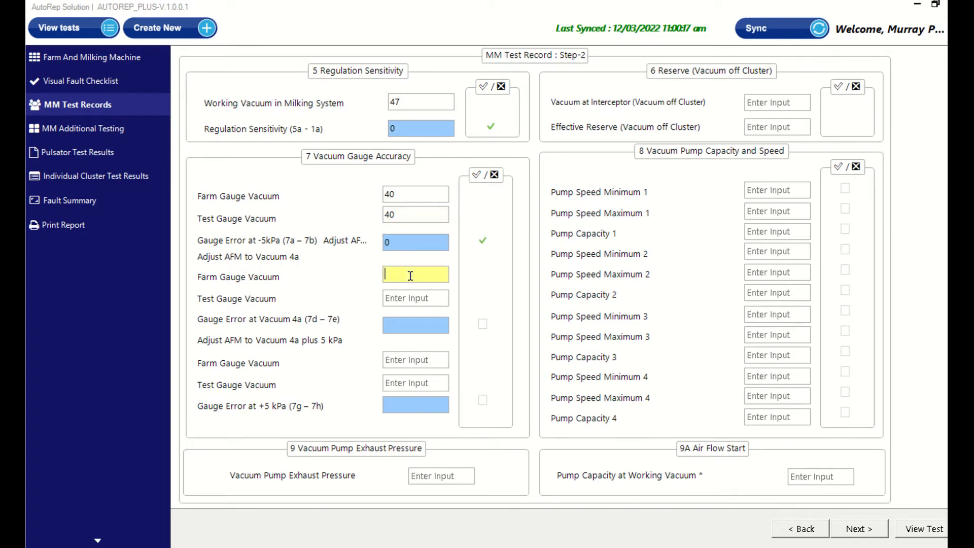
type("4")
key("BackSpace")
type("45")
key("Tab")
type("45")
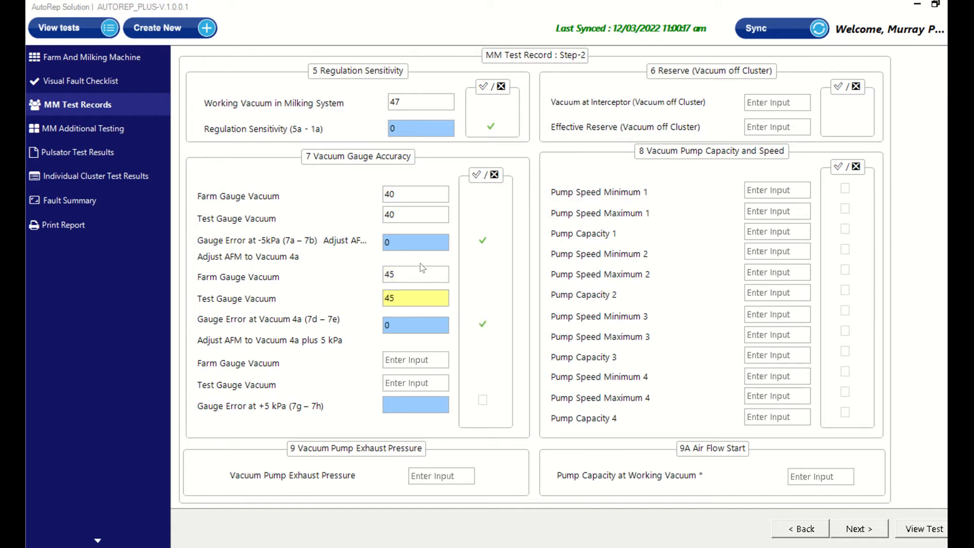
For the +5 kPa gauge check, enter a farm gauge vacuum of 50 and a test gauge vacuum of 56
key("Tab")
type("50")
key("Tab")
type("56")
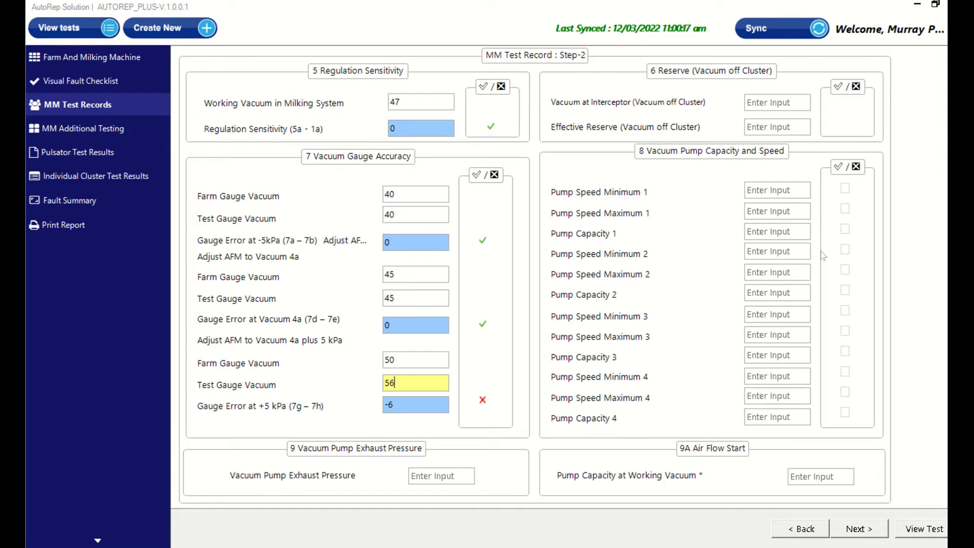
For pump 1, set the minimum and maximum speeds to 769 and the capacity to 1620
left_click(765, 189)
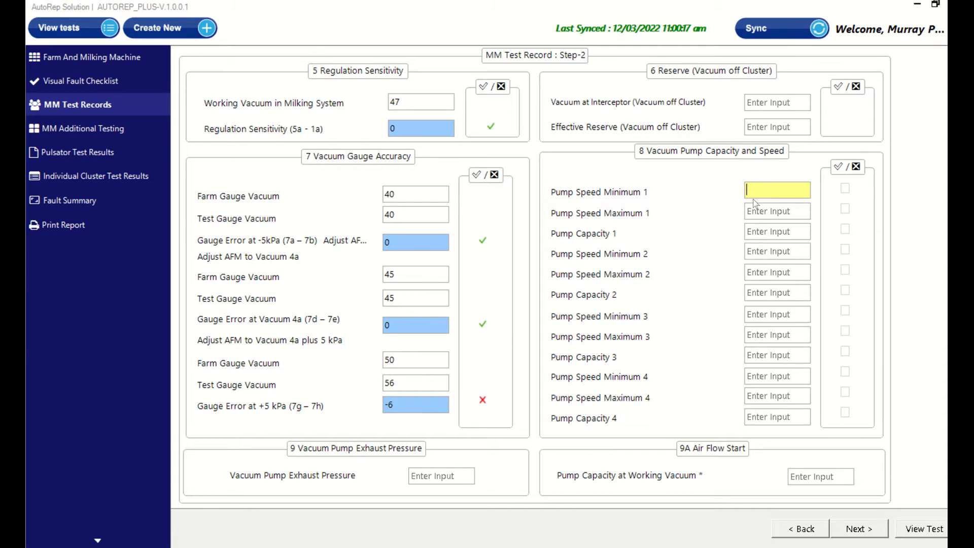
type("769")
left_click(765, 213)
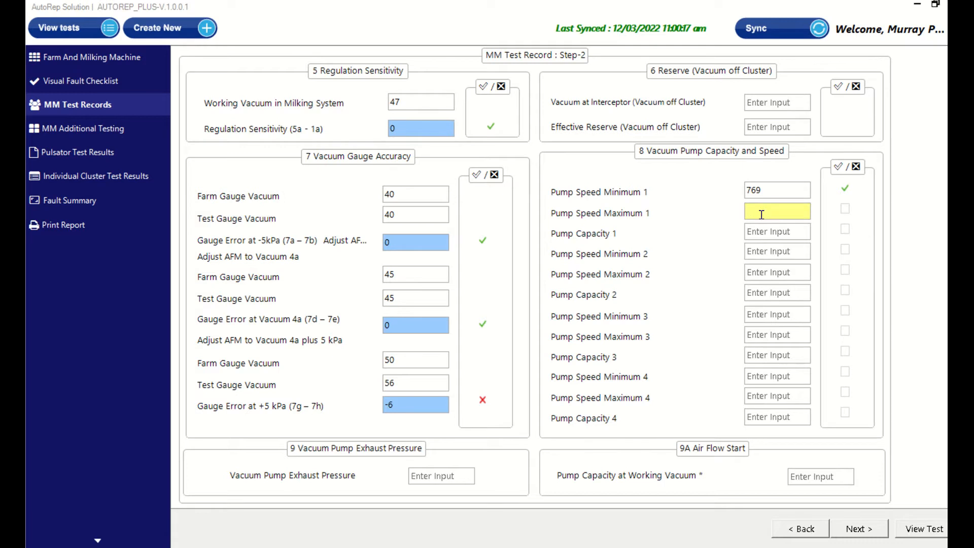
type("769")
left_click(757, 233)
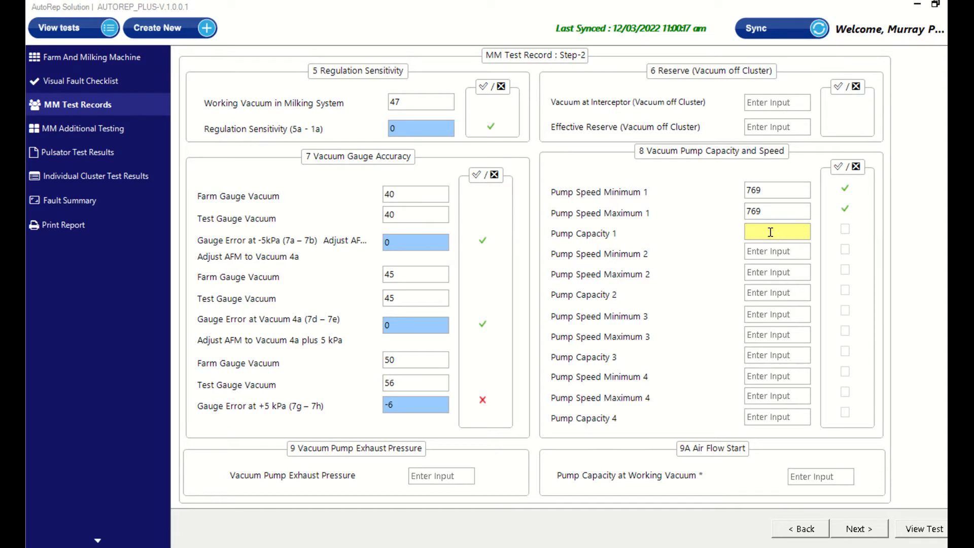
type("1620")
Try a Pump Capacity 1 of 1000 and return the value to 1620
left_click_drag(780, 232, 729, 239)
type("1000")
double_click(761, 232)
type("1620")
Set Vacuum Pump Exhaust Pressure to 0 and Pump Capacity at Working Vacuum to 1720
left_click(437, 473)
type("0")
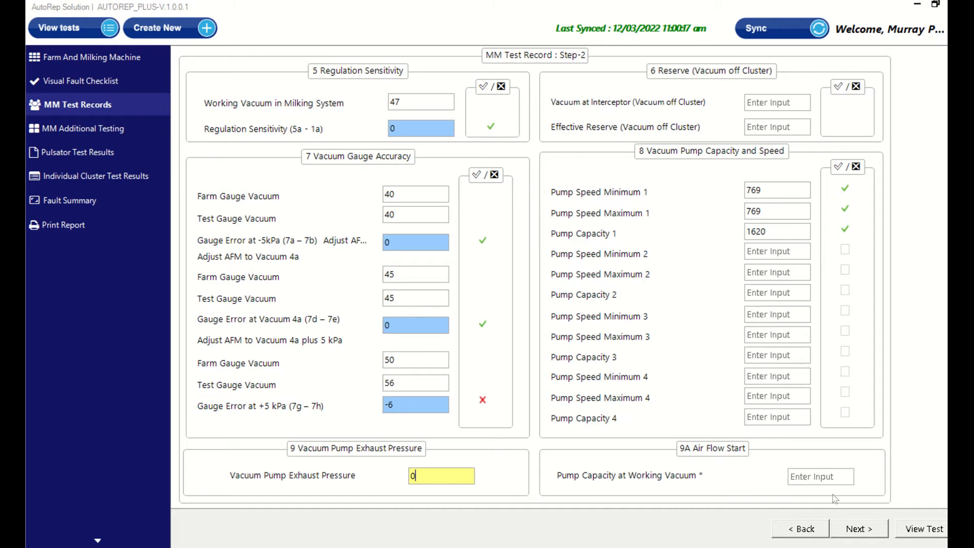
left_click(818, 479)
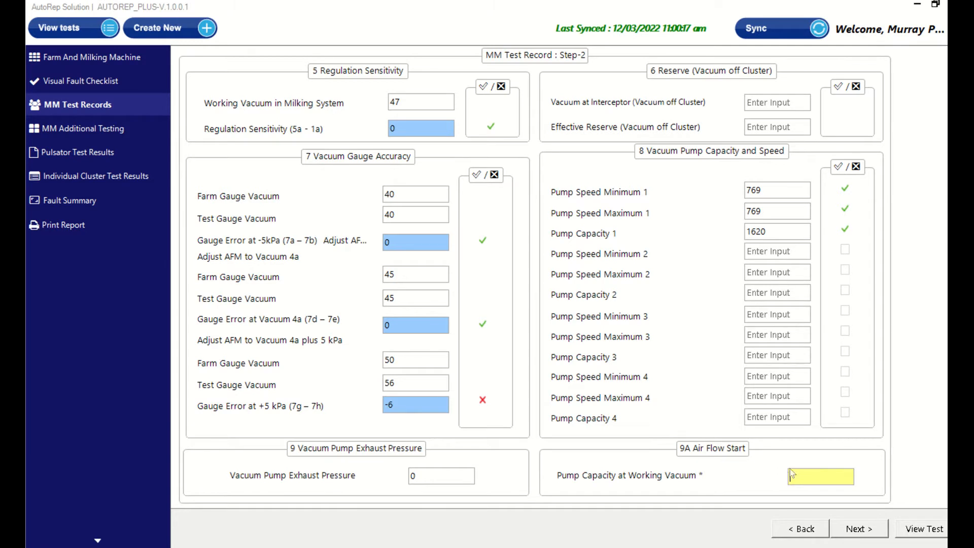
type("1720")
Advance to Step-3 of the MM Test Record and enter 1640 for Air Flow with Vacuum System Connected and 1630 for Connect Milk System
left_click(846, 530)
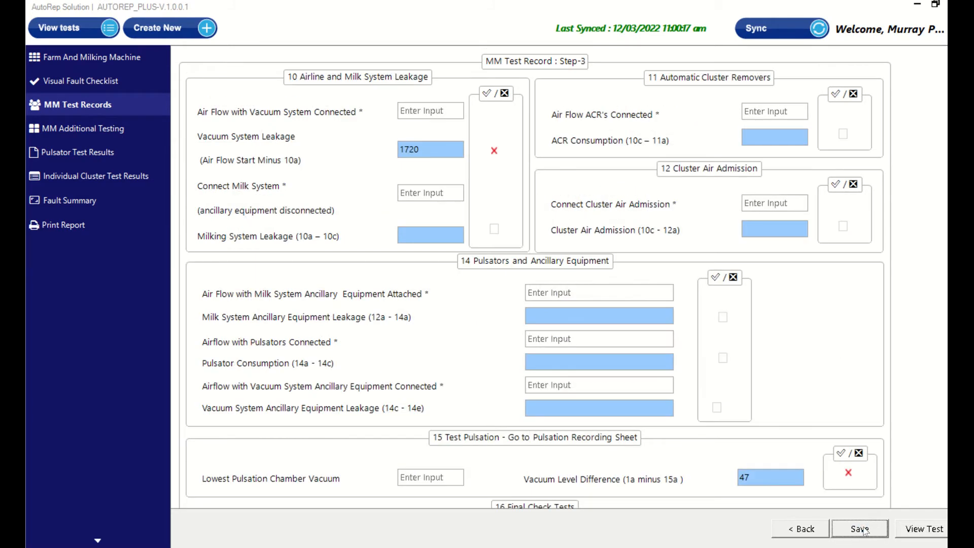
left_click(424, 108)
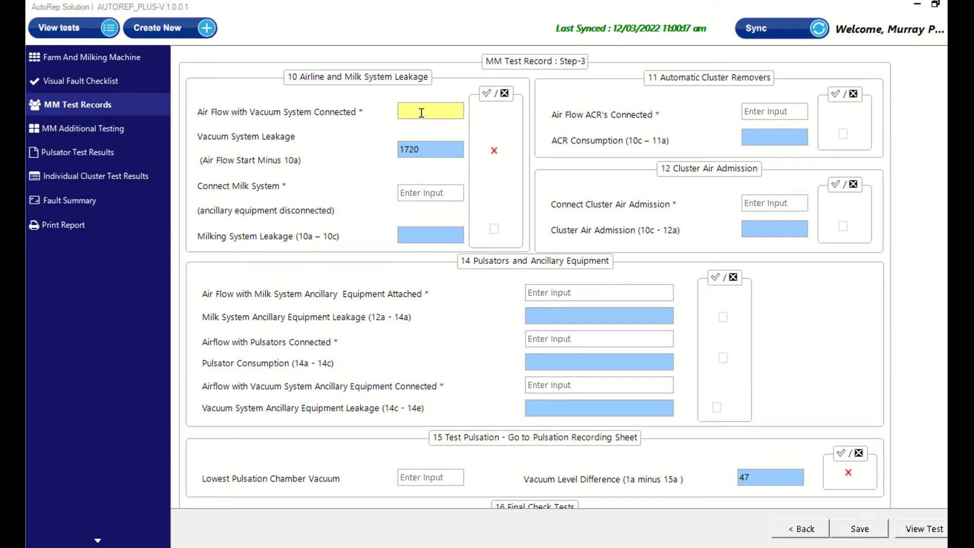
type("1640")
left_click(427, 193)
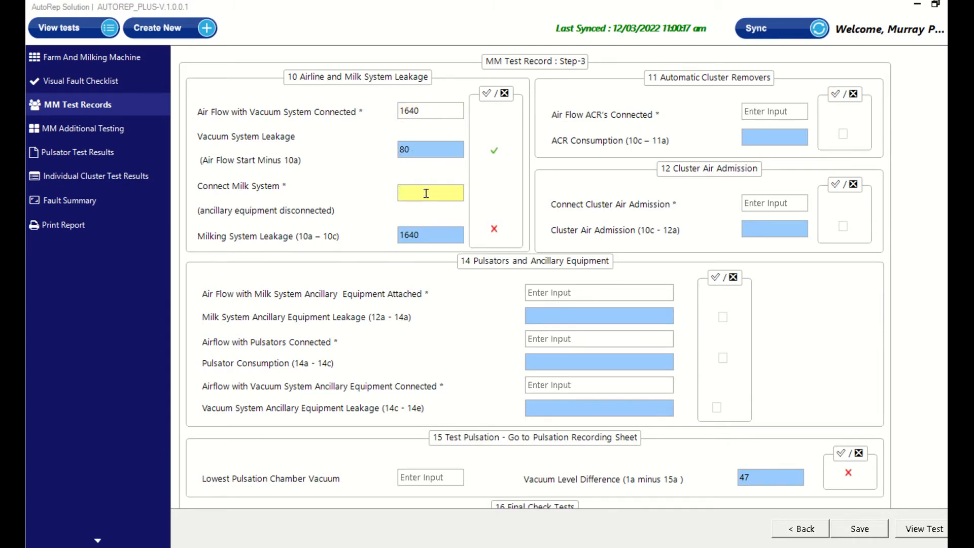
type("1630")
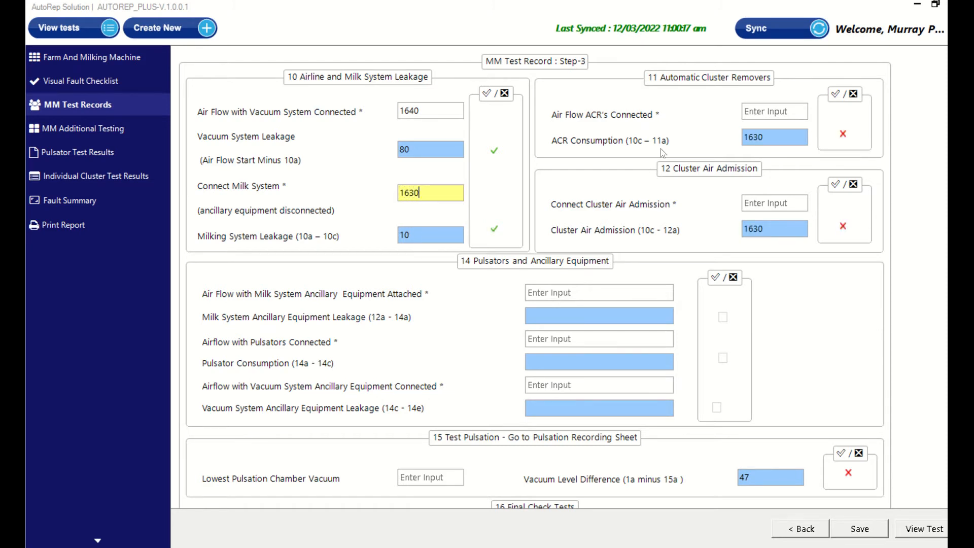
Set Air Flow ACR's Connected to 1580 and Connect Cluster Air Admission to 1440
left_click(761, 111)
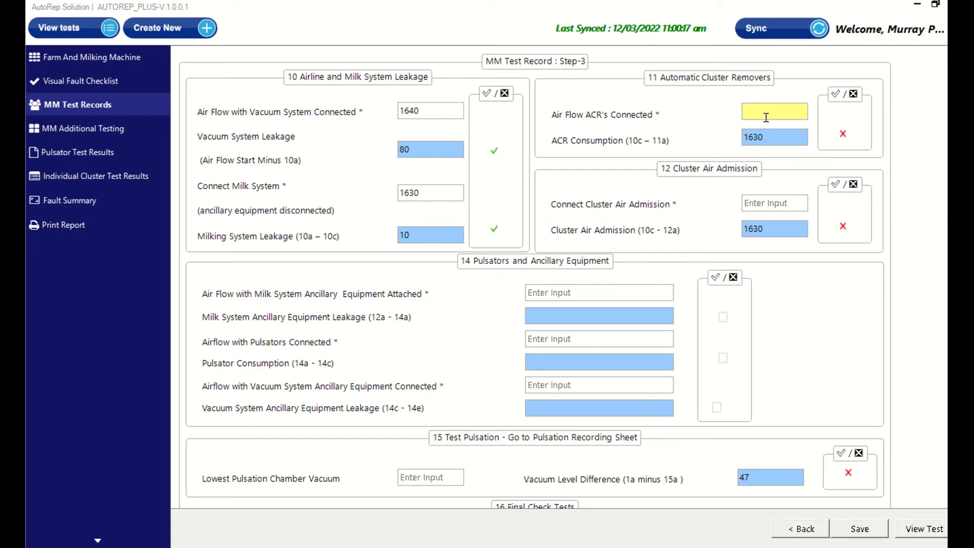
type("1580")
left_click(759, 204)
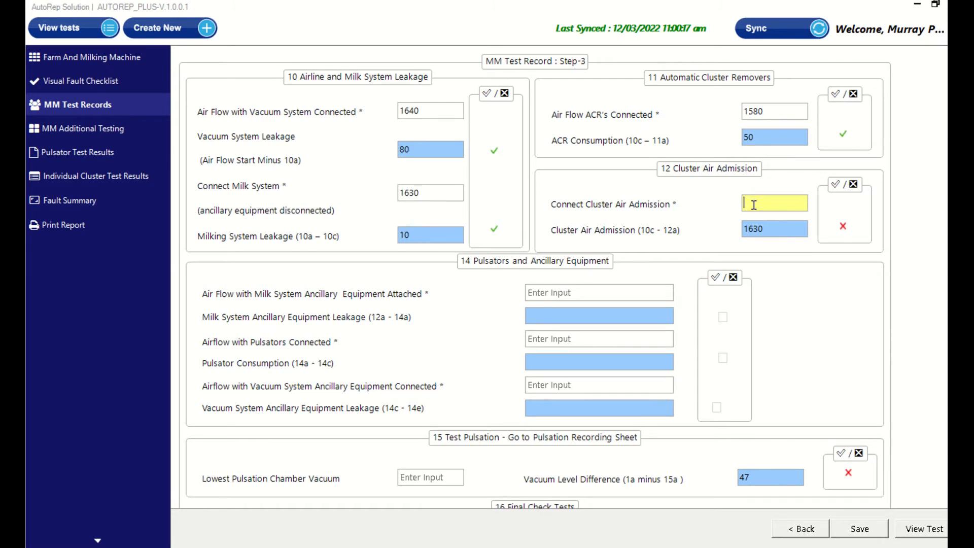
type("1440")
Set Air Flow with Milk System Ancillary Equipment Attached to 1440, try 1400 in its place, and return it to 1440
left_click(544, 296)
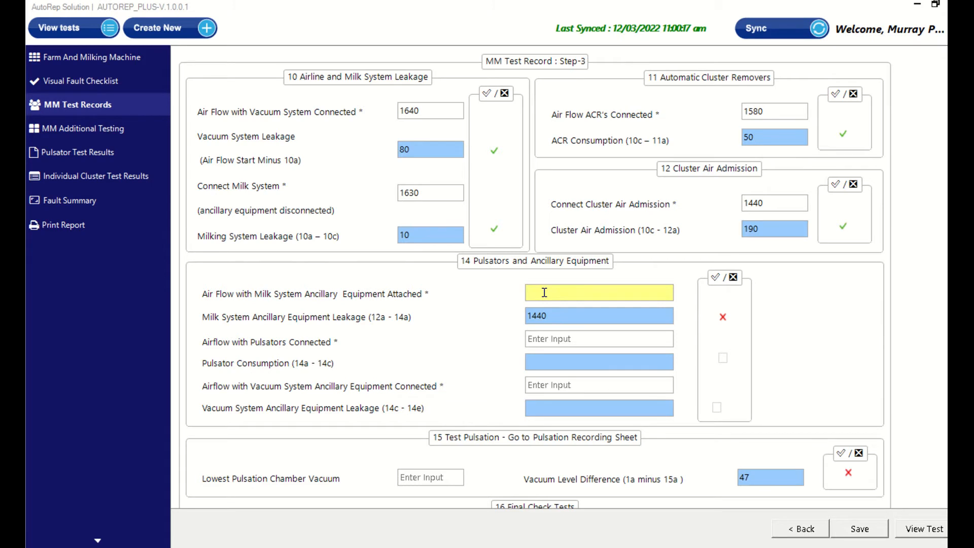
type("1440")
left_click_drag(557, 294, 519, 297)
type("1400")
left_click_drag(547, 292, 521, 293)
type("1440")
Enter 860 for Airflow with Pulsators Connected and 800 for Airflow with Vacuum System Ancillary Equipment Connected
left_click(555, 341)
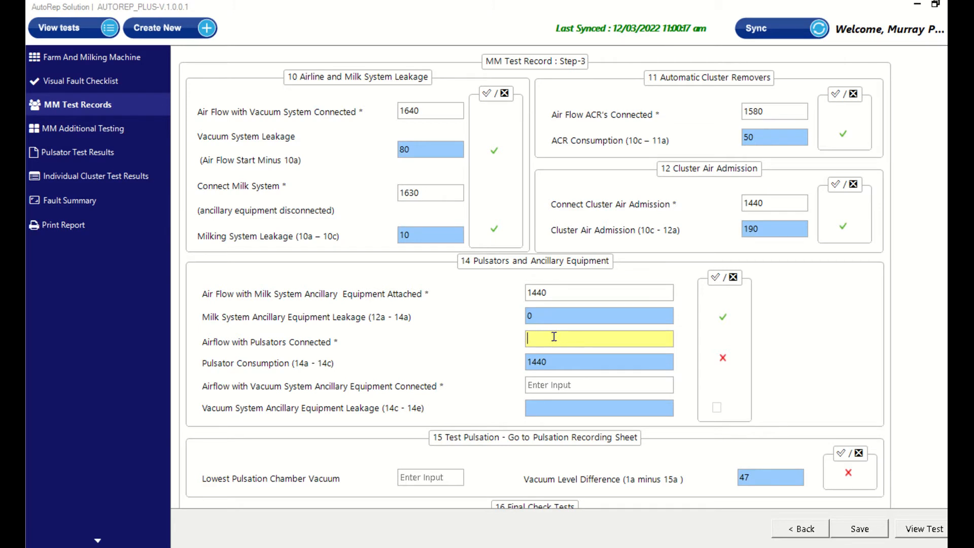
type("860")
left_click(539, 387)
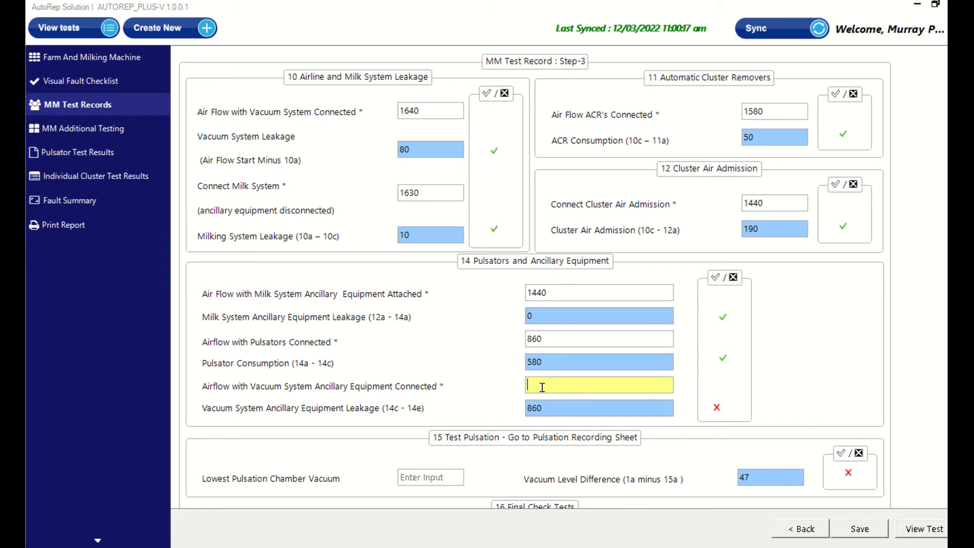
type("800")
Set Lowest Pulsation Chamber Vacuum to 45 and save the MM test record
scroll(716, 406, "down", 3)
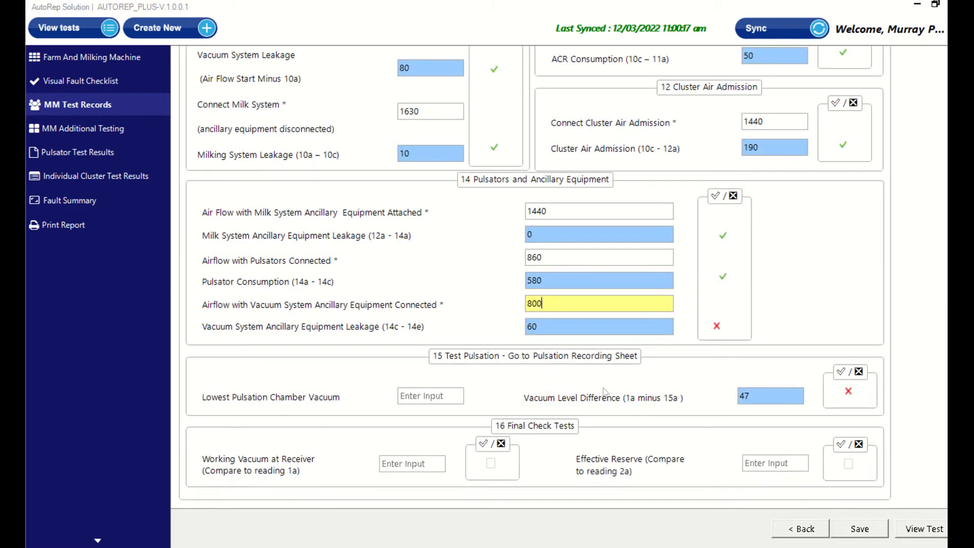
left_click(428, 399)
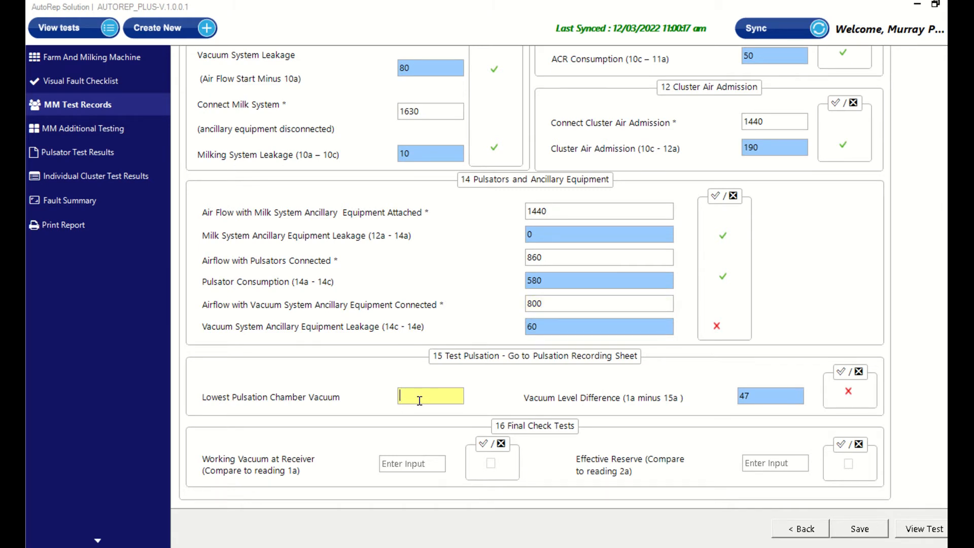
type("45")
scroll(789, 415, "down", 1)
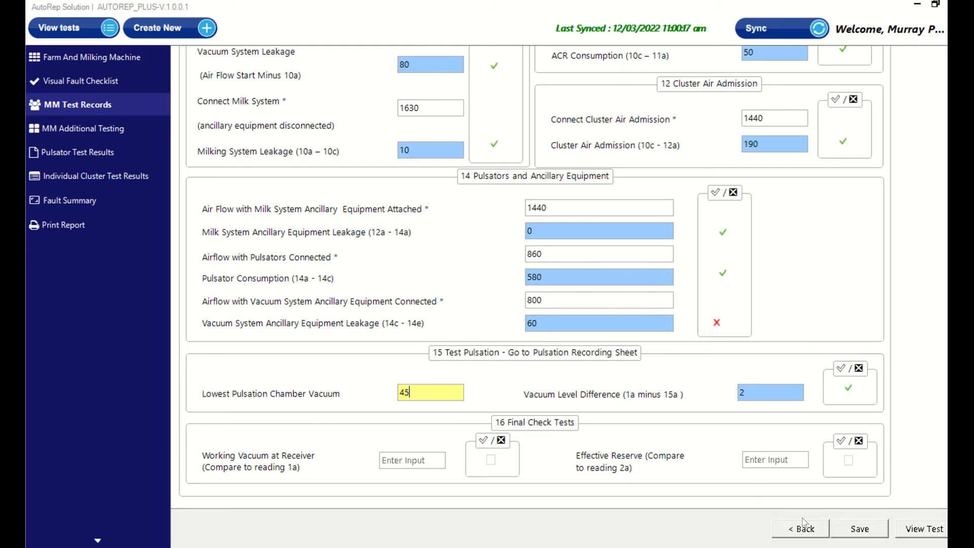
left_click(860, 529)
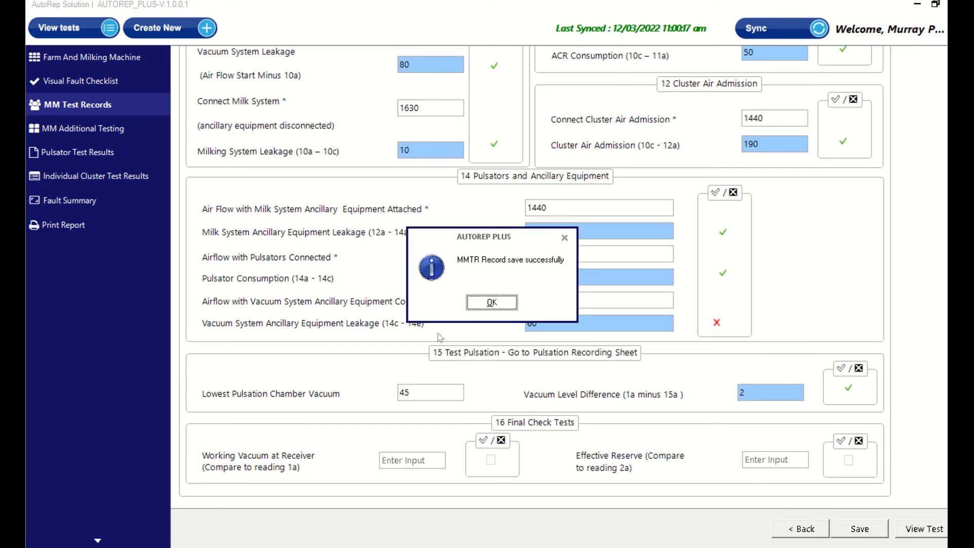
left_click(494, 306)
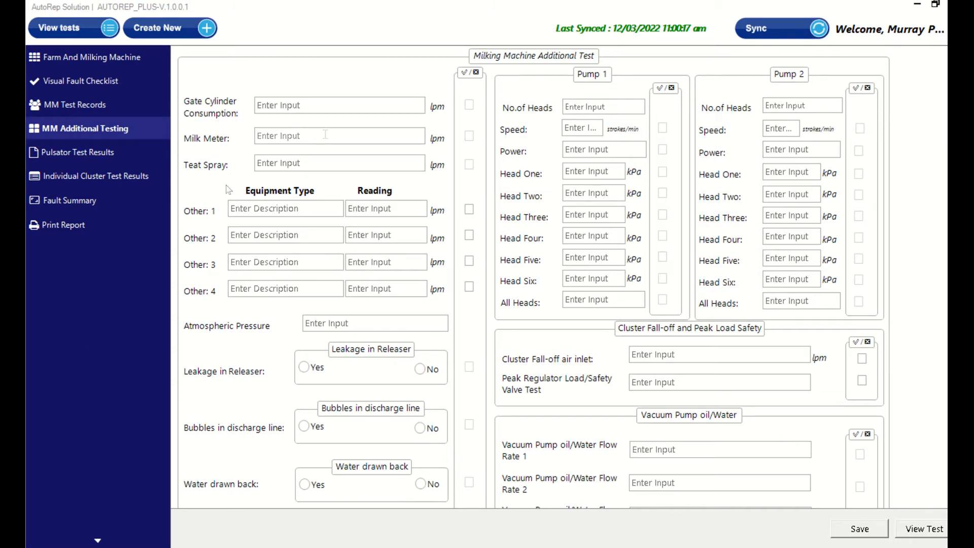
In the additional test, set Teat Spray to 60 lpm and Pump 1's number of heads to 2
left_click(363, 106)
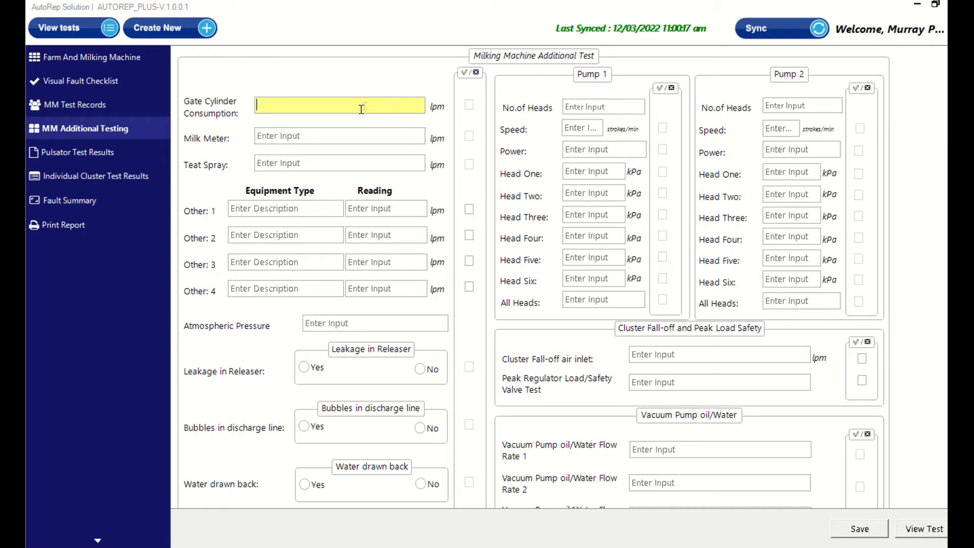
left_click(333, 138)
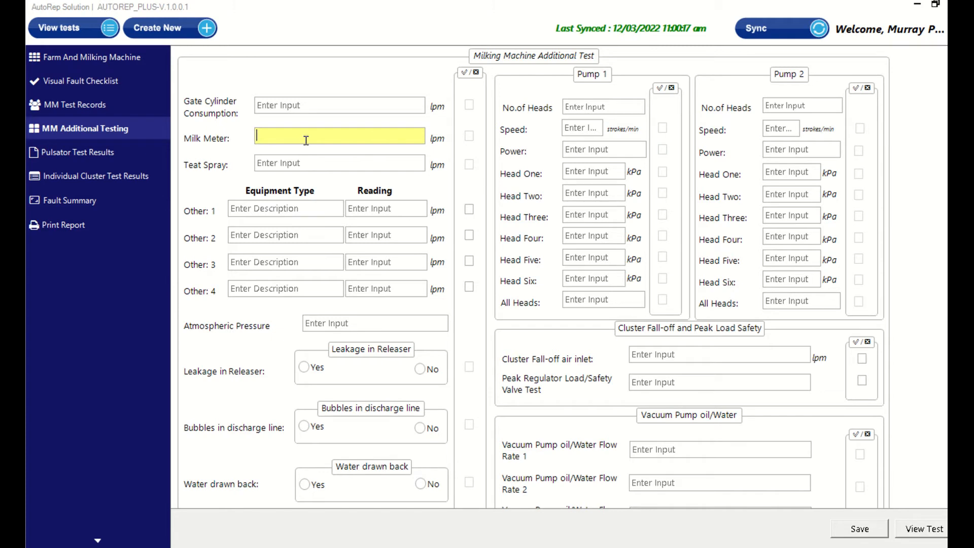
left_click(316, 106)
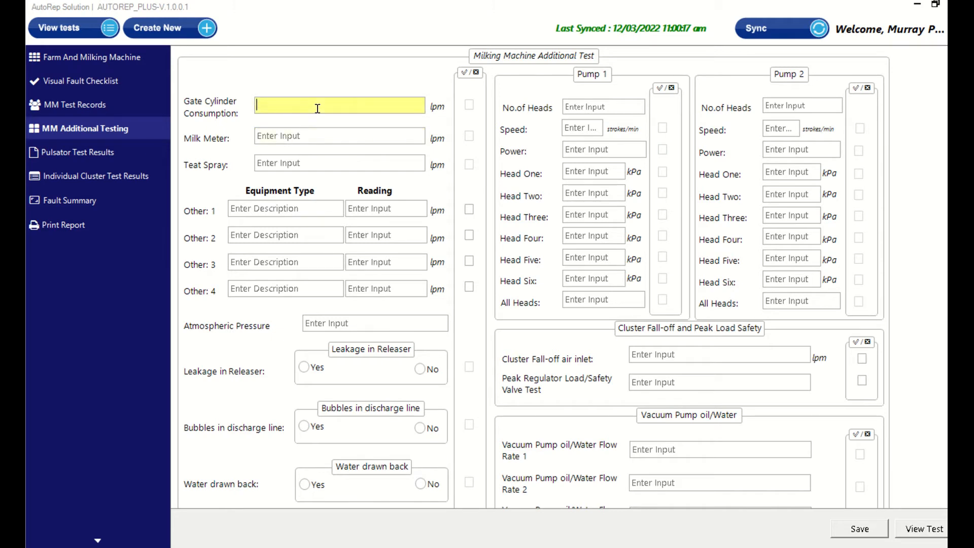
left_click(303, 164)
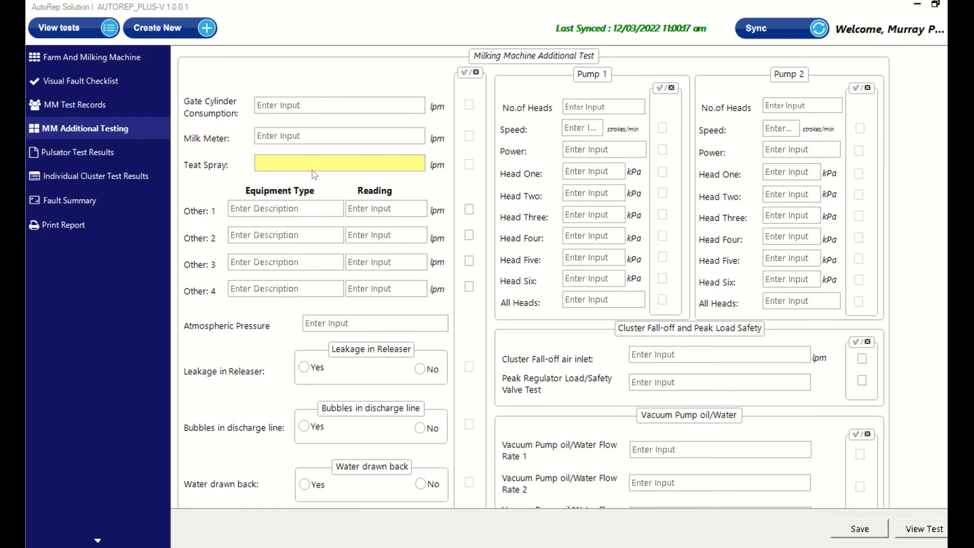
type("60")
left_click(599, 107)
type("2")
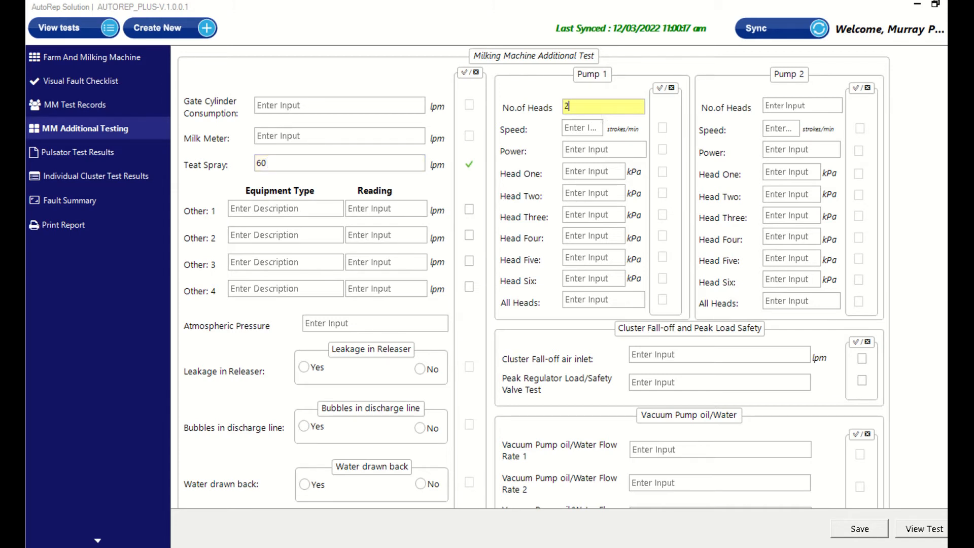
Try Pump 1 speeds of 32 and 38 strokes/min and clear the speed
left_click(587, 130)
type("32")
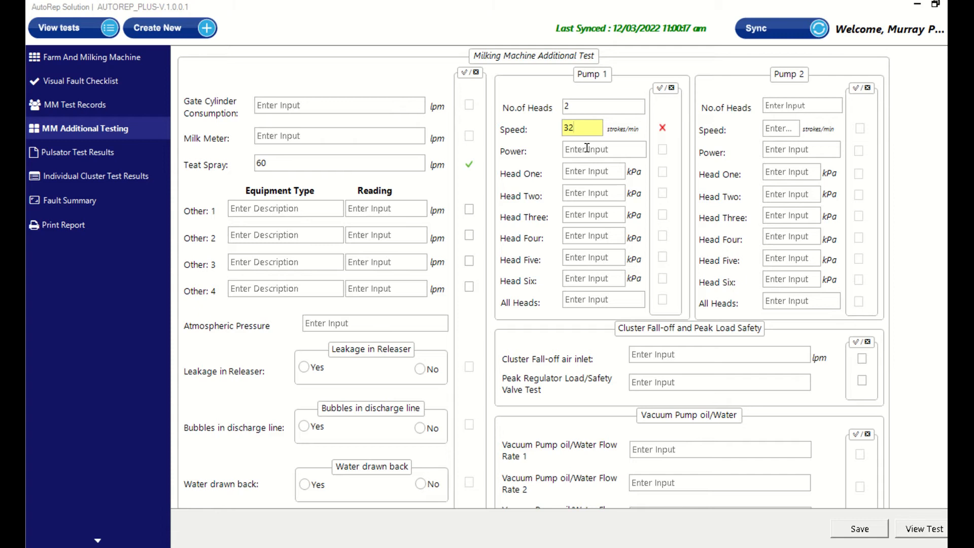
key("BackSpace")
key("BackSpace")
type("38")
key("BackSpace")
key("BackSpace")
Set the Head One reading of Pump 1 to 86 kPa
left_click(588, 152)
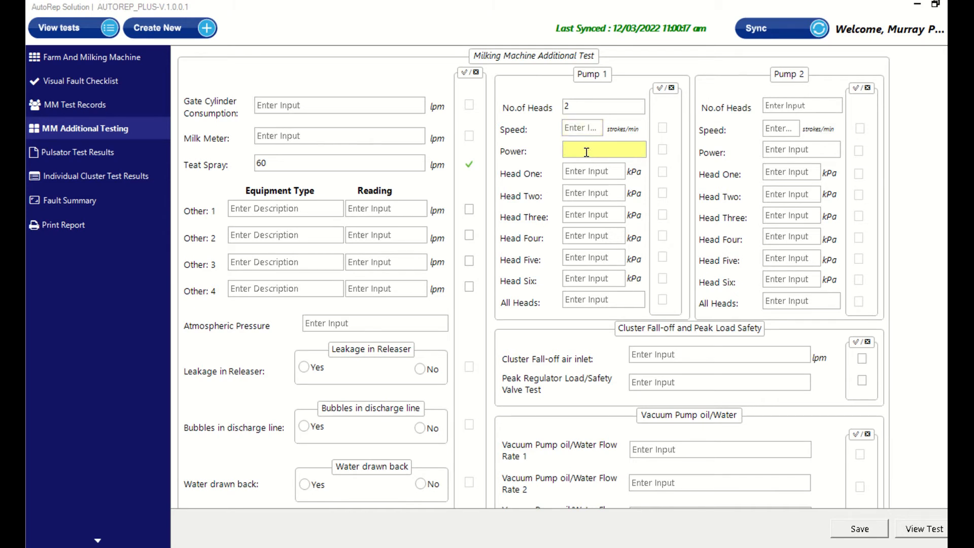
left_click(589, 171)
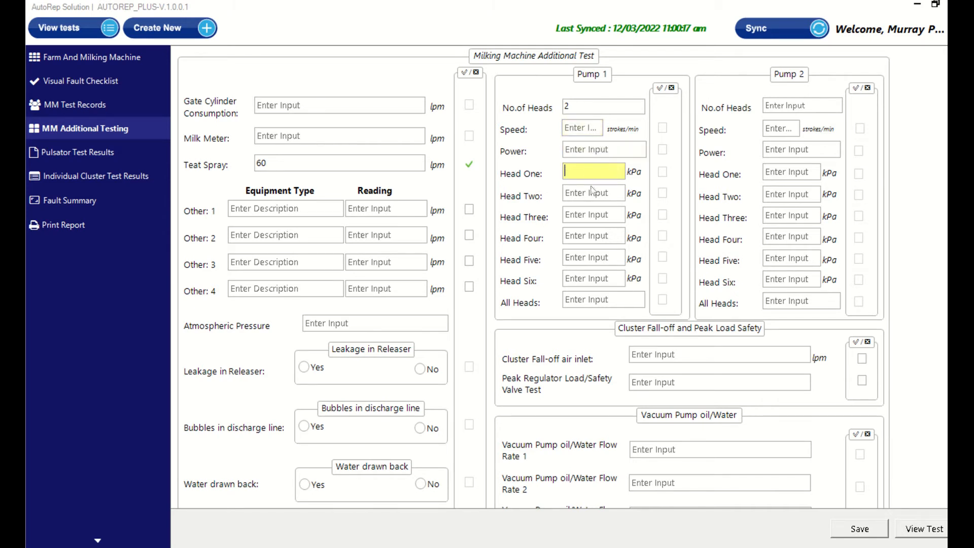
type("8")
left_click(591, 193)
left_click(604, 171)
left_click_drag(604, 171, 566, 174)
type("86")
left_click(583, 213)
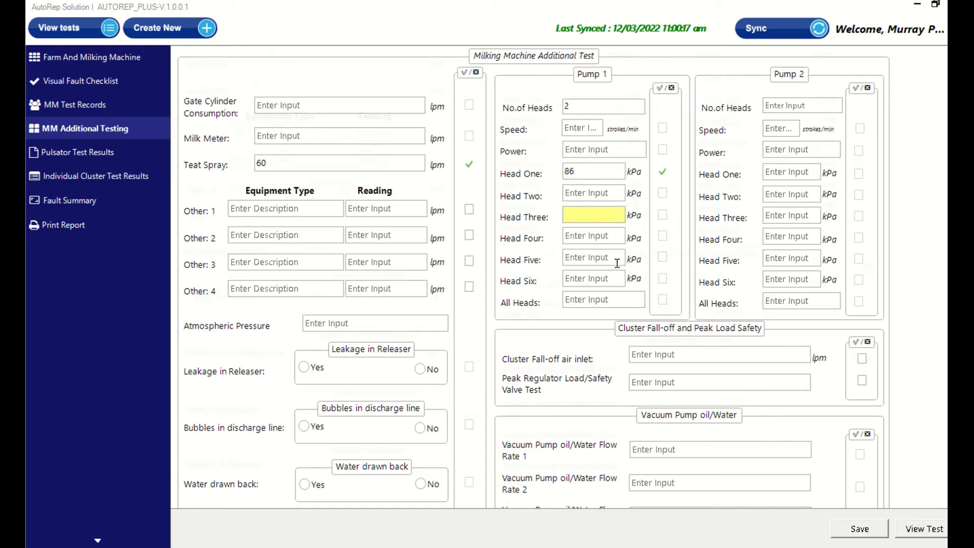
Try the pass/fail marks for Other 3 and Other 4 and return both to blank
scroll(617, 263, "down", 1)
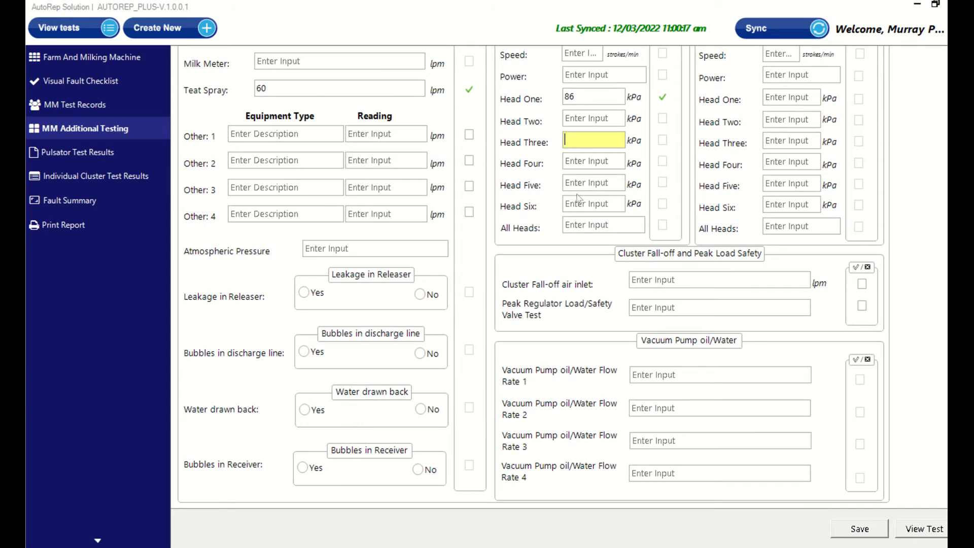
left_click(469, 212)
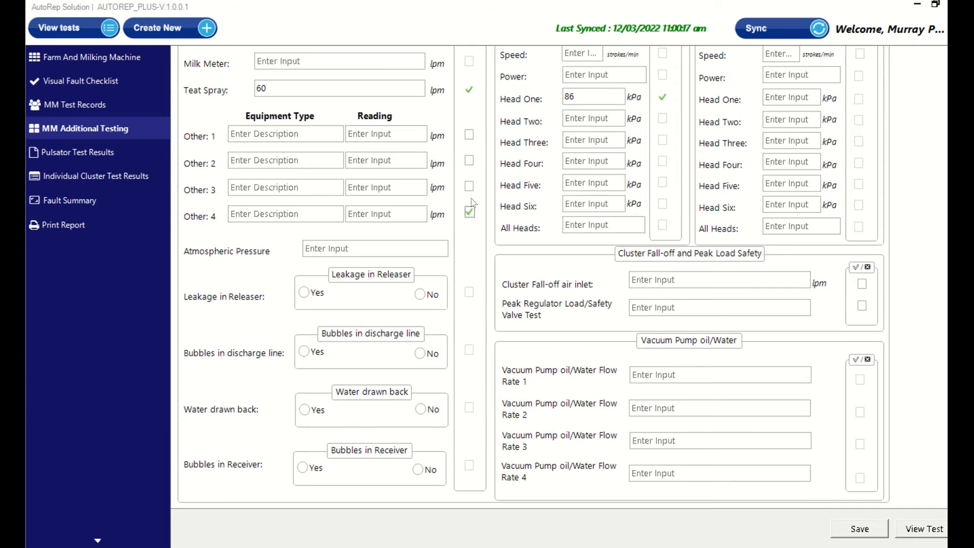
left_click(470, 213)
left_click(470, 213)
left_click(467, 185)
left_click(468, 187)
left_click(468, 188)
left_click(469, 214)
left_click(469, 213)
Set Vacuum Pump oil/Water Flow Rate 1 to 10 and save the additional test record
left_click(657, 371)
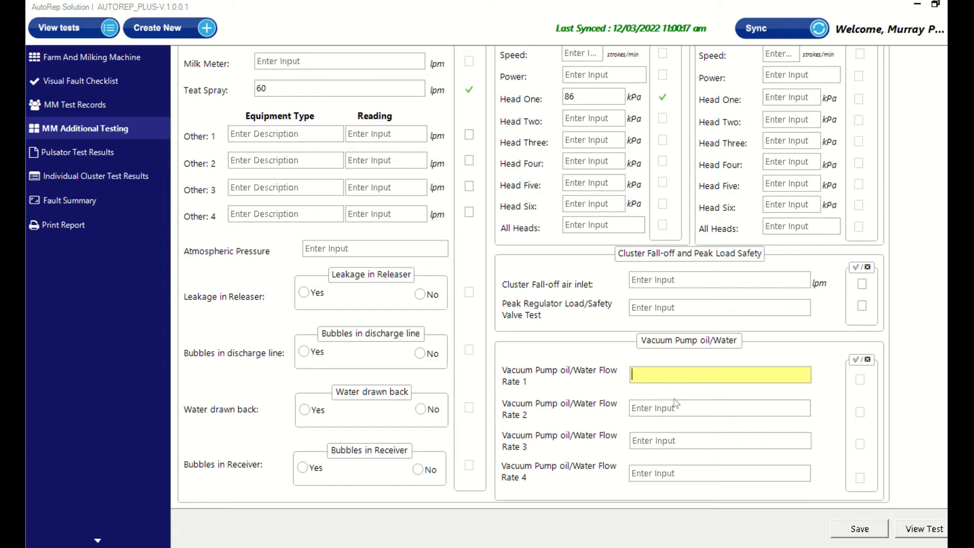
type("10")
left_click(859, 529)
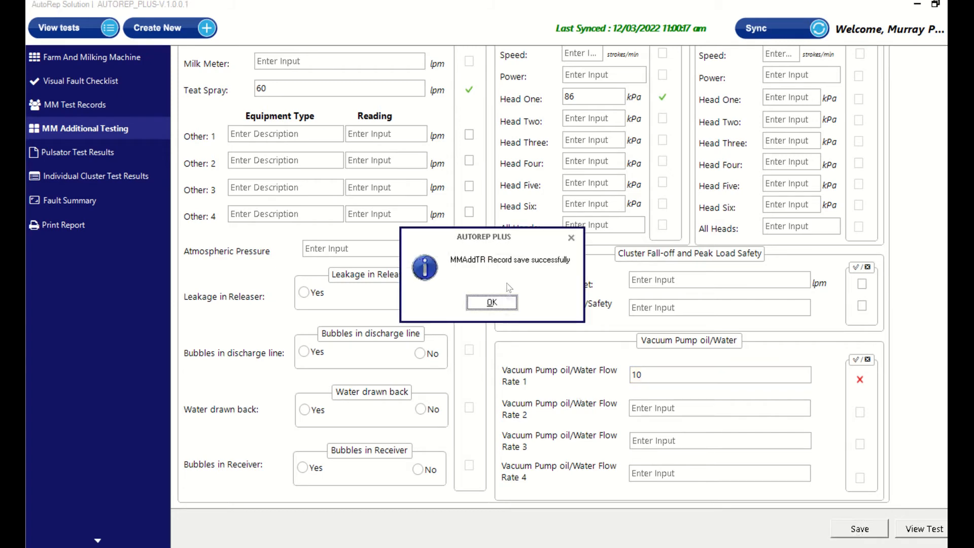
left_click(491, 303)
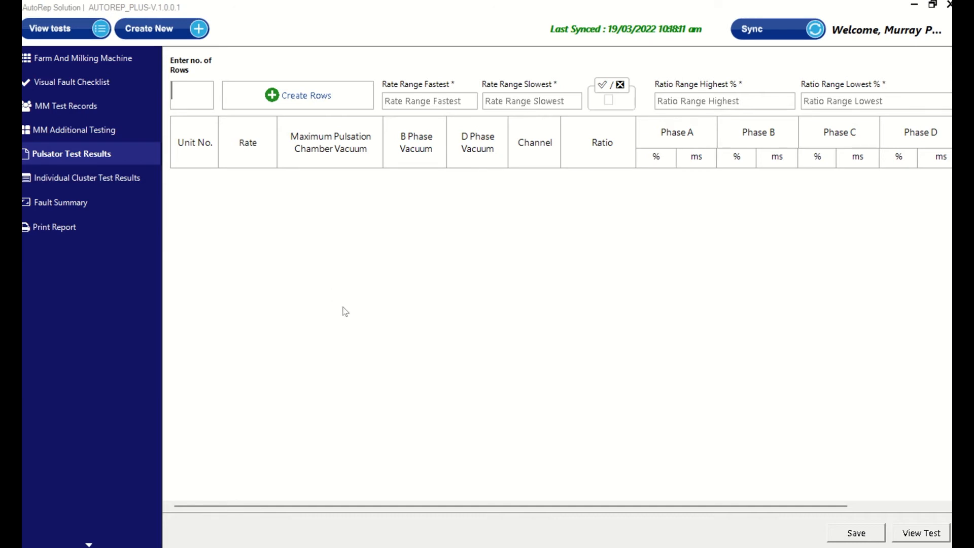
Create one pulsator test row and set its unit number to 3 and its rate to 70
left_click(192, 93)
type("1")
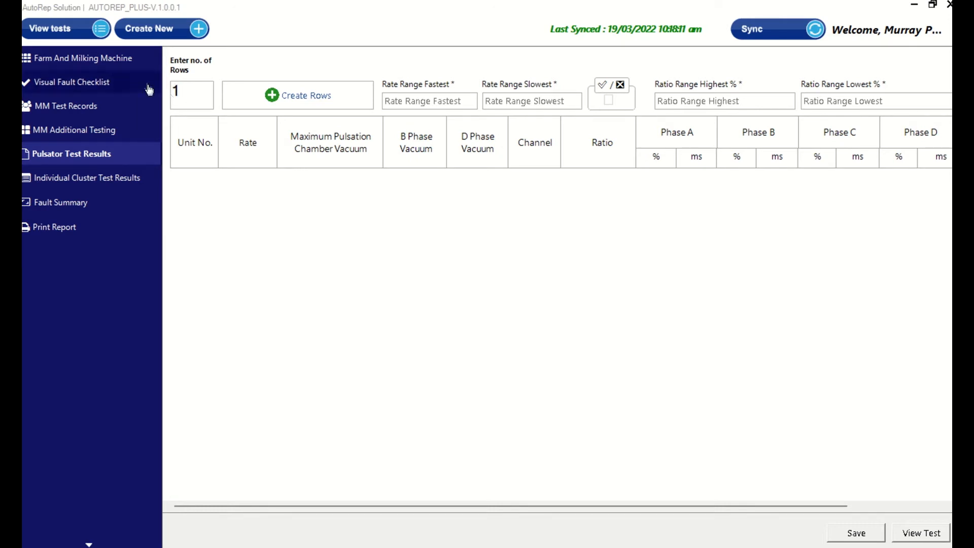
left_click(288, 98)
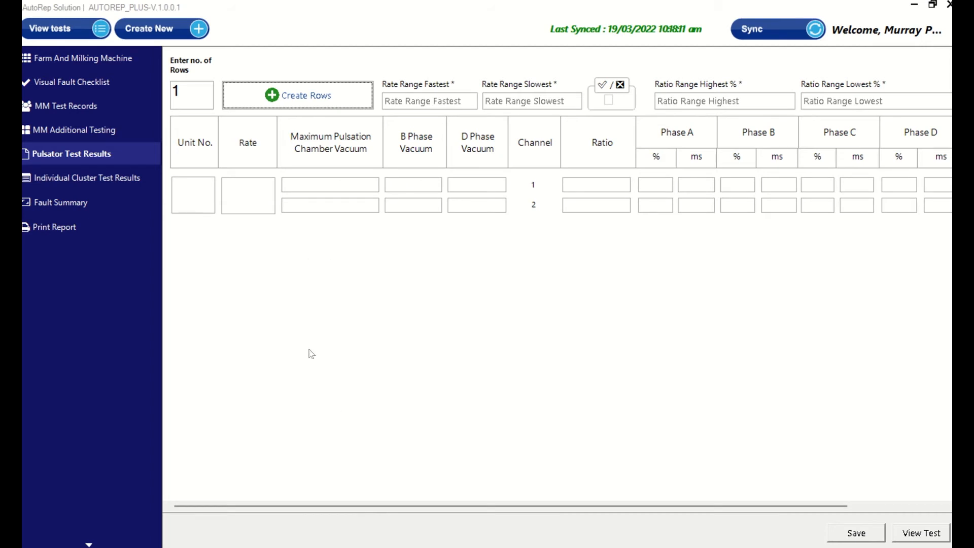
left_click(197, 199)
type("3")
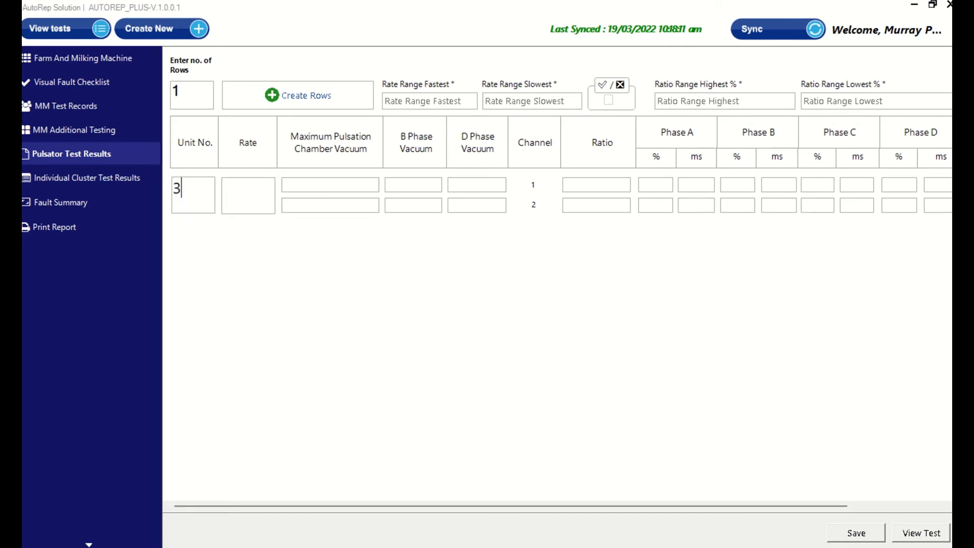
left_click(254, 201)
type("70")
For both channels of unit 3, enter a maximum pulsation chamber vacuum of 47, B phase vacuum of 30 and D phase vacuum of 20
left_click(343, 186)
type("47")
left_click(419, 186)
type("30")
left_click(416, 203)
type("30")
type("20")
type("20")
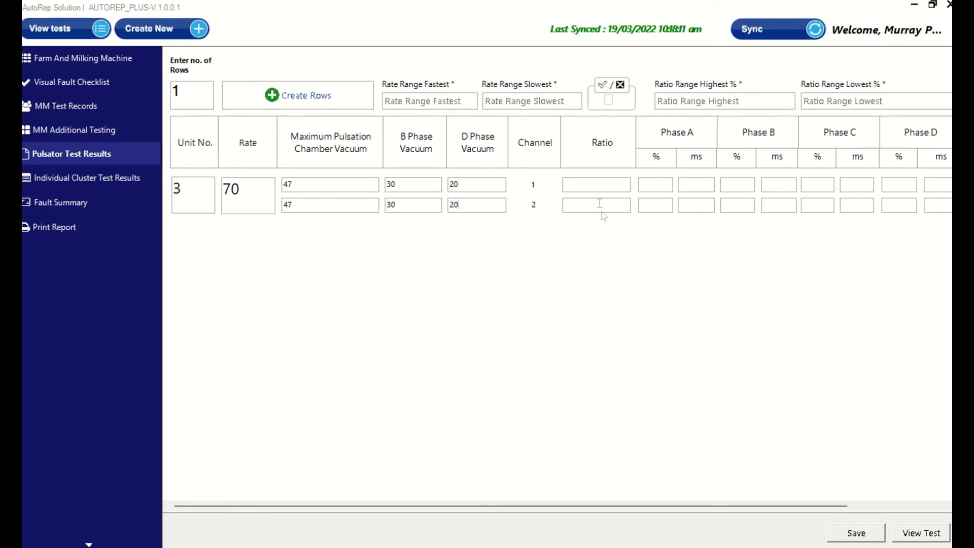
Set the pulsator ratio to 65 for both channels of unit 3
left_click(592, 185)
type("656")
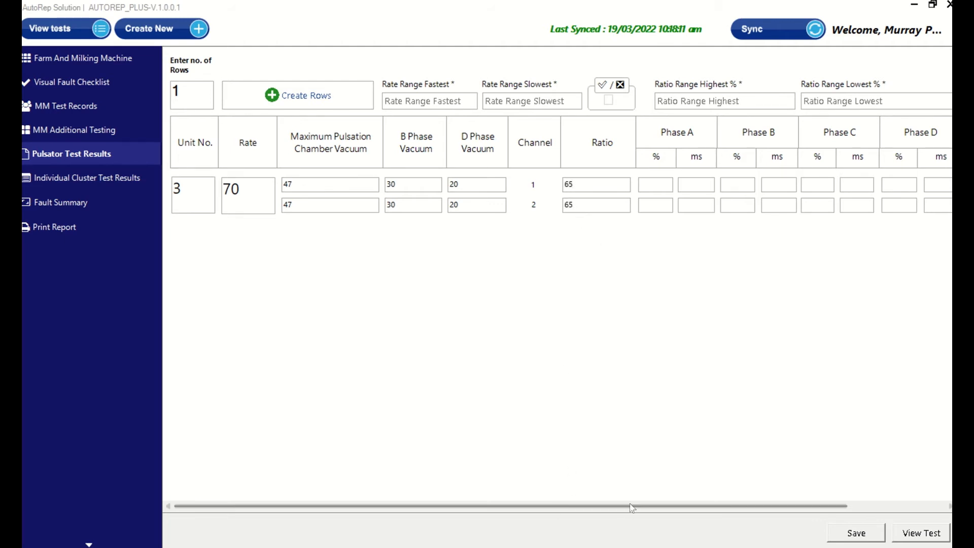
left_click_drag(632, 507, 746, 504)
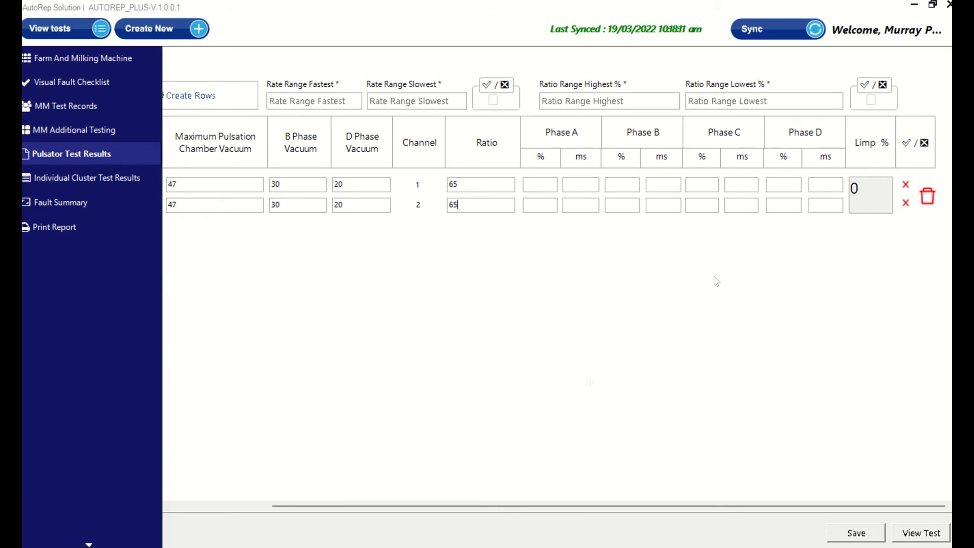
left_click_drag(519, 507, 439, 509)
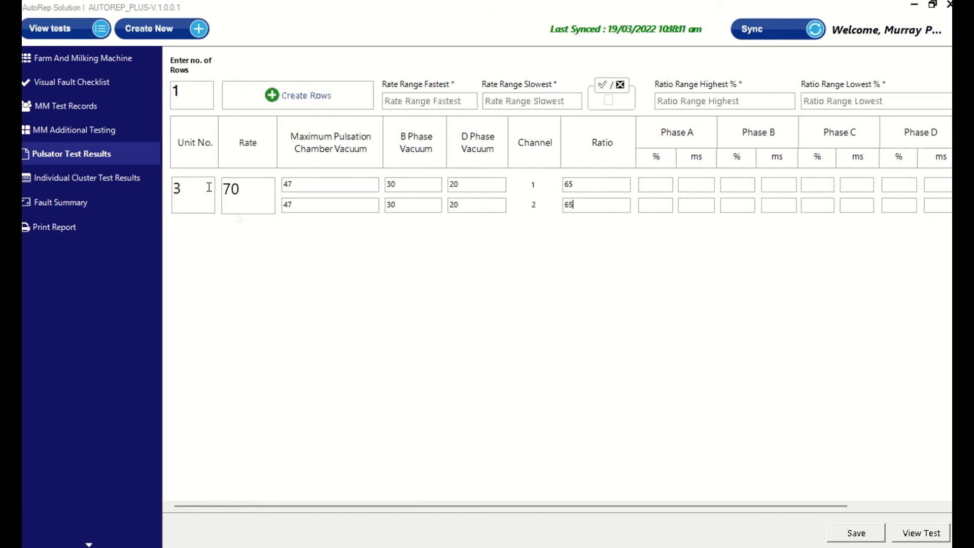
Change the channel 2 ratio of unit 3 to 59 in the pulsator test results
left_click_drag(474, 506, 672, 497)
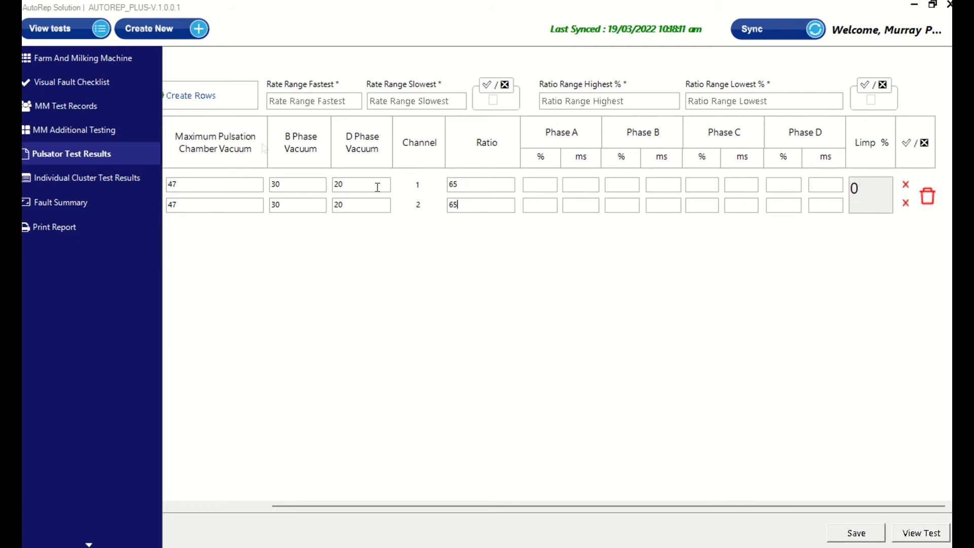
left_click_drag(466, 203, 440, 207)
type("60")
left_click_drag(466, 205, 432, 208)
type("59")
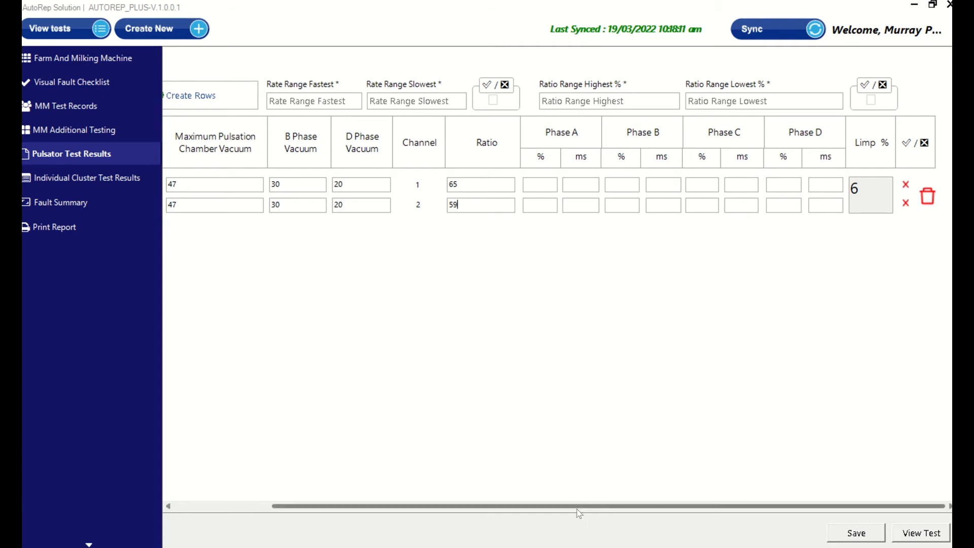
left_click_drag(577, 507, 430, 529)
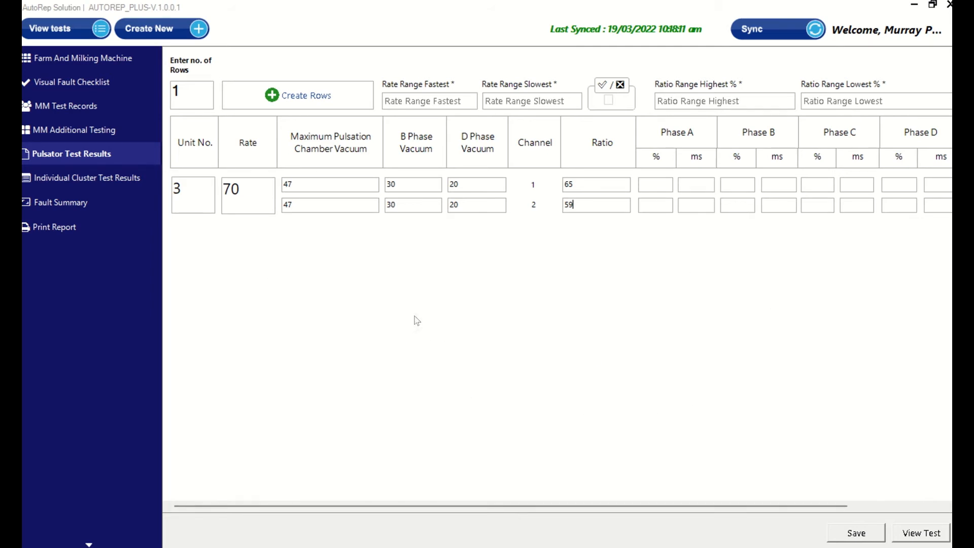
Set the pulsator Rate Range Fastest to 70 and Rate Range Slowest to 60
left_click_drag(565, 506, 489, 477)
left_click(442, 101)
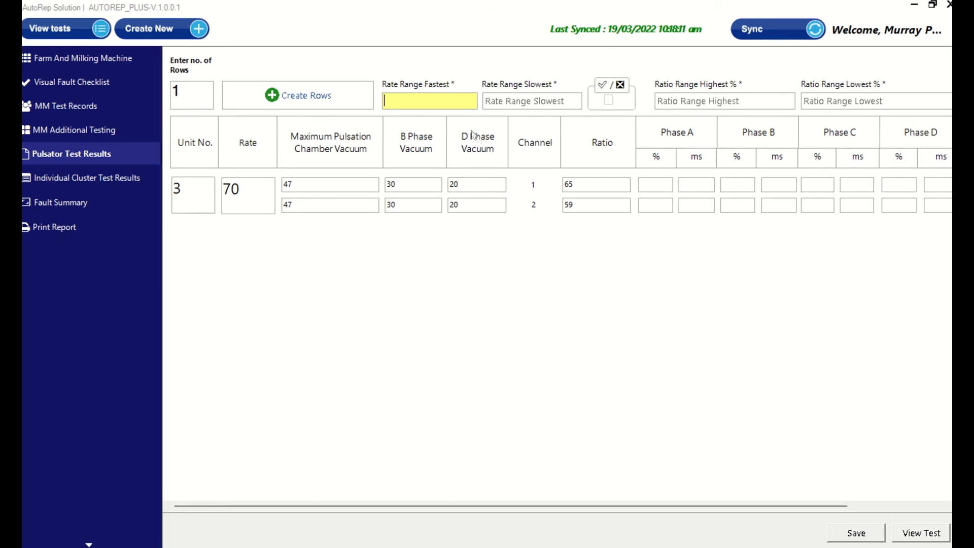
type("70")
left_click(494, 103)
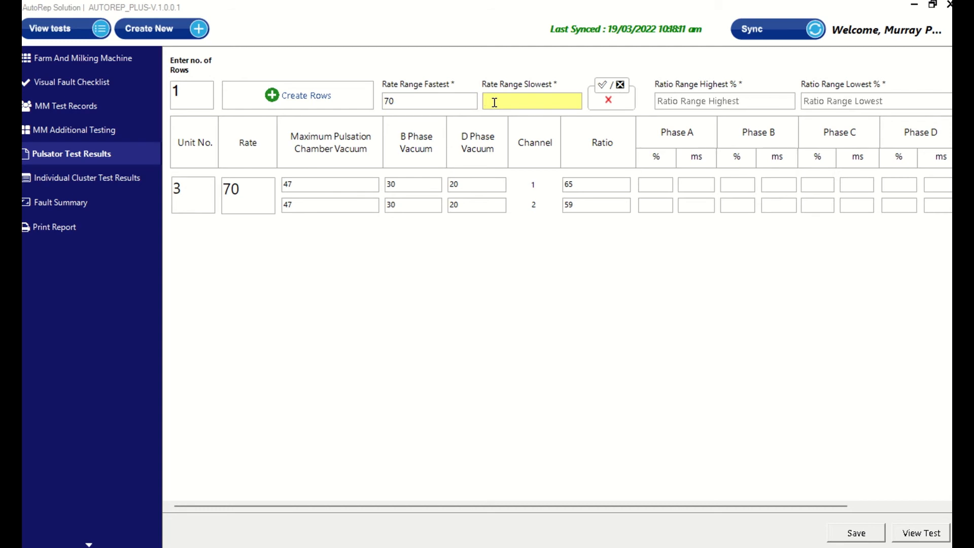
type("60")
Try a Rate Range Fastest of 60, and restore it to 70
left_click_drag(407, 99, 378, 99)
type("60")
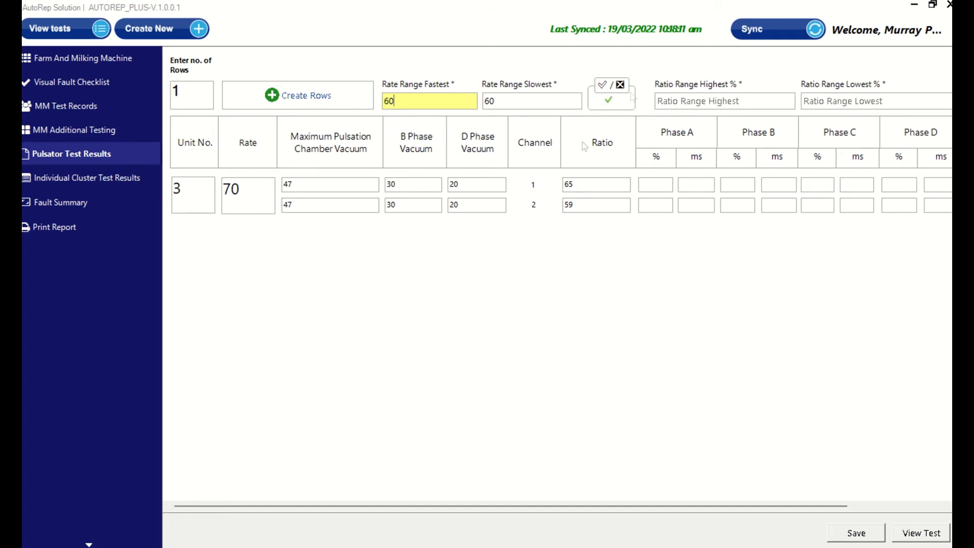
left_click_drag(440, 99, 381, 107)
type("70")
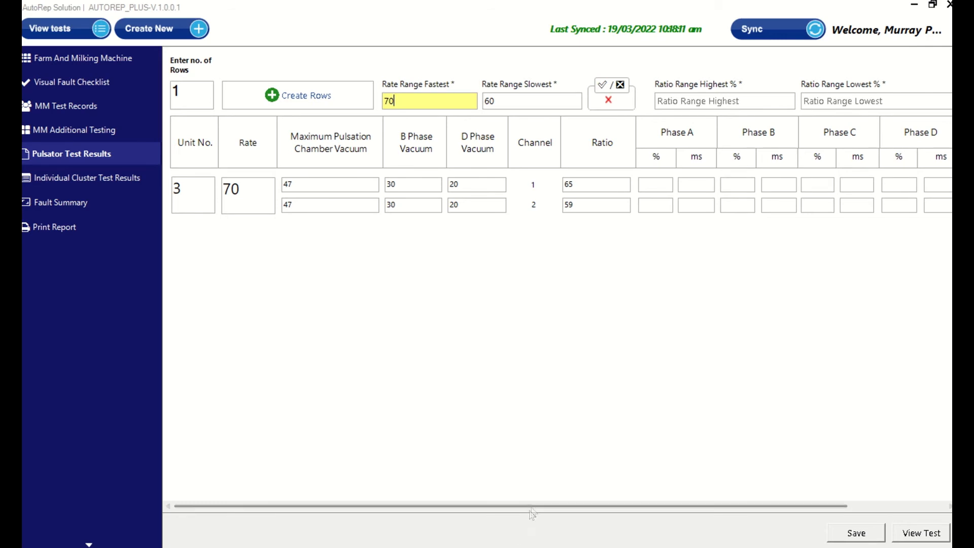
Set the pulsator Ratio Range Highest to 70% and Ratio Range Lowest to 63%
left_click_drag(537, 507, 656, 505)
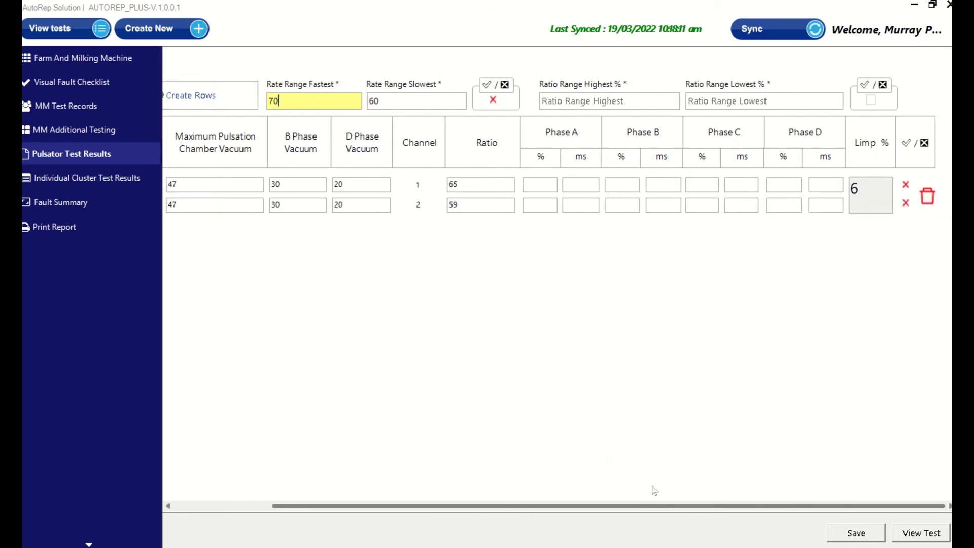
left_click(617, 101)
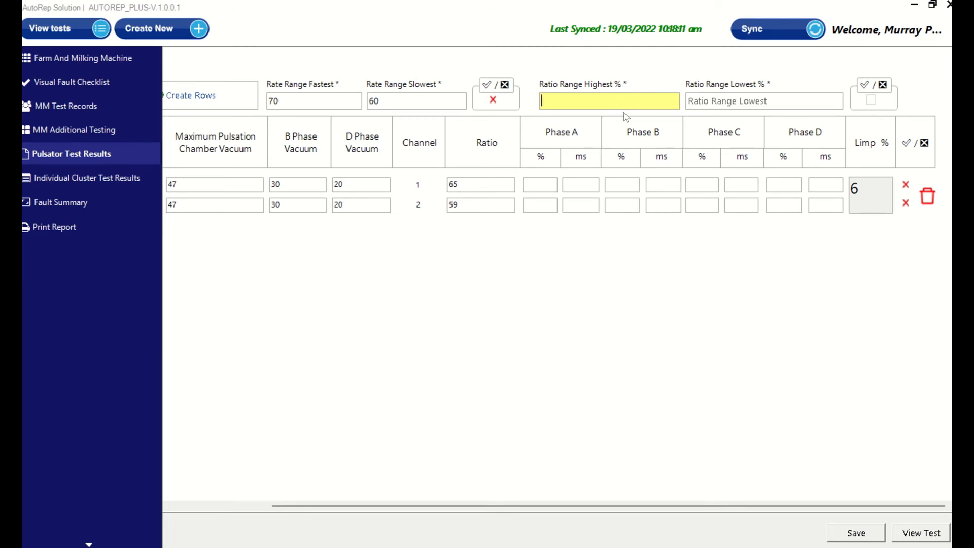
type("67")
left_click(700, 104)
type("63")
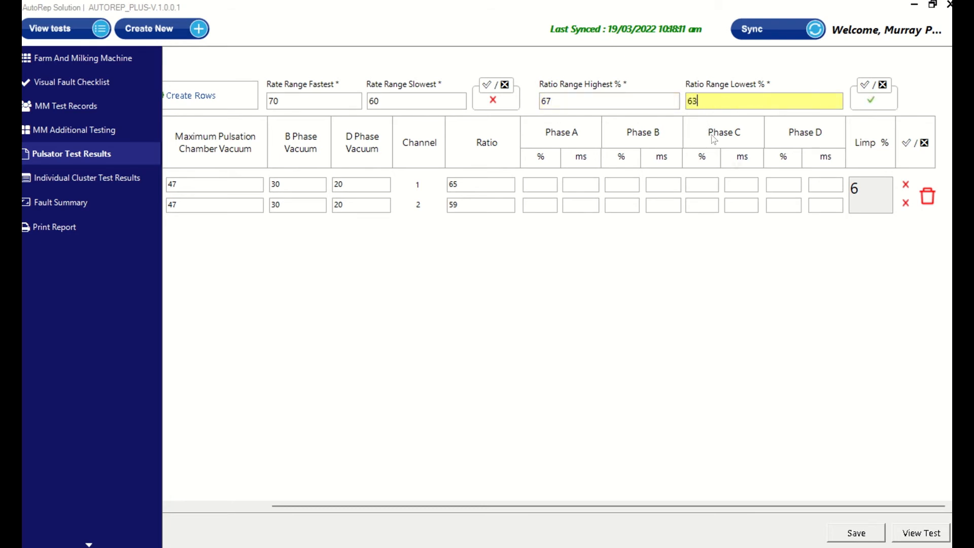
double_click(552, 104)
type("70")
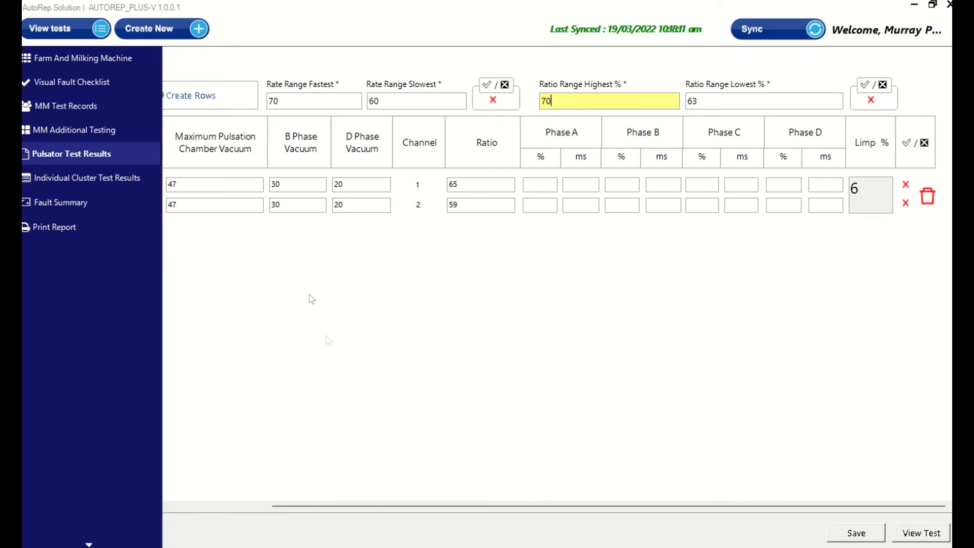
left_click_drag(367, 507, 228, 506)
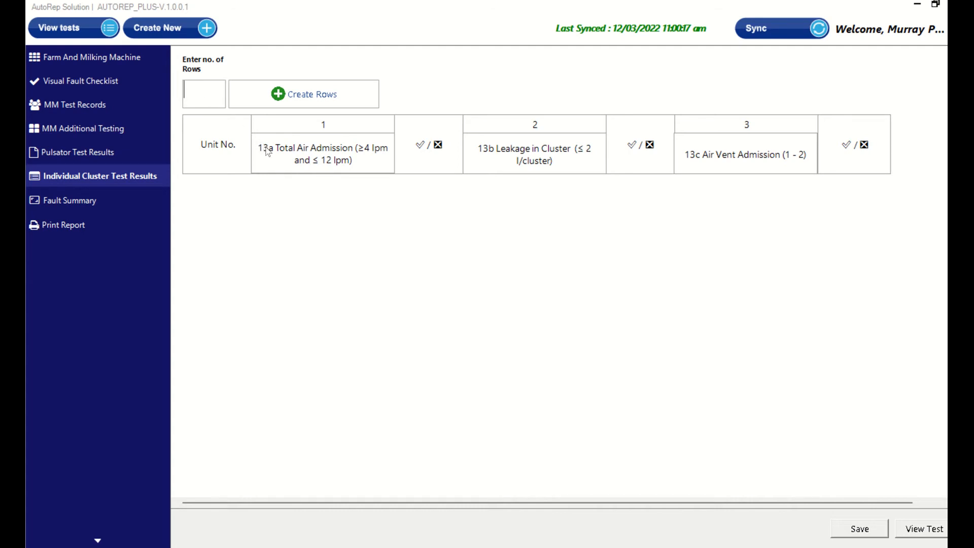
Create one row in the Individual Cluster Test Results and set its unit number to 4
type("1")
left_click(311, 93)
left_click(230, 191)
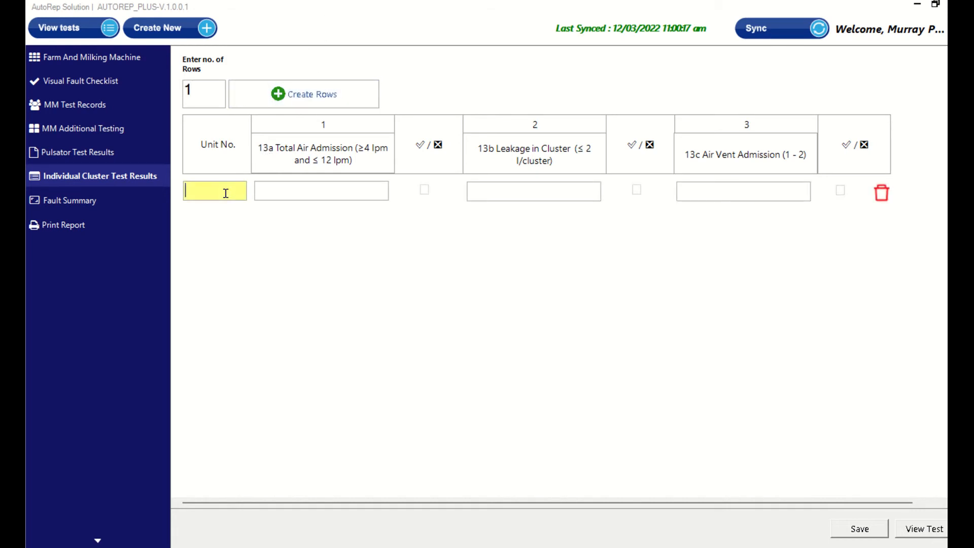
type("4")
Enter a total air admission of 15 and a cluster leakage of 5 for unit 4, and save the record
left_click(306, 190)
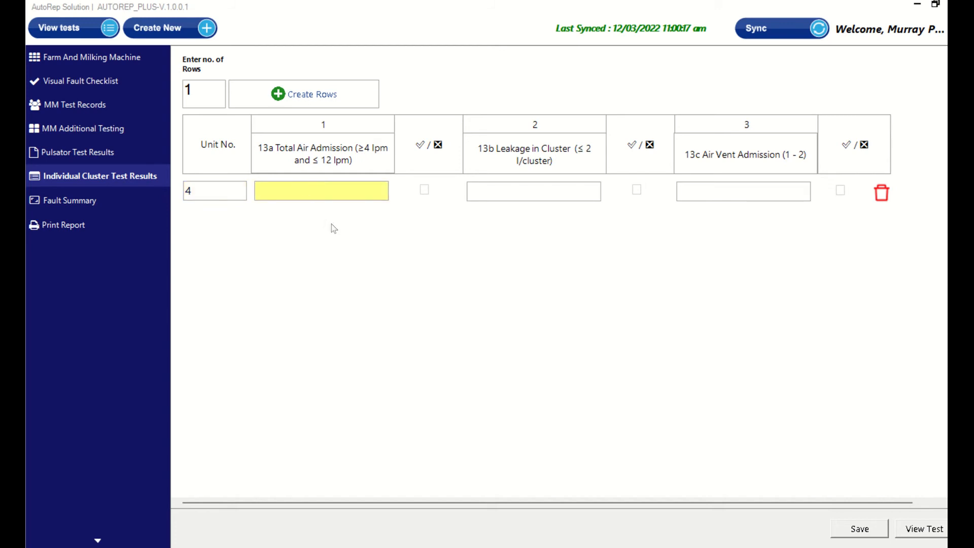
type("15")
left_click(530, 193)
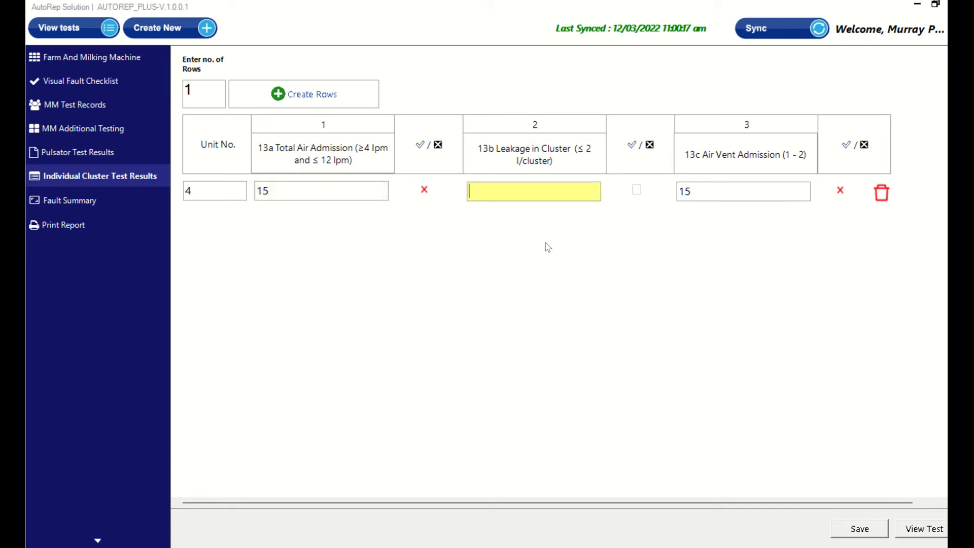
type("5")
left_click(864, 535)
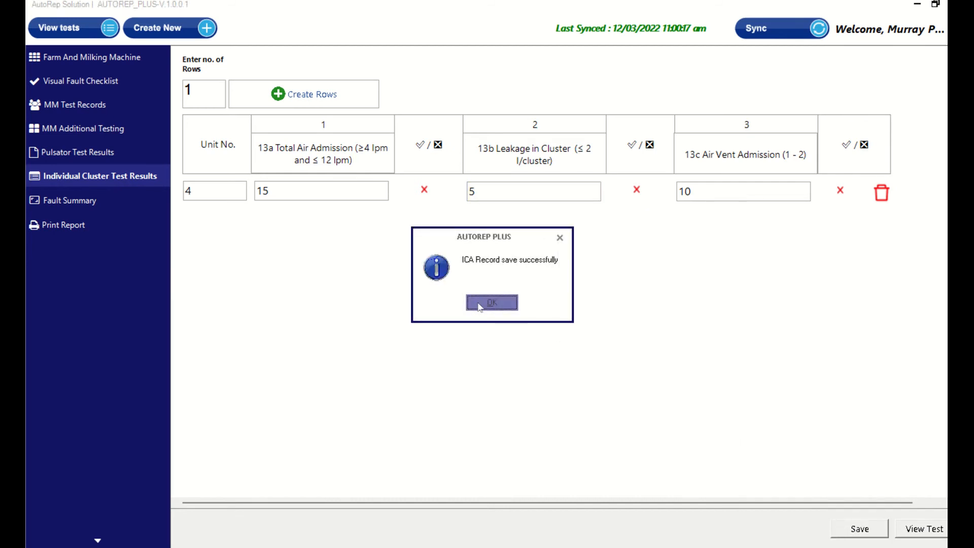
left_click(479, 303)
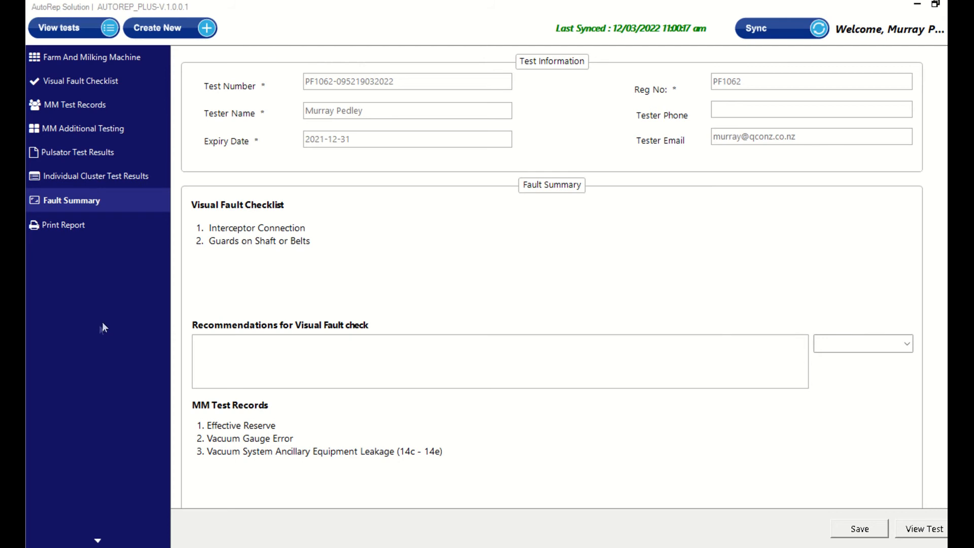
Enter the visual fault check recommendation "Fix the interceptor connection and replace guards on vacuum pump shaft" and rate it Critical
scroll(405, 266, "down", 2)
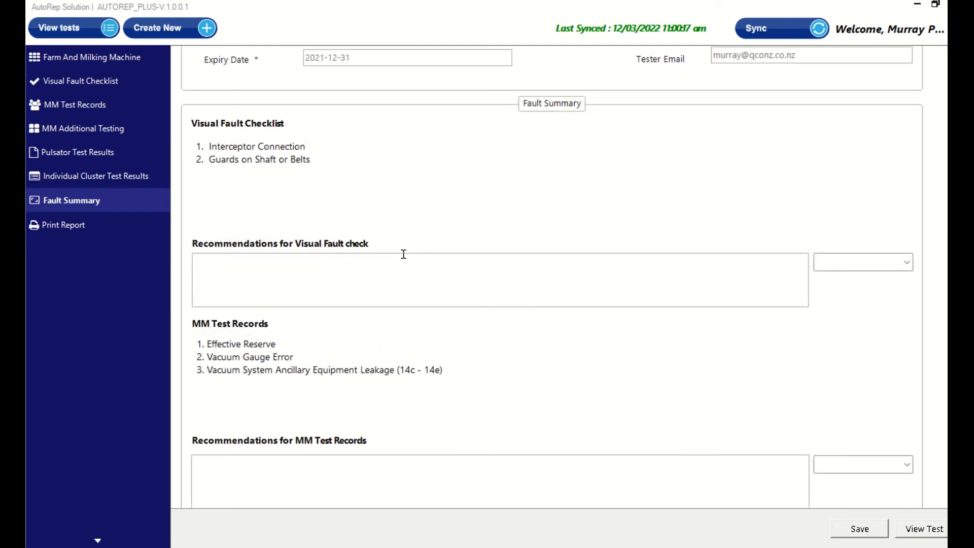
scroll(404, 243, "up", 2)
scroll(393, 230, "down", 2)
left_click(204, 261)
type("GFix")
key("BackSpace")
key("BackSpace")
key("BackSpace")
key("BackSpace")
key("BackSpace")
type("Fix the cpet")
key("BackSpace")
key("BackSpace")
key("BackSpace")
type("eptor connection an")
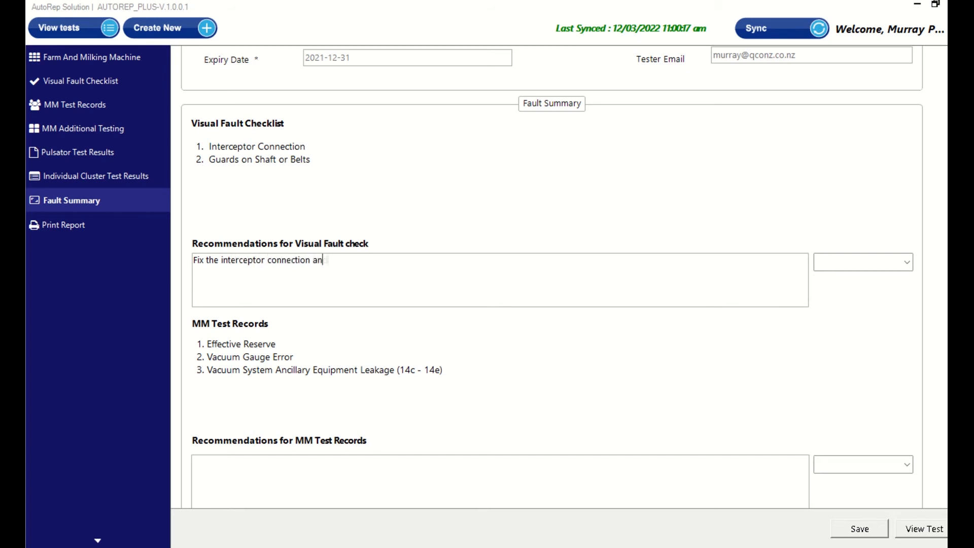
type("d replace guards on ")
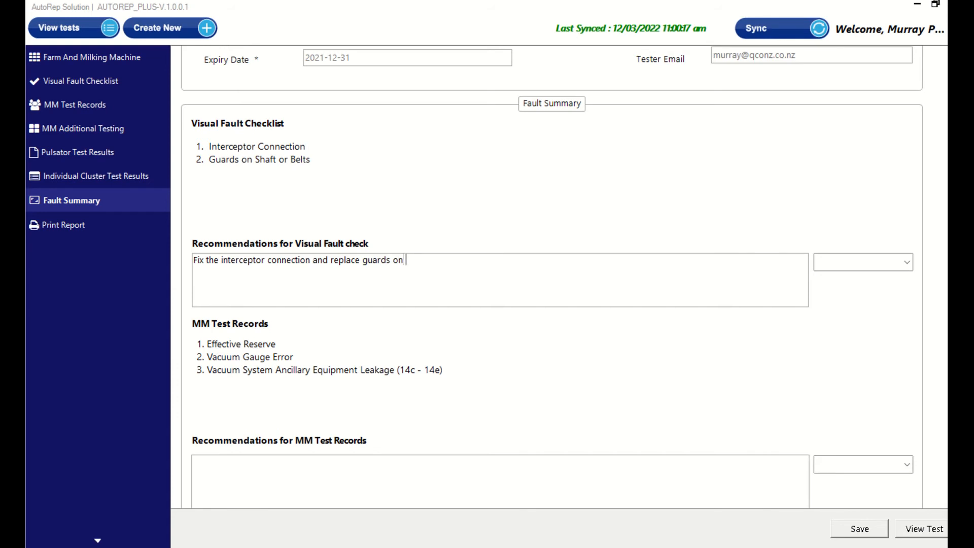
type("vacuum pump shaft")
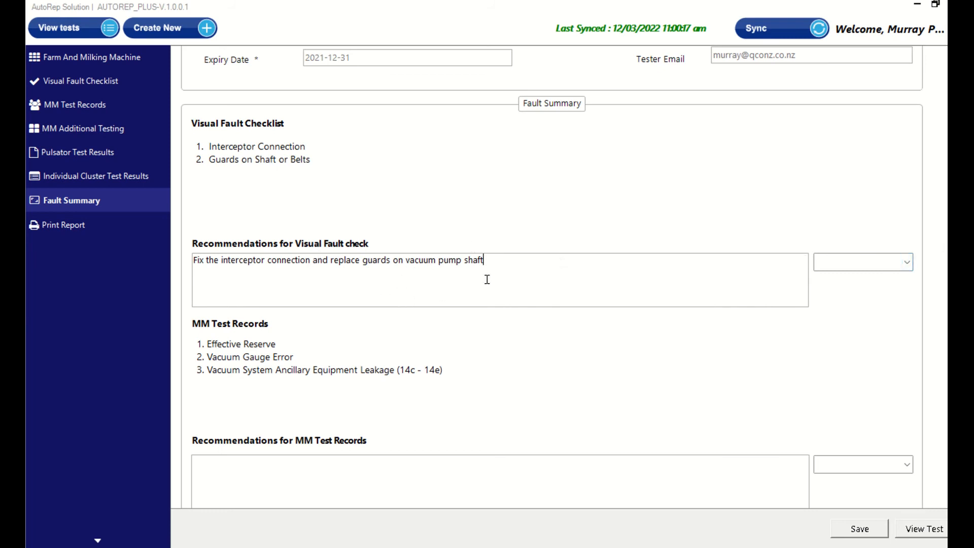
left_click(907, 262)
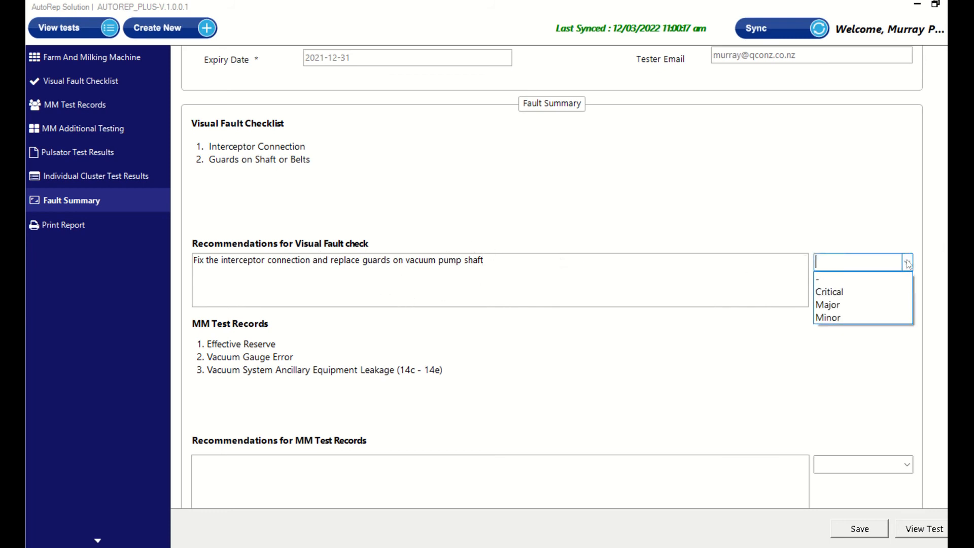
left_click(878, 293)
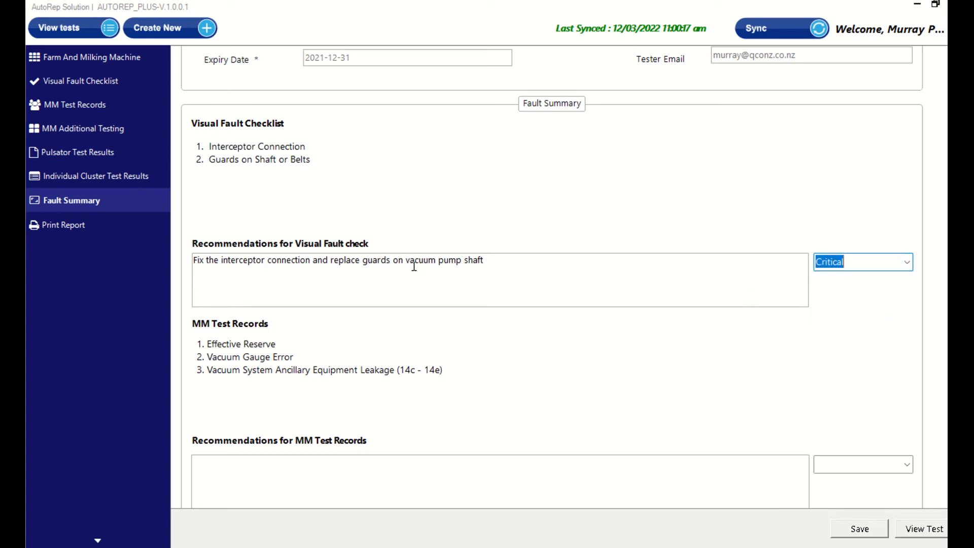
Enter "fgfogkjsrogibhiogbjgb" as a Major recommendation for MM Test Records and save the fault summary
left_click(240, 467)
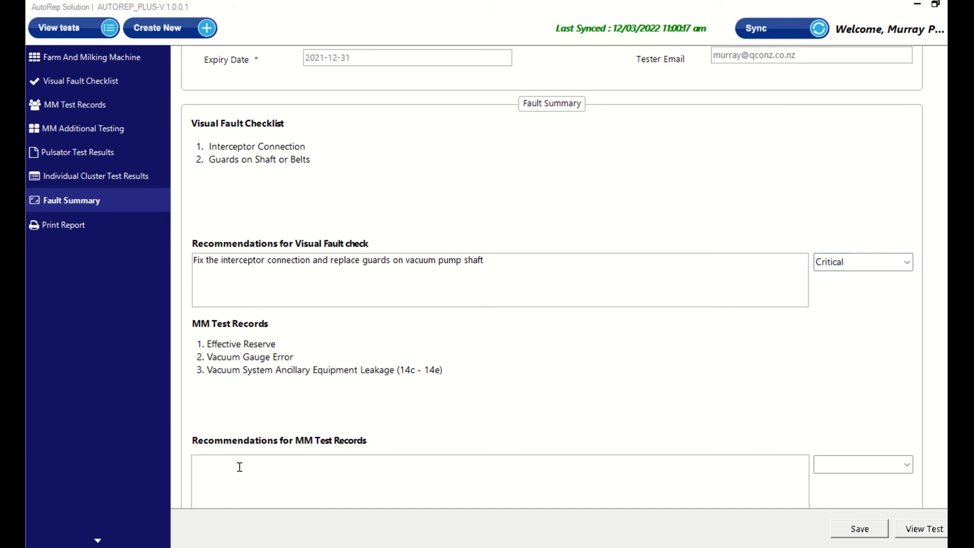
type("fgfogkjsrogibhiogbjgb")
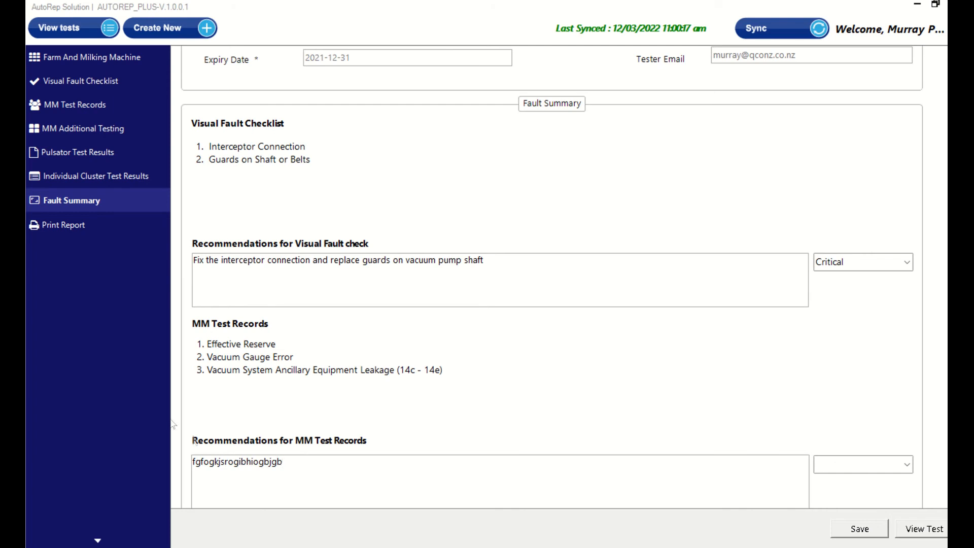
scroll(321, 404, "down", 2)
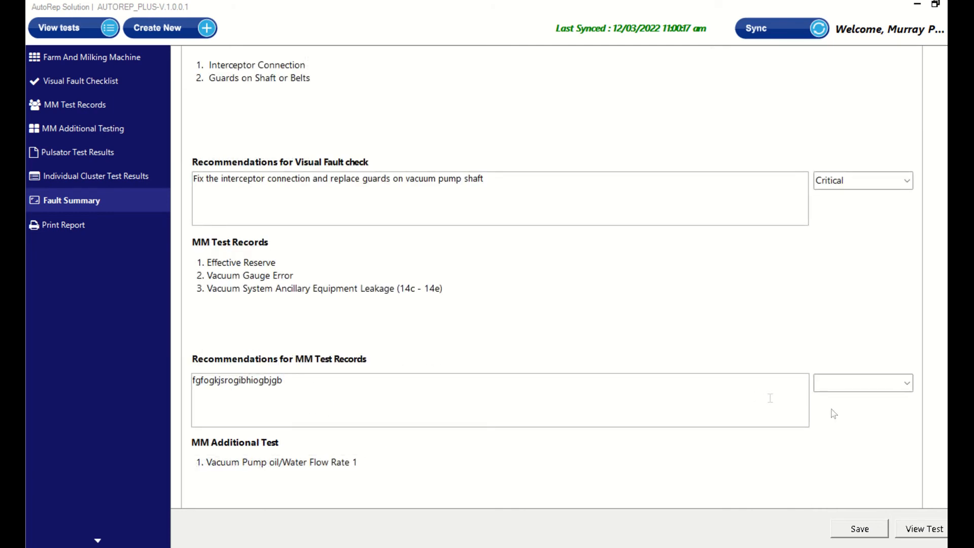
left_click(906, 384)
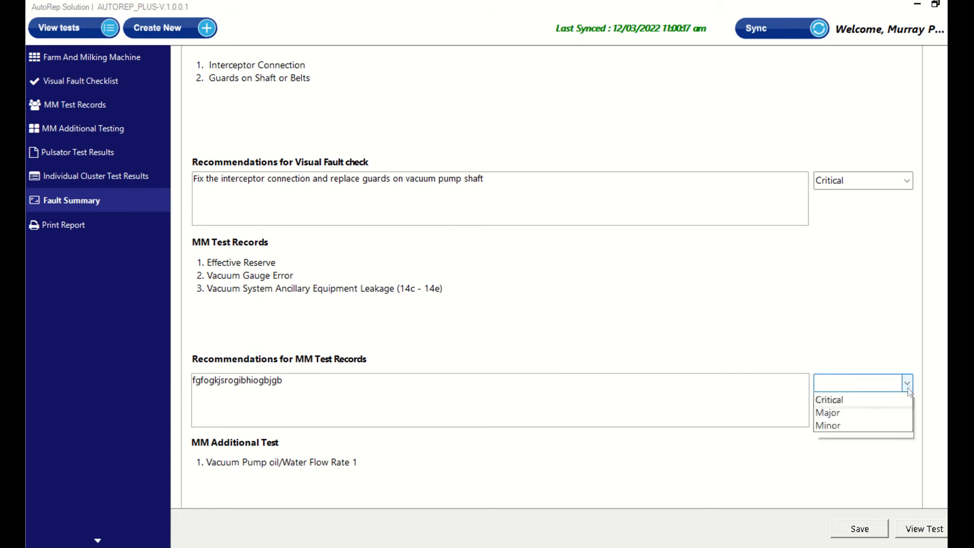
left_click(880, 433)
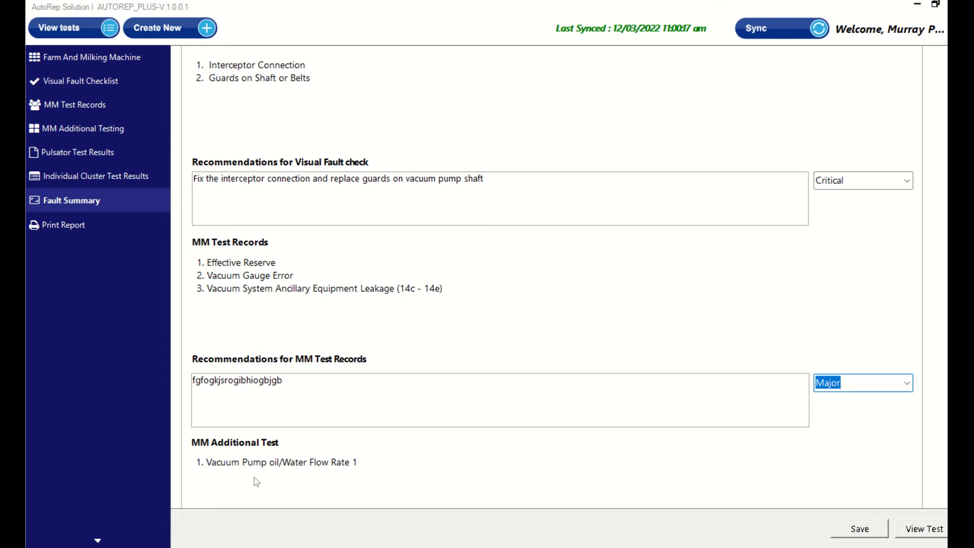
left_click(862, 529)
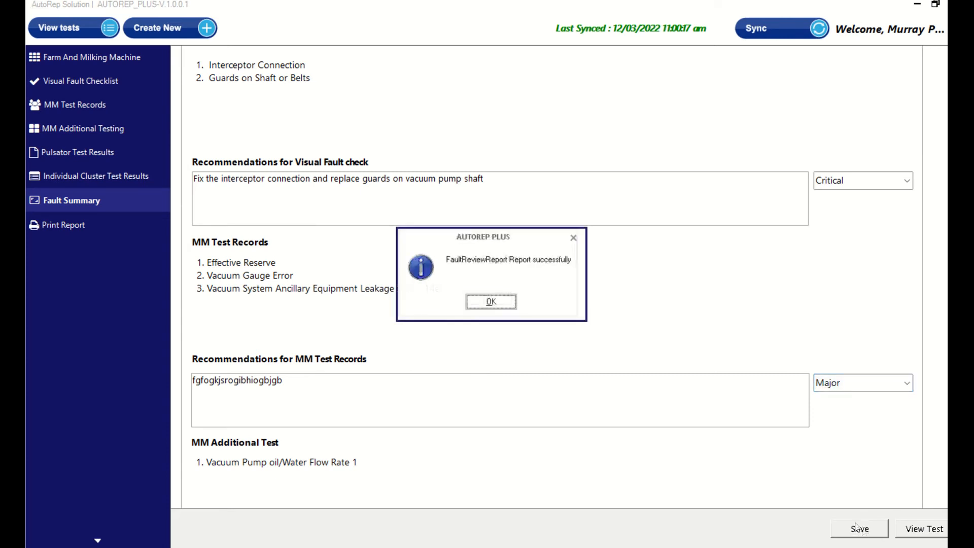
left_click(500, 303)
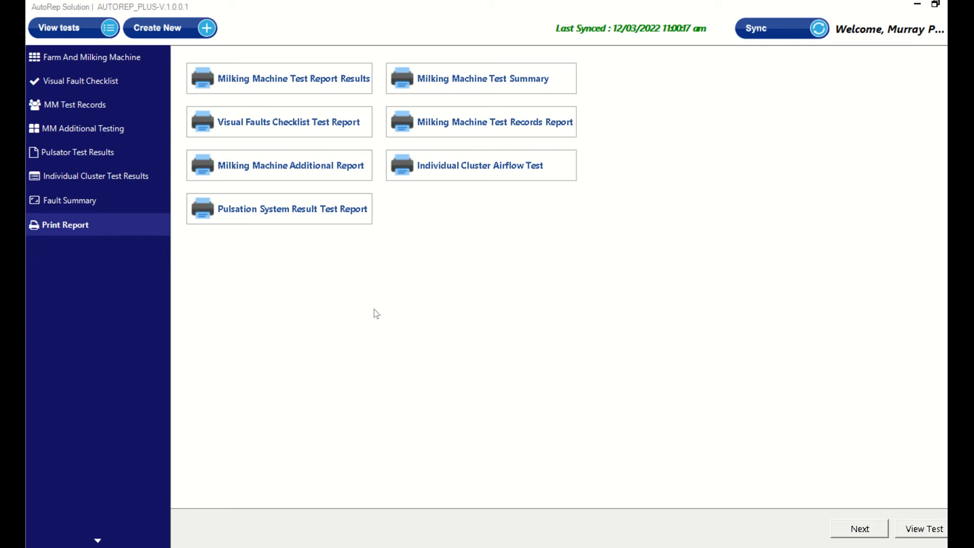
Generate the Milking Machine Test Report Results PDF and open it to review the test readings and vacuum pump table
left_click(288, 82)
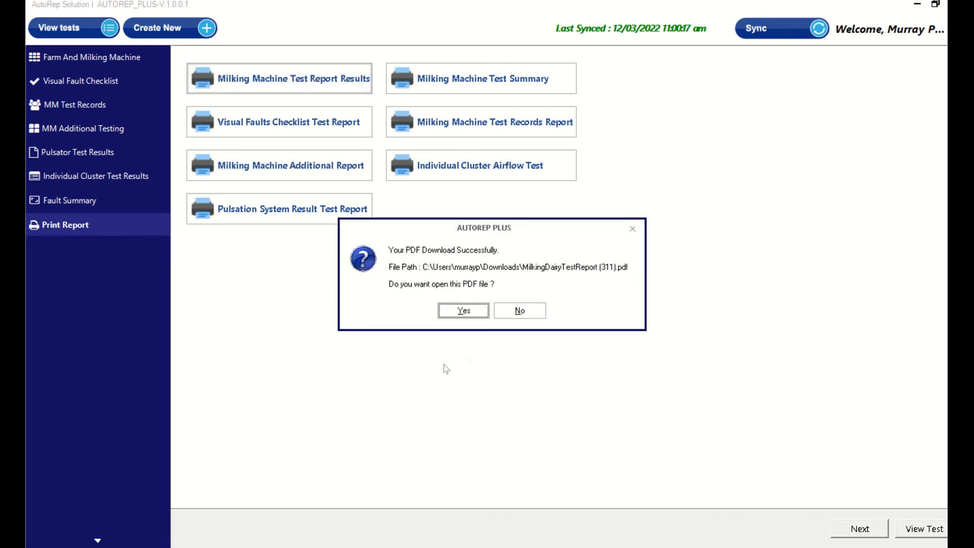
left_click(455, 313)
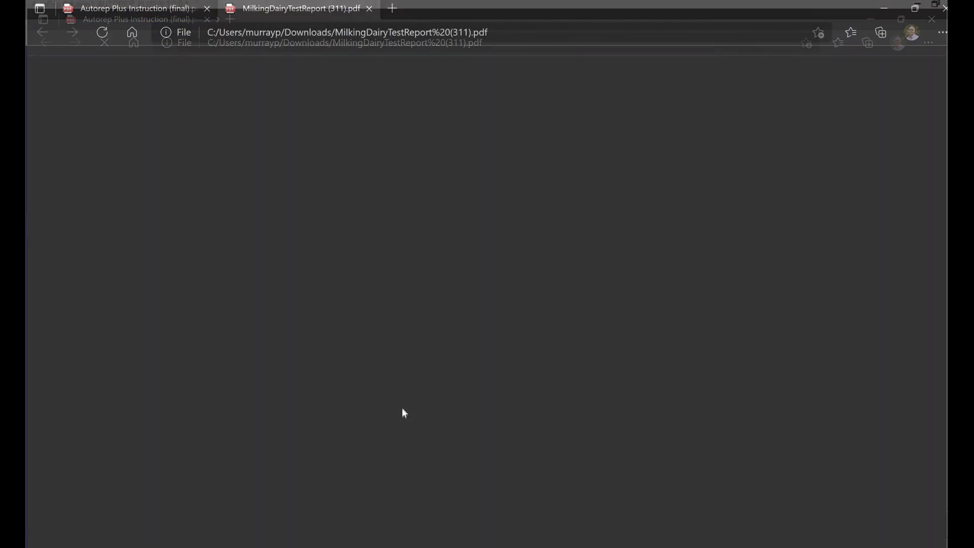
scroll(768, 286, "down", 5)
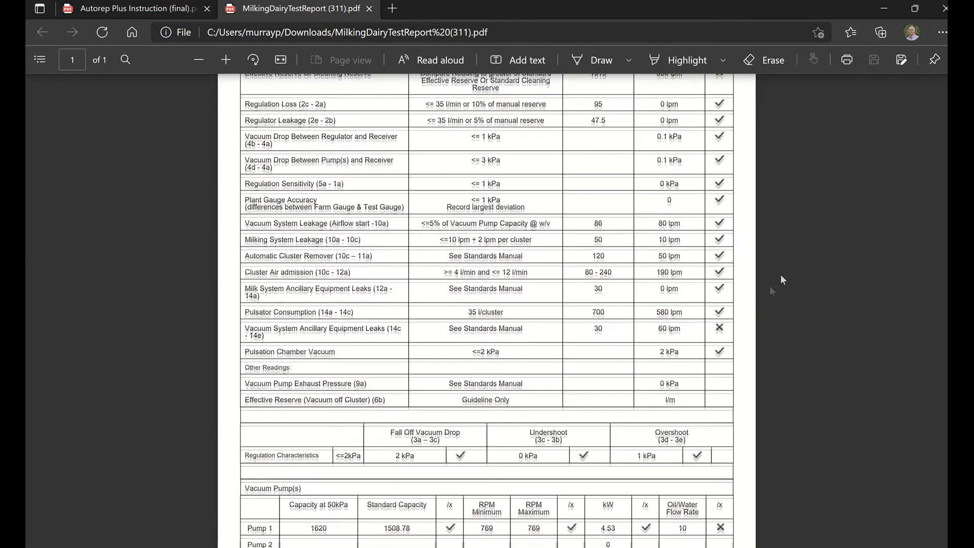
scroll(806, 256, "up", 5)
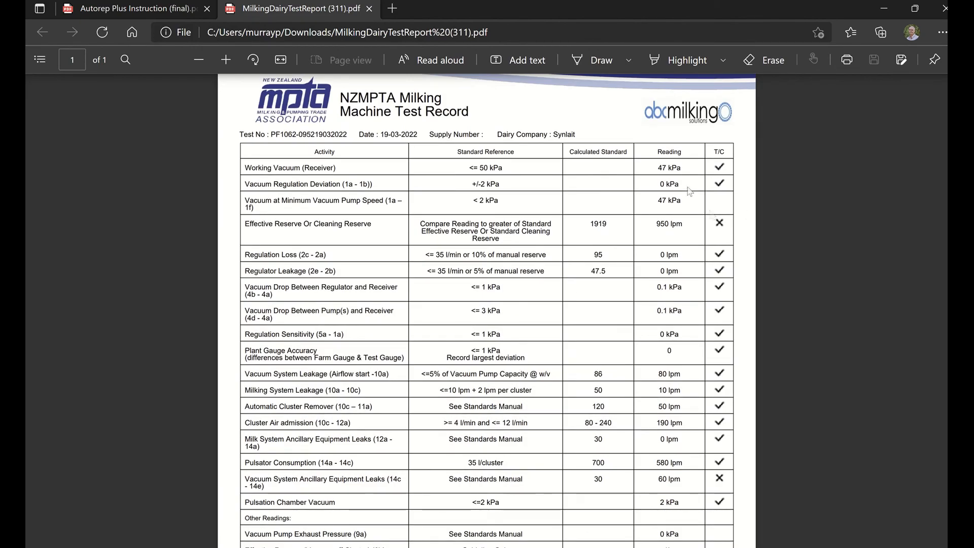
scroll(671, 313, "down", 2)
scroll(671, 313, "down", 4)
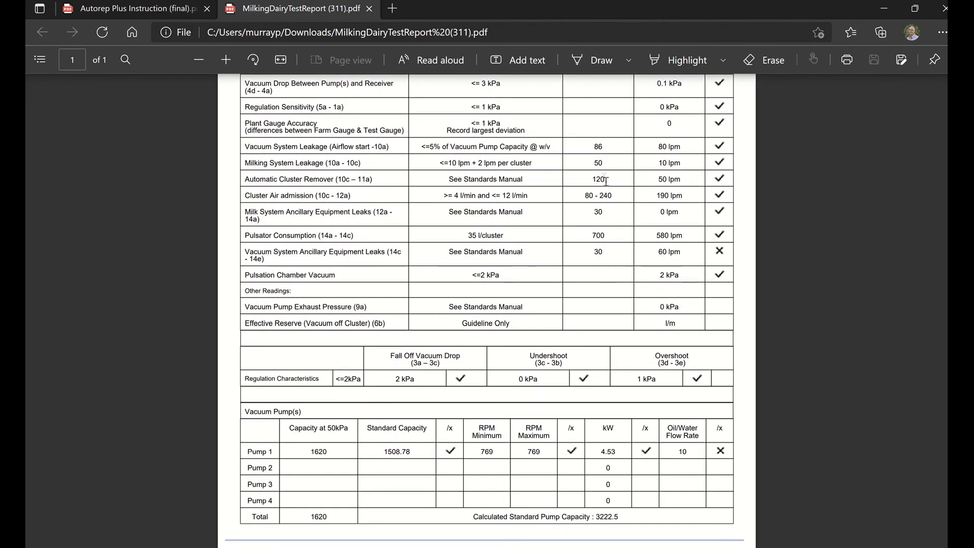
Check the milking system readings, regulation characteristics and vacuum pump results in the test report, and close it
scroll(598, 188, "up", 3)
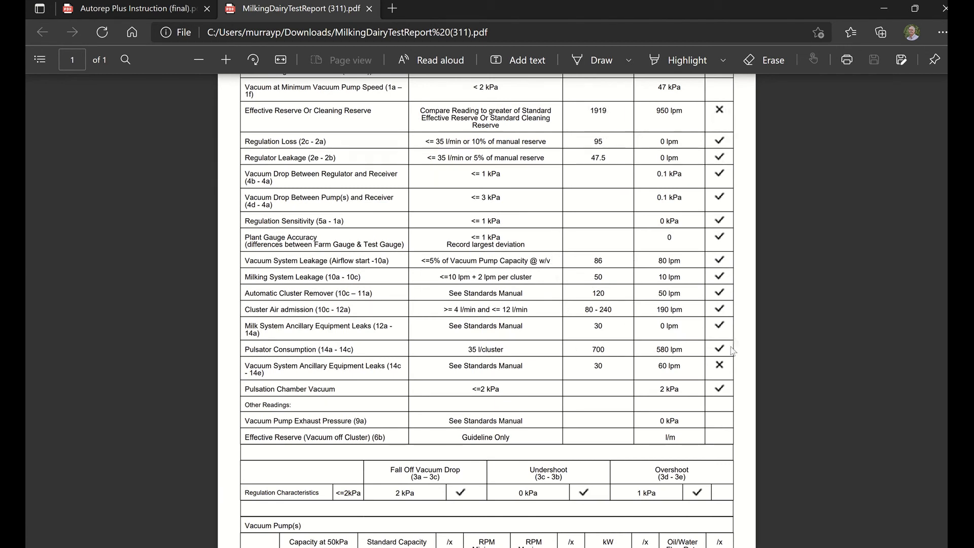
scroll(563, 334, "down", 3)
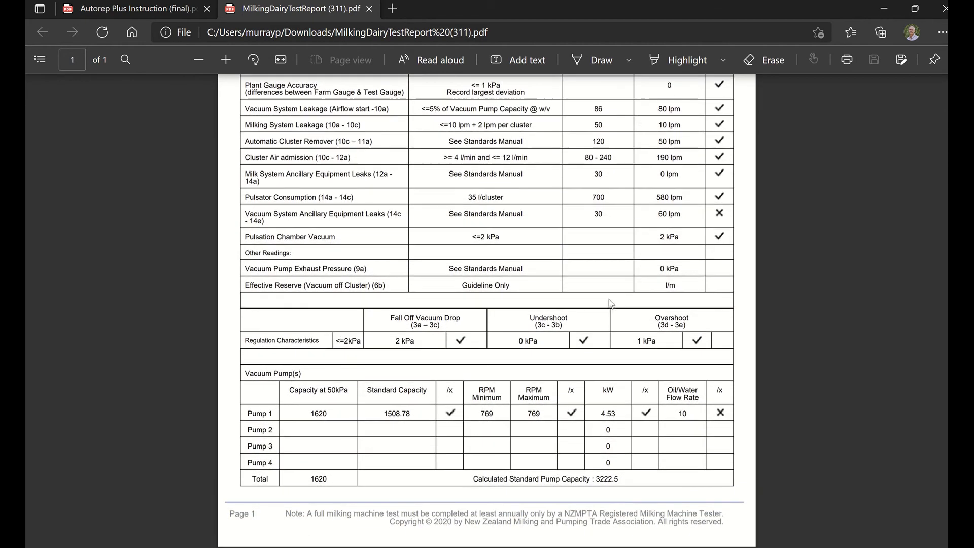
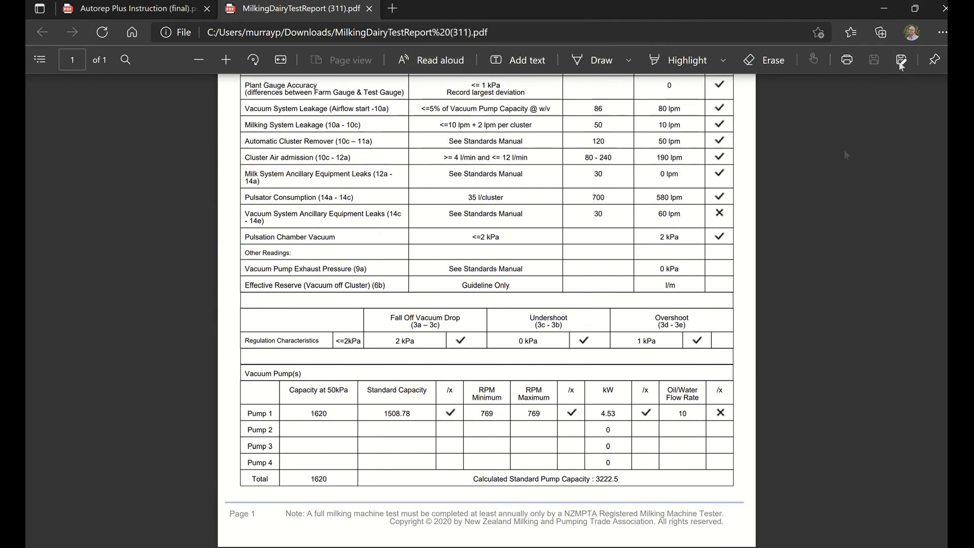
left_click(939, 12)
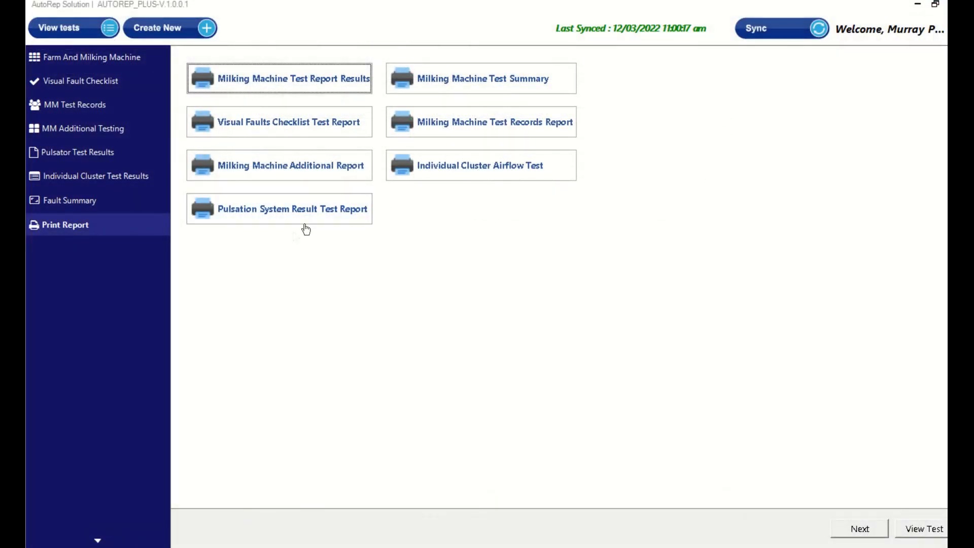
Generate the Visual Faults Checklist Test Report PDF, open it to review the recorded vacuum pump faults, and close it
left_click(293, 134)
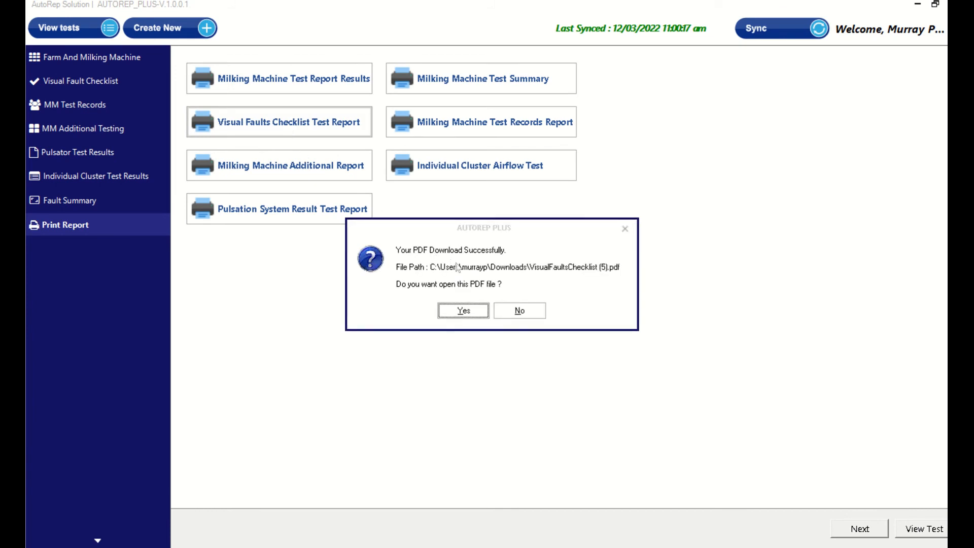
left_click(462, 311)
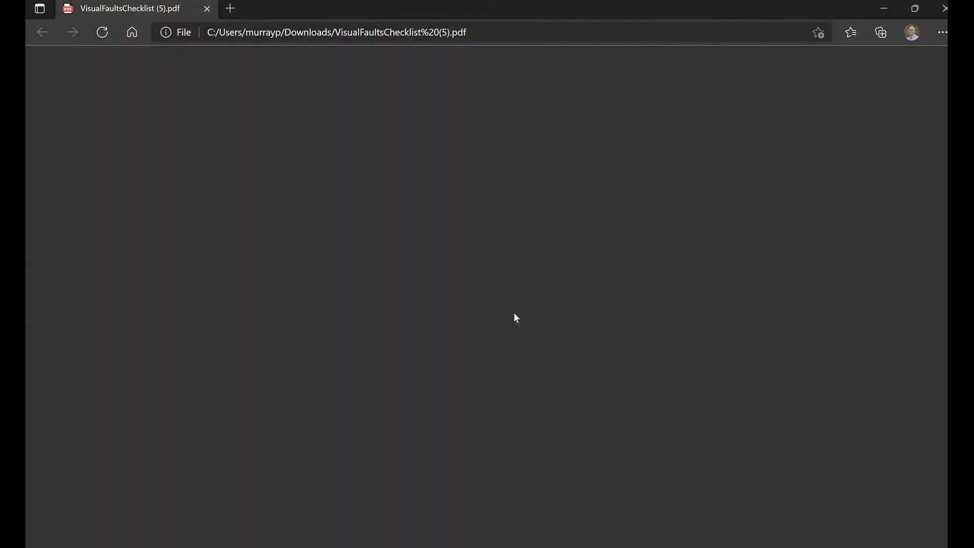
scroll(528, 287, "down", 5)
scroll(528, 282, "up", 6)
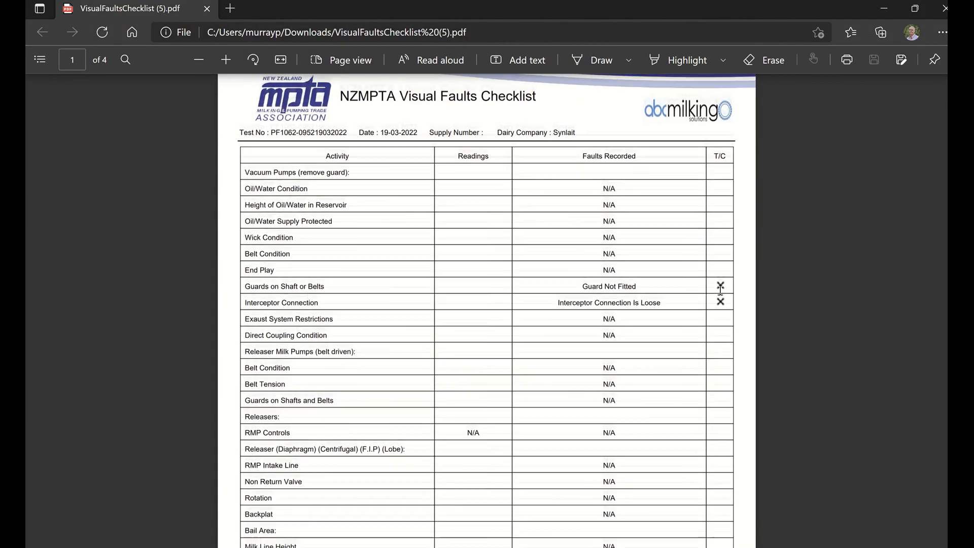
scroll(700, 304, "down", 10)
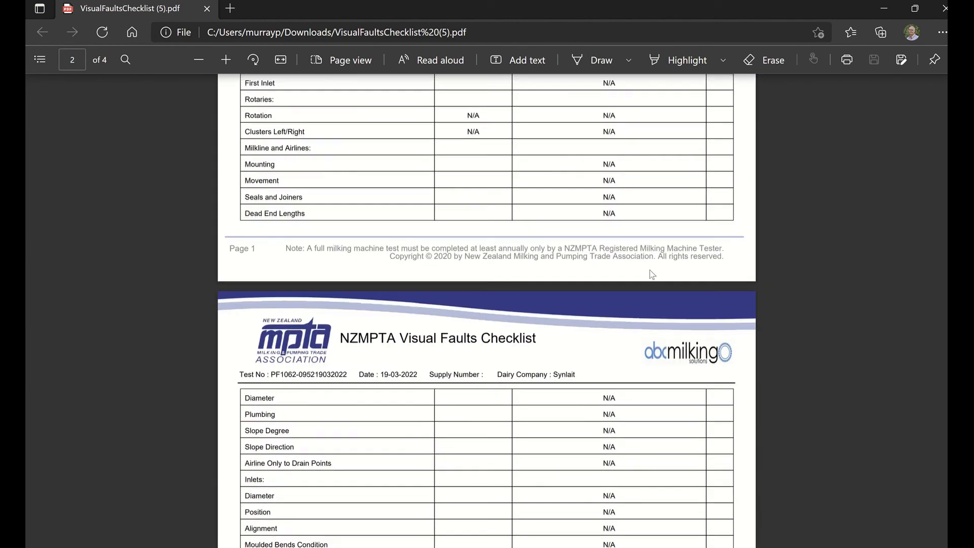
scroll(654, 241, "up", 6)
left_click(936, 11)
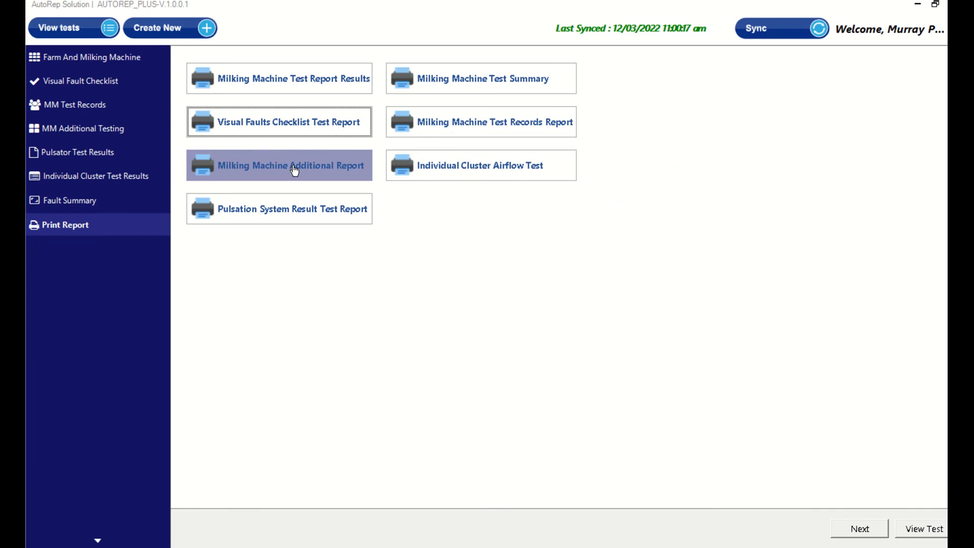
Generate the Milking Machine Additional Report PDF, open it for review, and close it
left_click(294, 170)
left_click(464, 302)
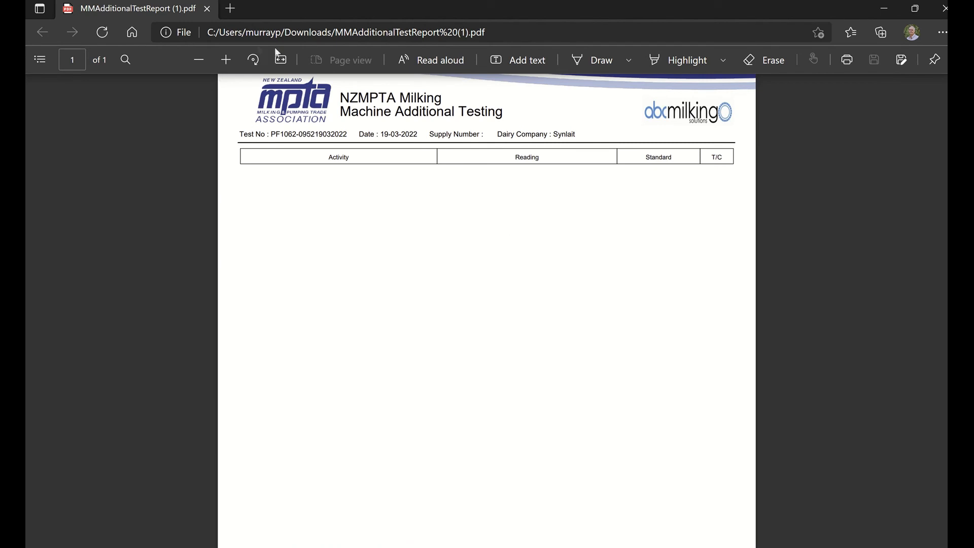
left_click(945, 9)
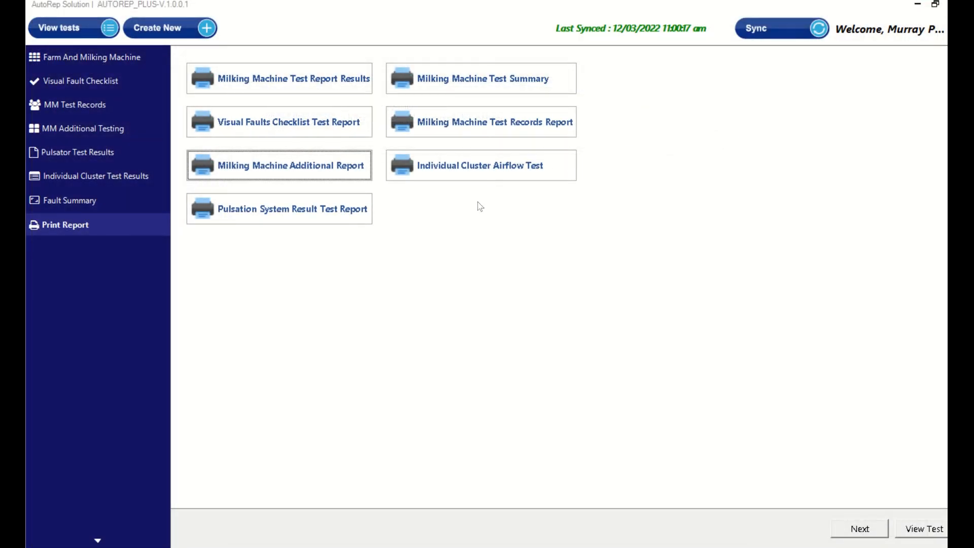
Generate the Individual Cluster Airflow Test PDF, open it to review the air admission and leakage results, and close it
left_click(494, 165)
left_click(463, 310)
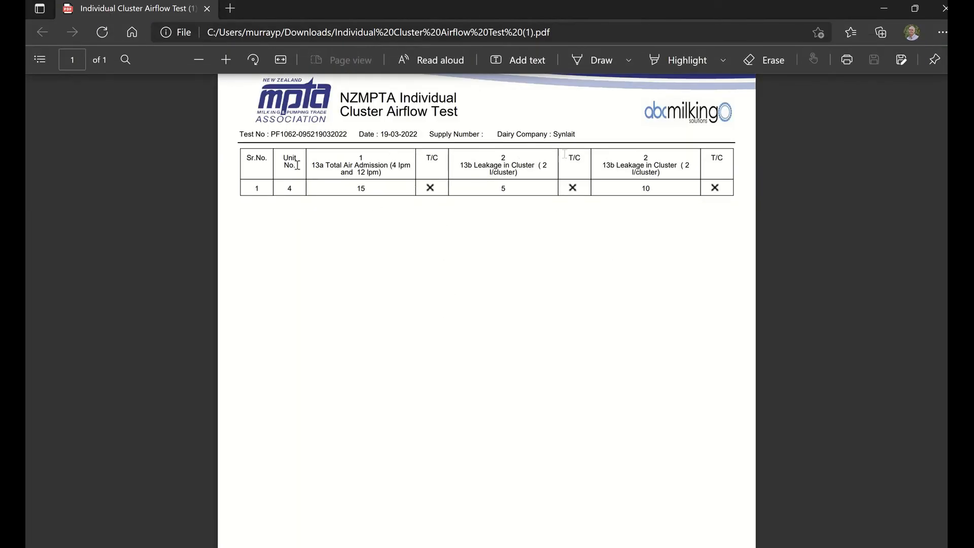
left_click(940, 14)
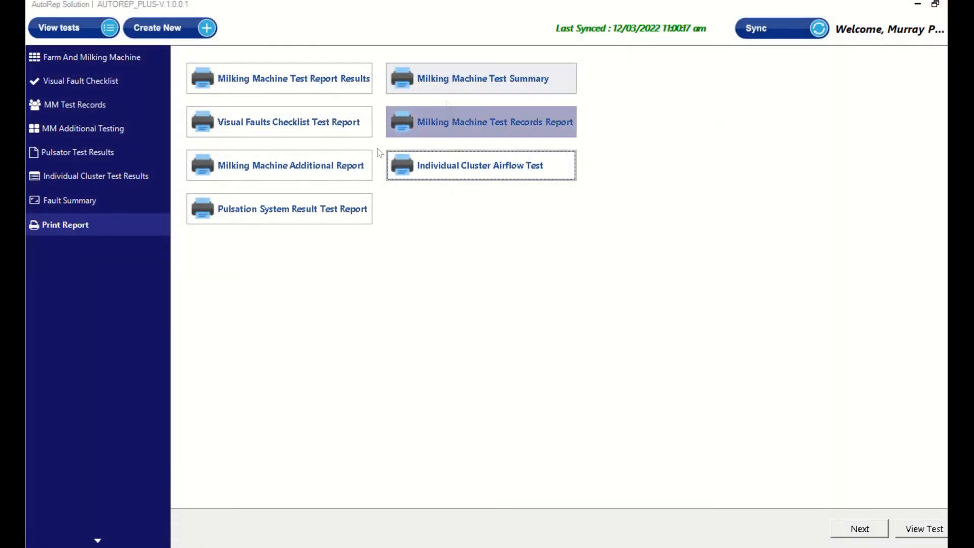
Generate the Pulsation System Result Test Report PDF, open it to review the pulsator rates and phases, and close it
left_click(312, 216)
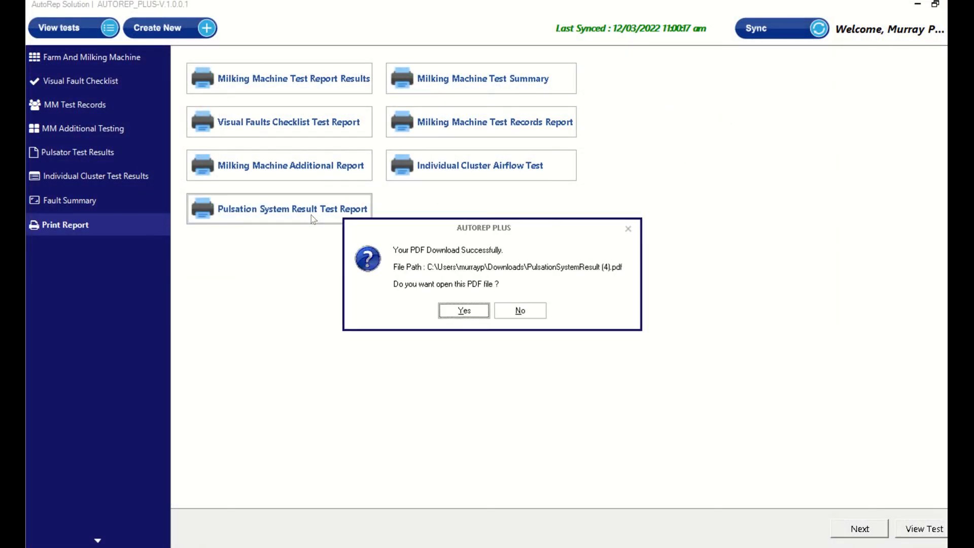
left_click(463, 310)
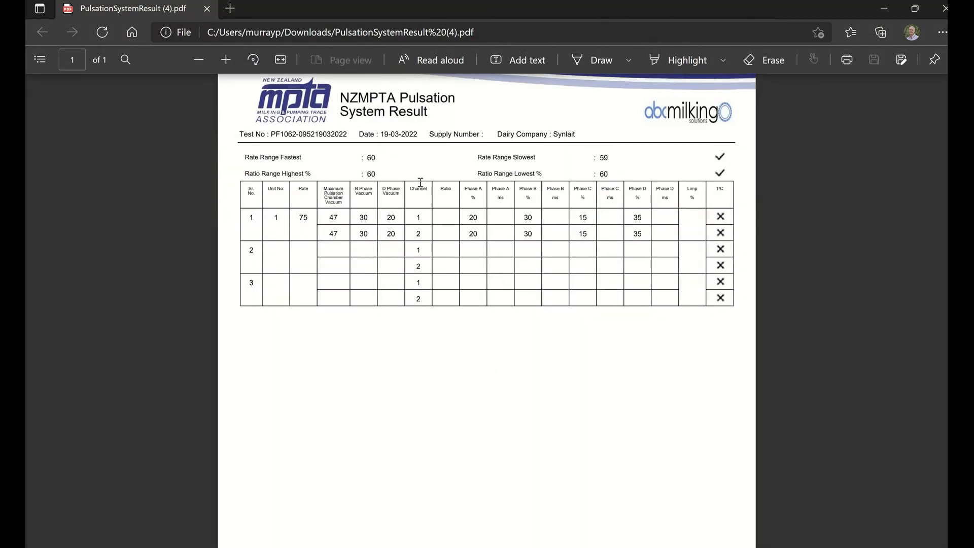
left_click(943, 9)
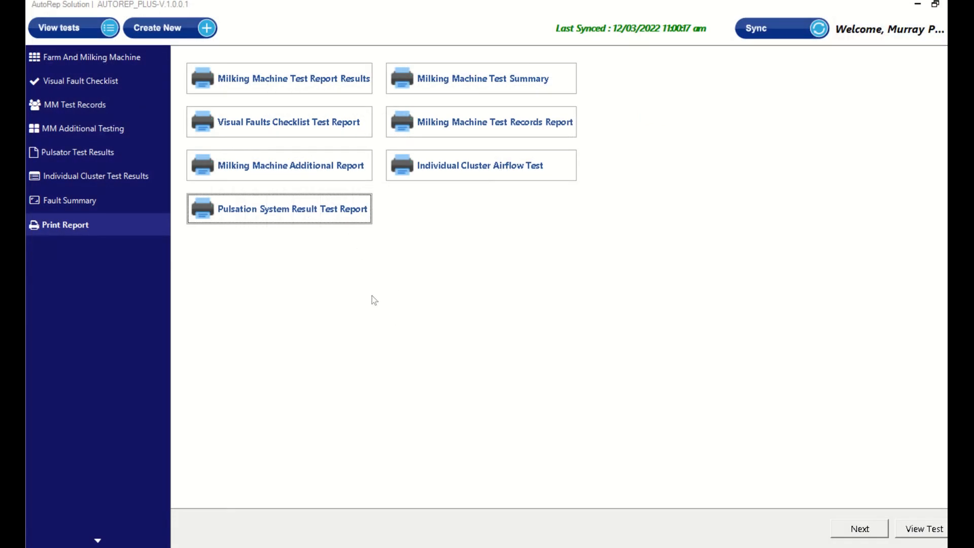
Generate the Milking Machine Test Summary PDF and open it at the visual fault and MM test recommendations
left_click(489, 87)
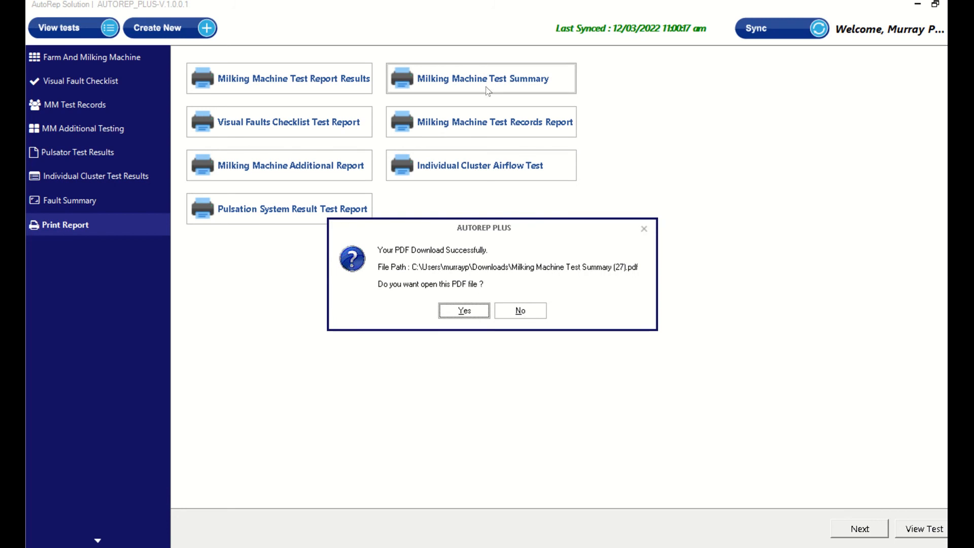
left_click(456, 308)
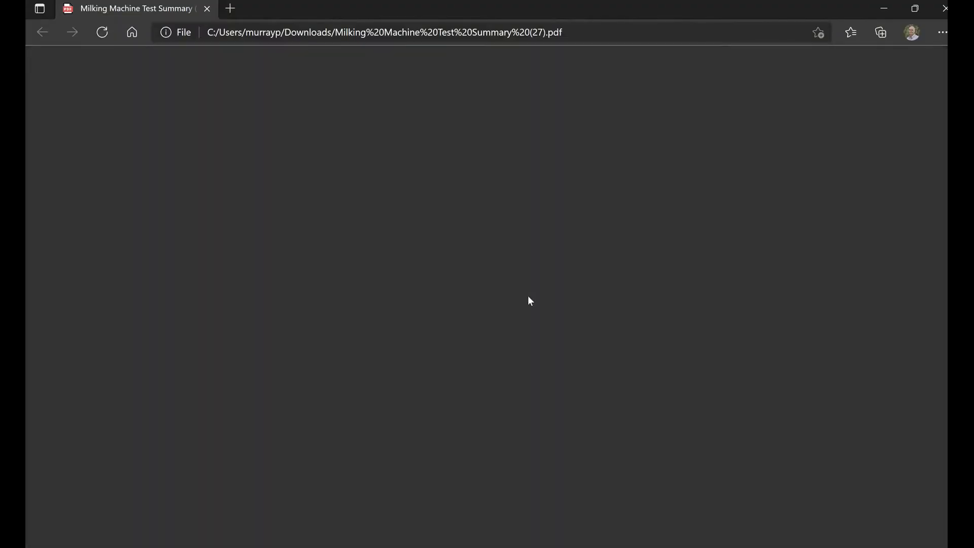
scroll(540, 276, "down", 5)
scroll(540, 276, "up", 2)
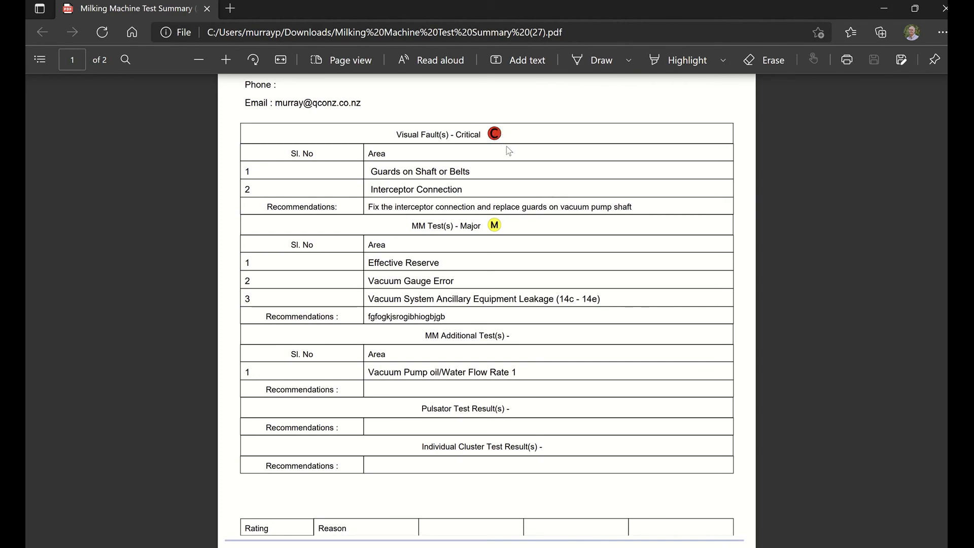
Examine the summary's fault recommendations, Critical/Major/Minor rating reasons and cover letter, and close the report
scroll(510, 147, "down", 1)
scroll(516, 161, "up", 1)
scroll(485, 233, "down", 5)
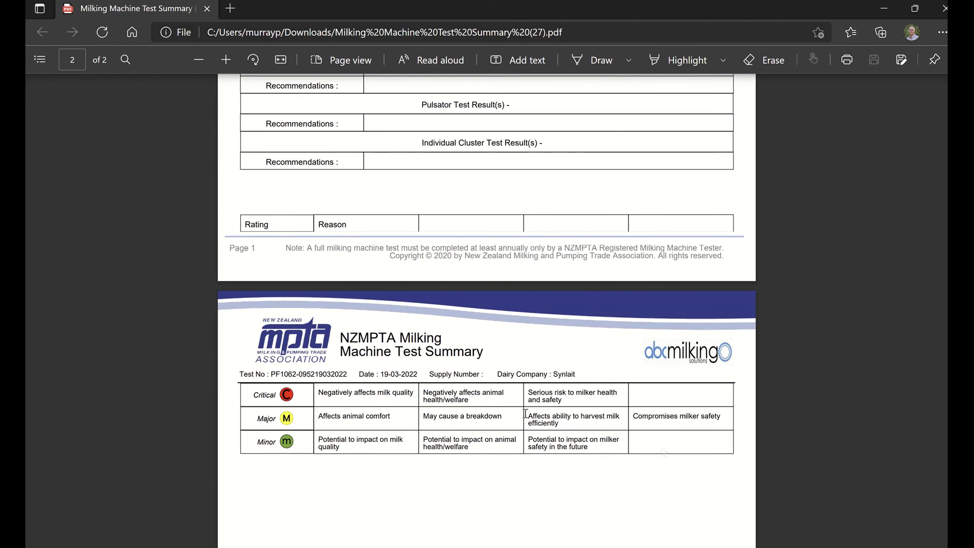
scroll(459, 441, "up", 5)
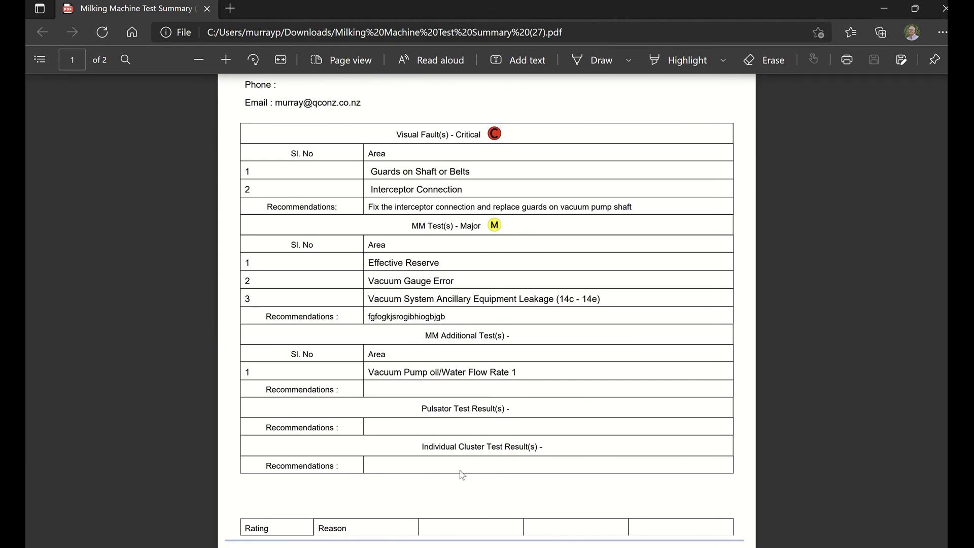
scroll(461, 475, "up", 1)
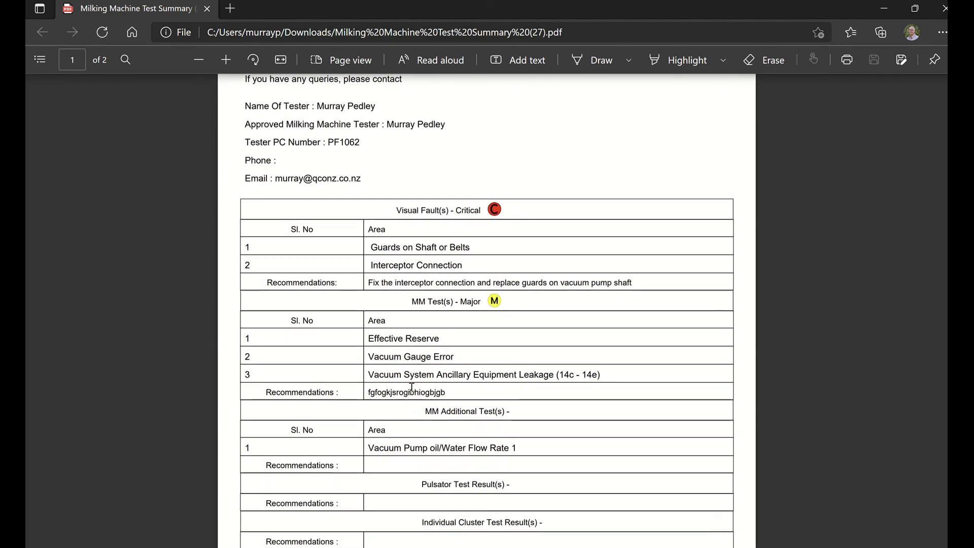
scroll(412, 388, "up", 1)
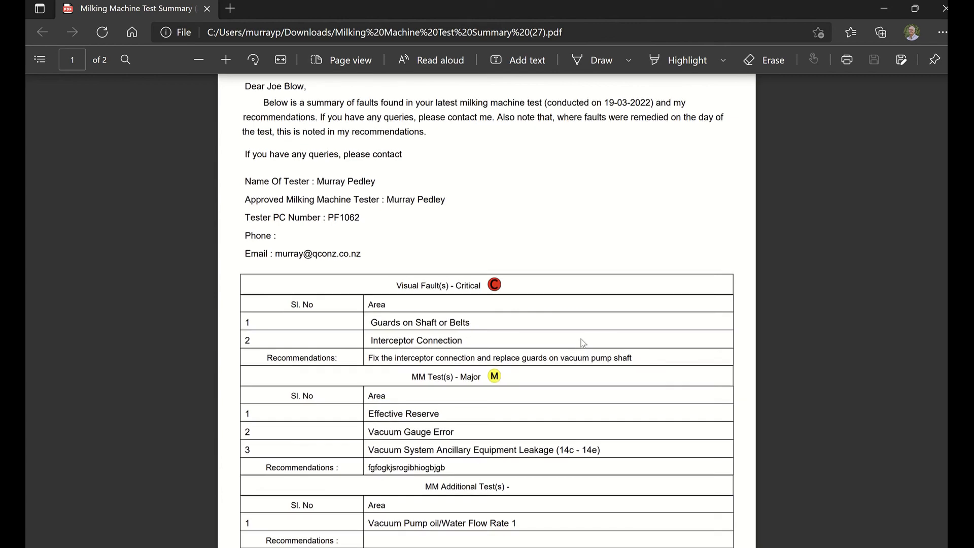
scroll(581, 341, "down", 3)
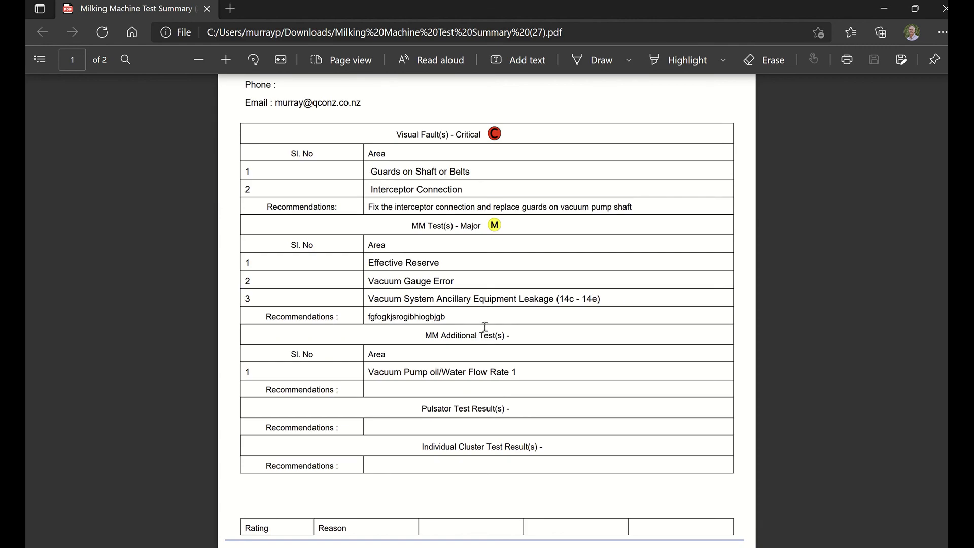
scroll(480, 328, "down", 5)
scroll(476, 317, "up", 3)
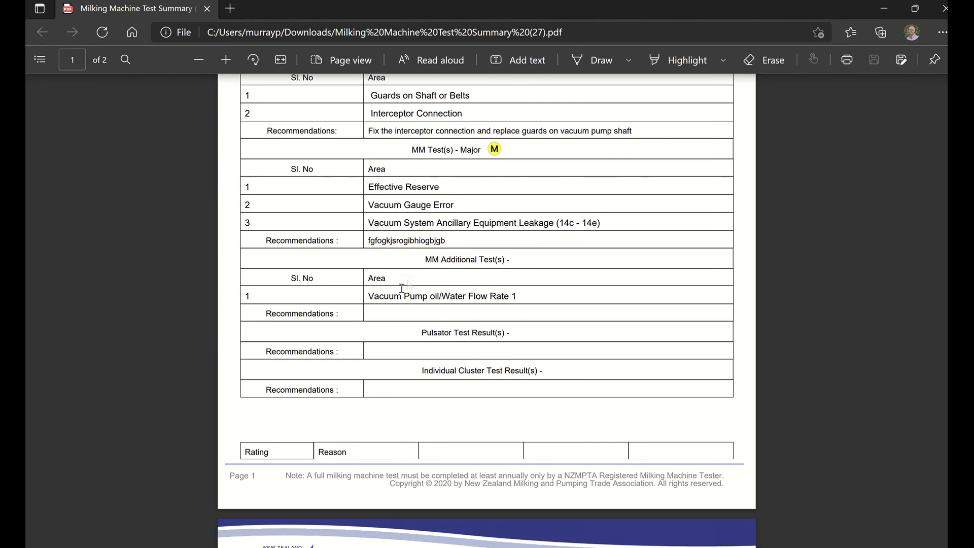
scroll(507, 311, "up", 2)
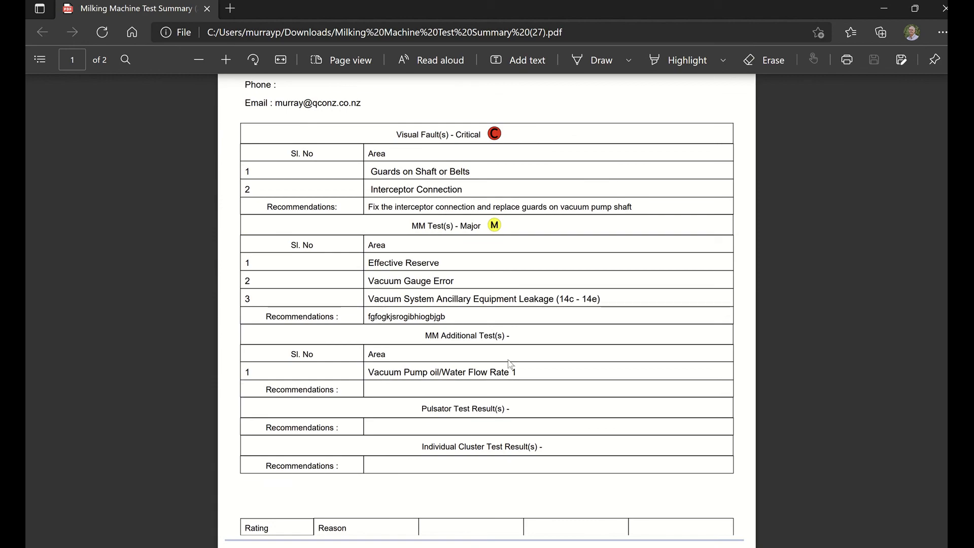
scroll(510, 364, "up", 5)
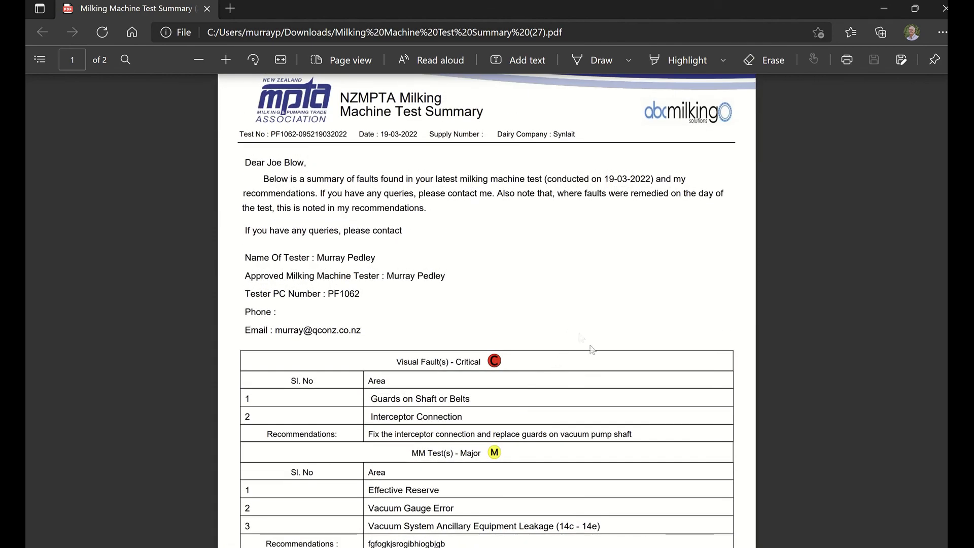
left_click(944, 10)
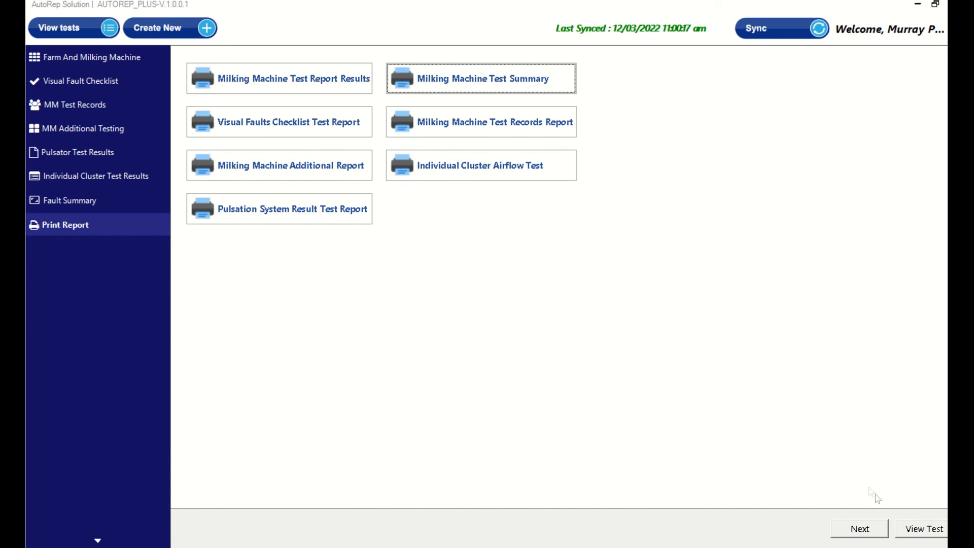
Return to the list of tests and sync the unsynced test
left_click(76, 27)
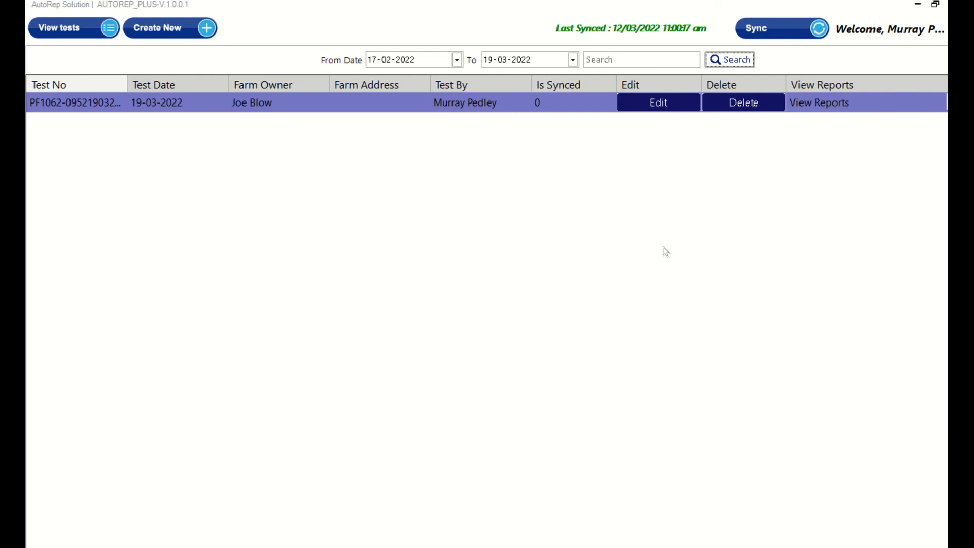
left_click(819, 29)
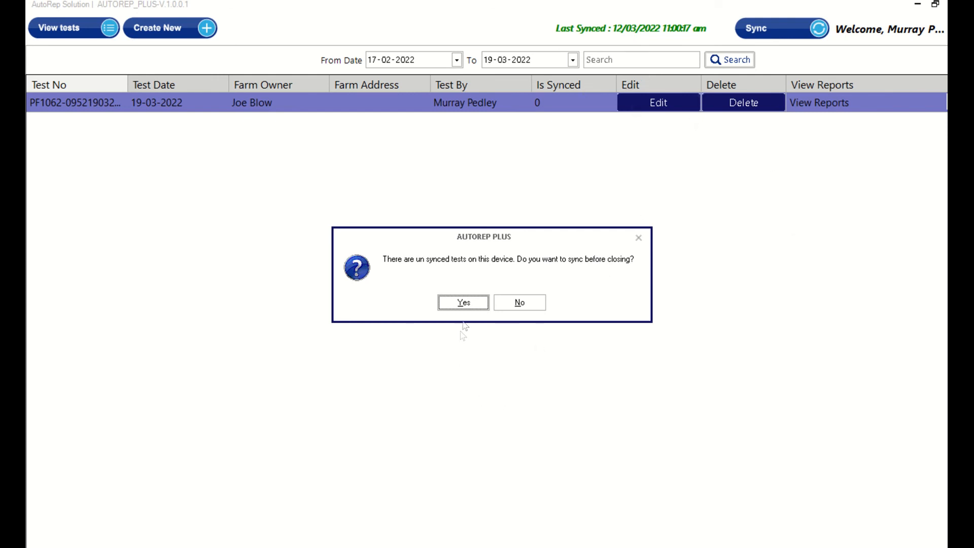
left_click(466, 303)
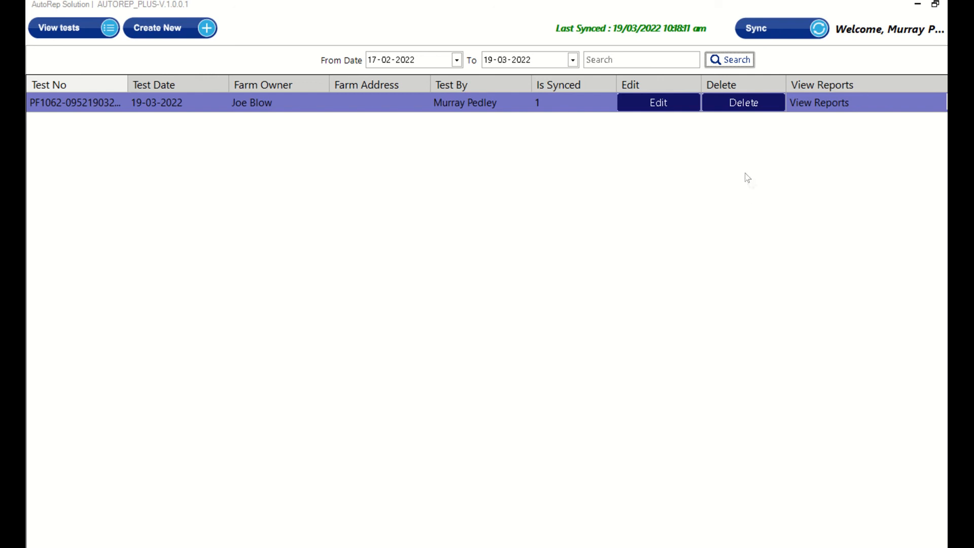
Open the signed-in tester's account options
left_click(916, 32)
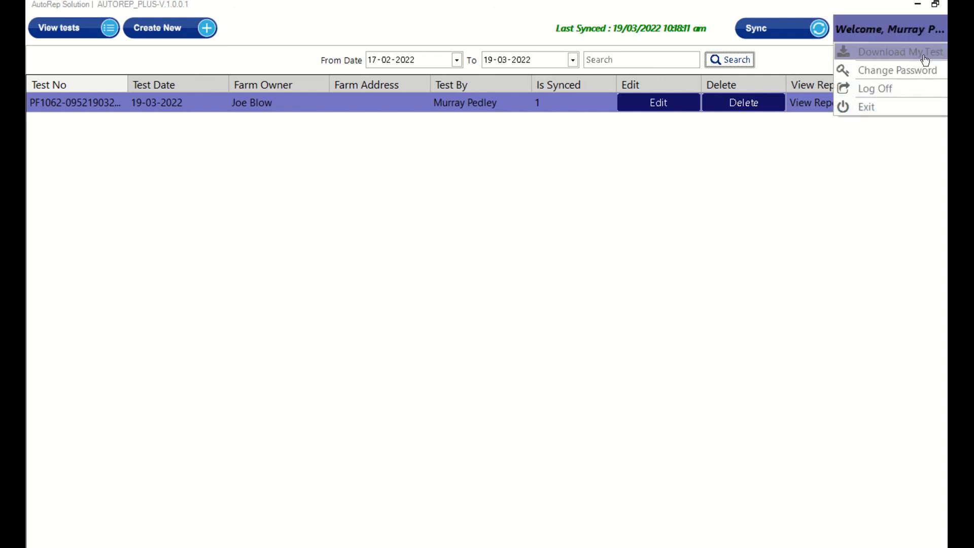